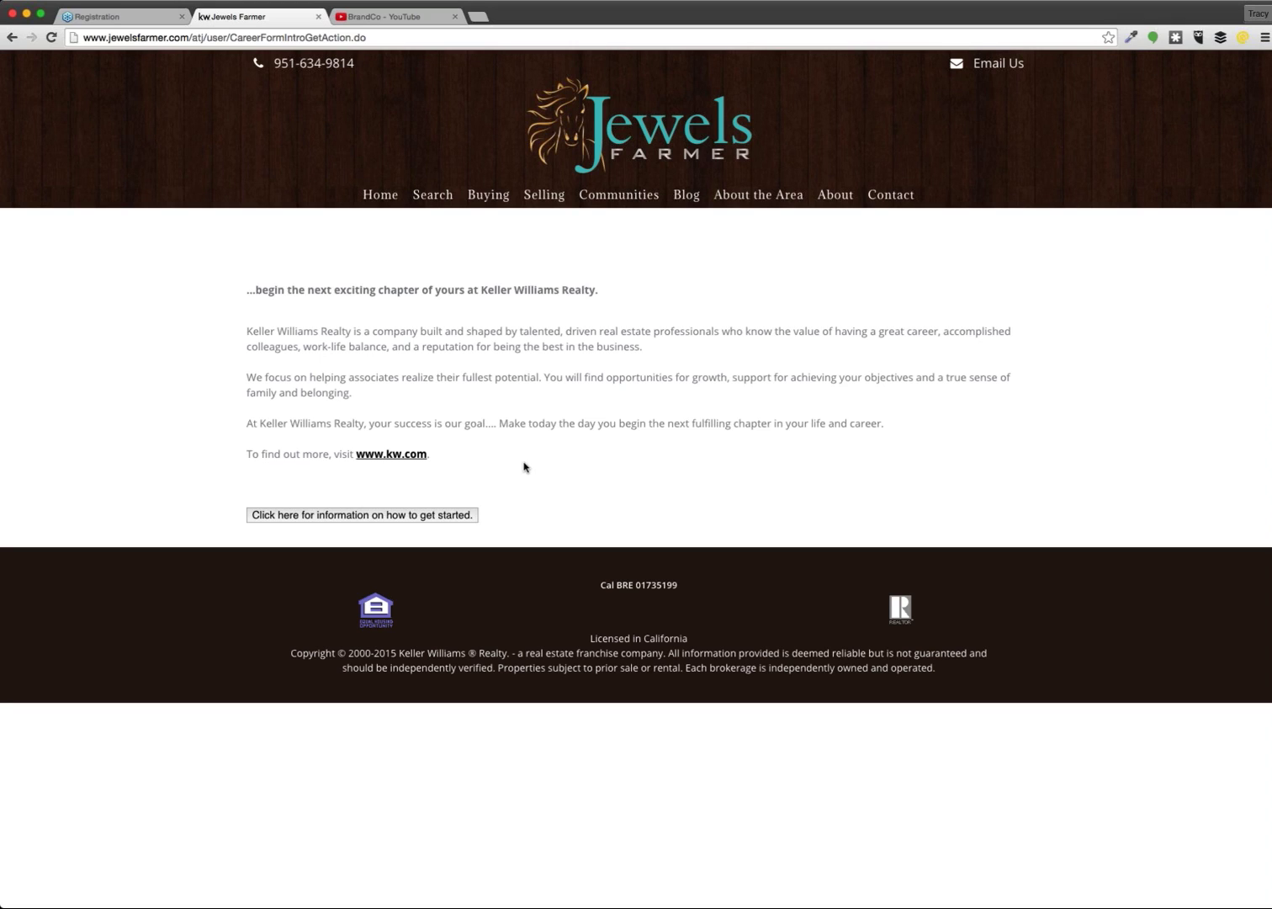
{"action": "left_click_drag", "start_coordinate": [465, 457], "coordinate": [227, 290]}
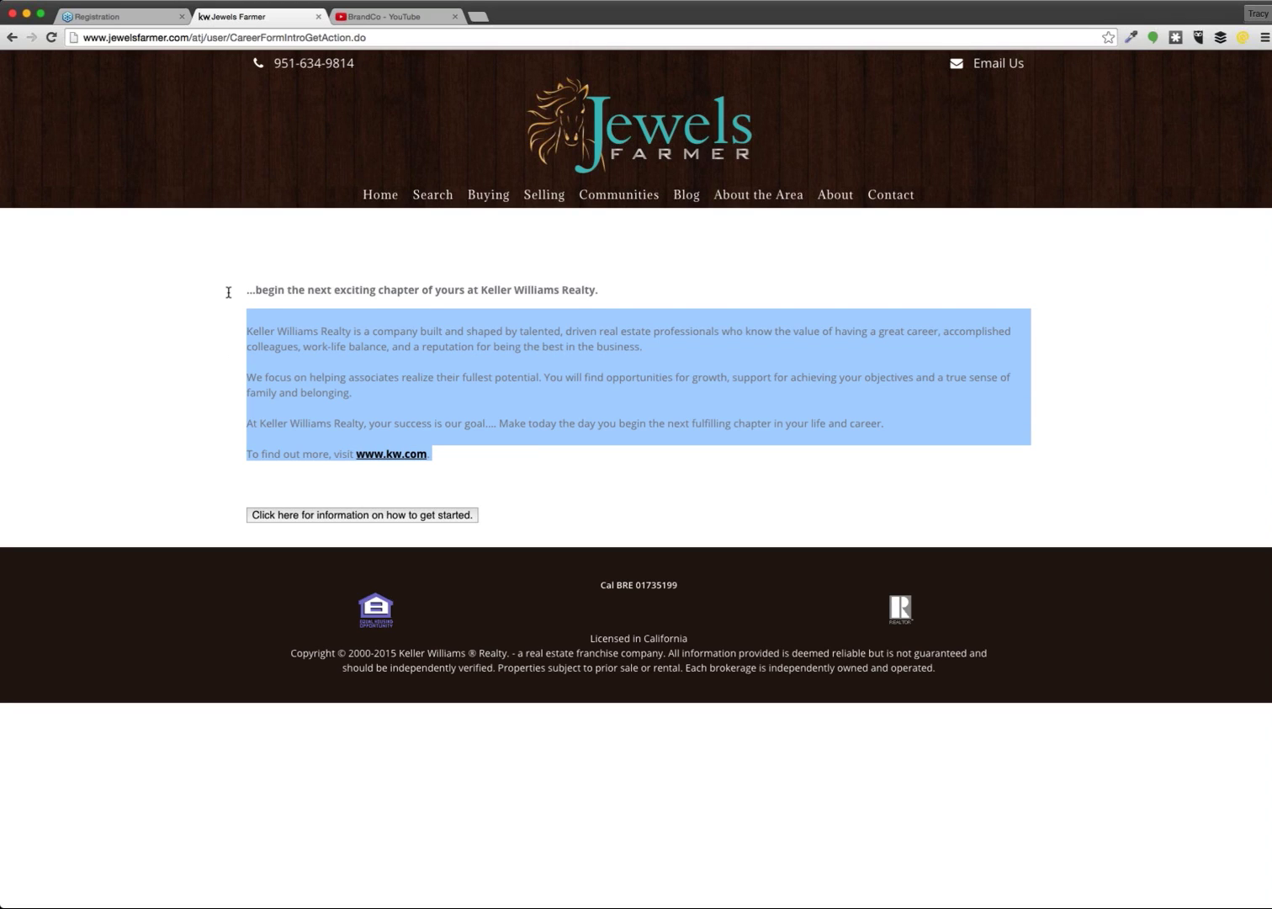
{"action": "left_click", "coordinate": [175, 358]}
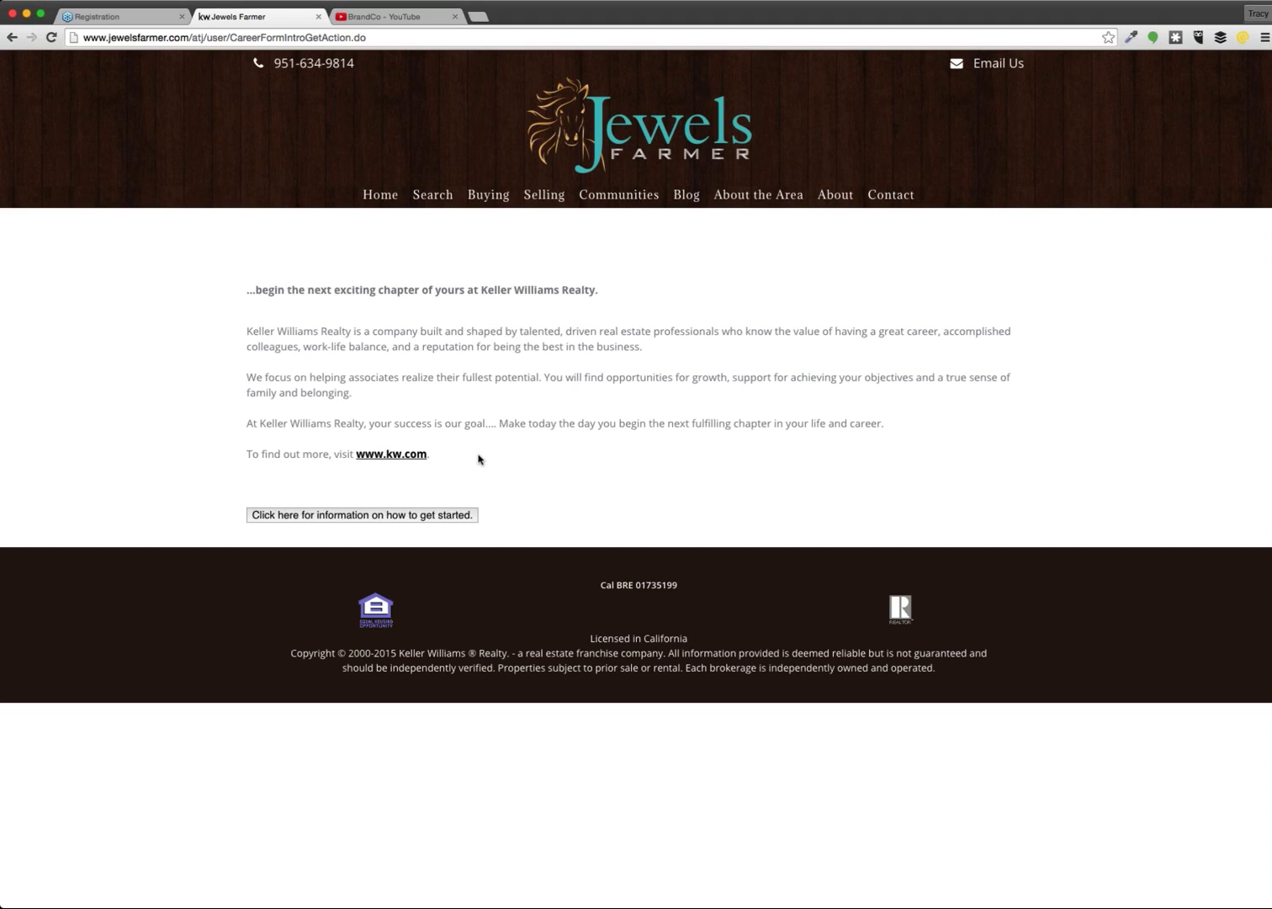
{"action": "triple_click", "coordinate": [562, 497]}
{"action": "left_click", "coordinate": [599, 341]}
Step: Return to the real estate blog and open its WordPress admin dashboard
{"action": "mouse_move", "coordinate": [836, 195]}
{"action": "left_click", "coordinate": [12, 38]}
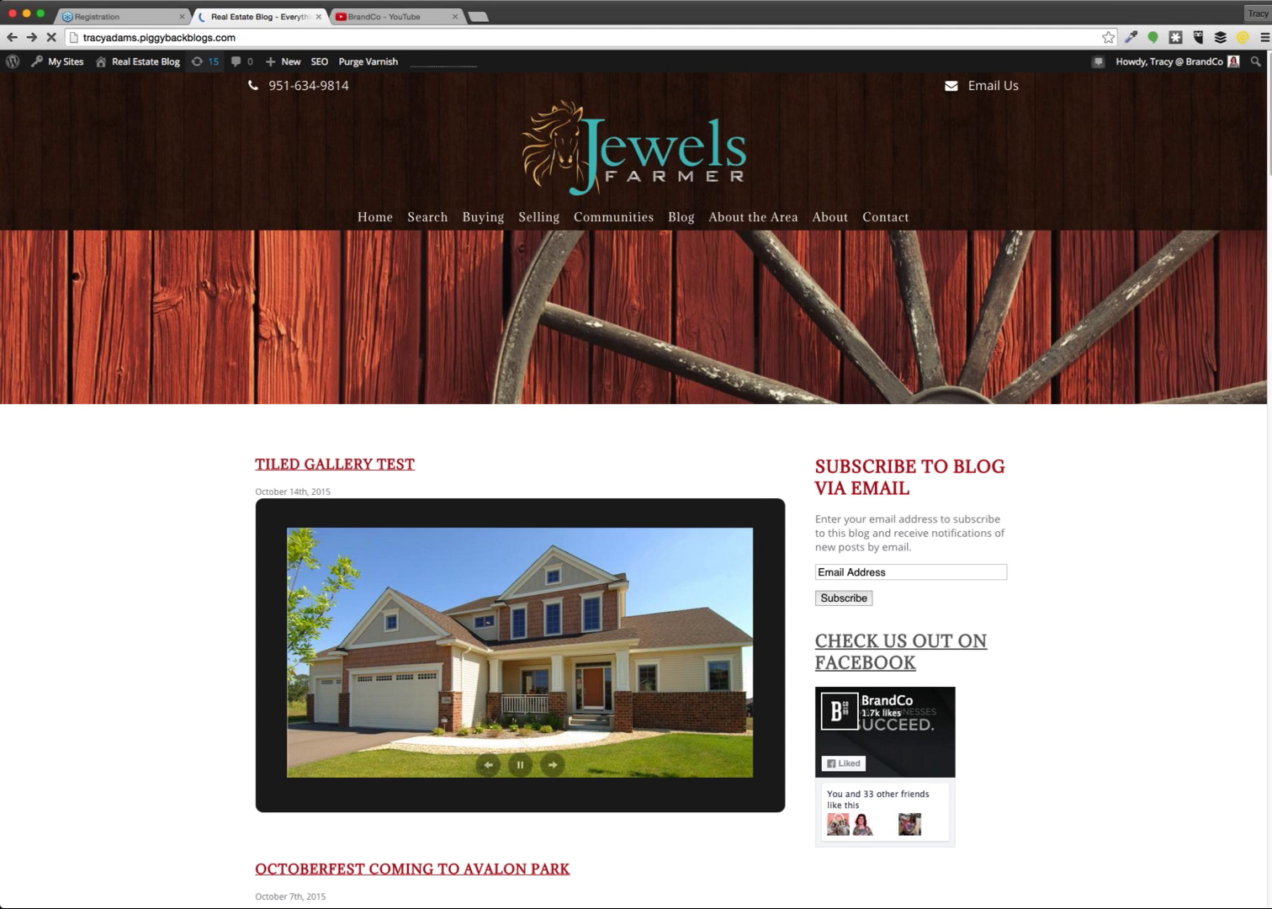
{"action": "left_click", "coordinate": [120, 87]}
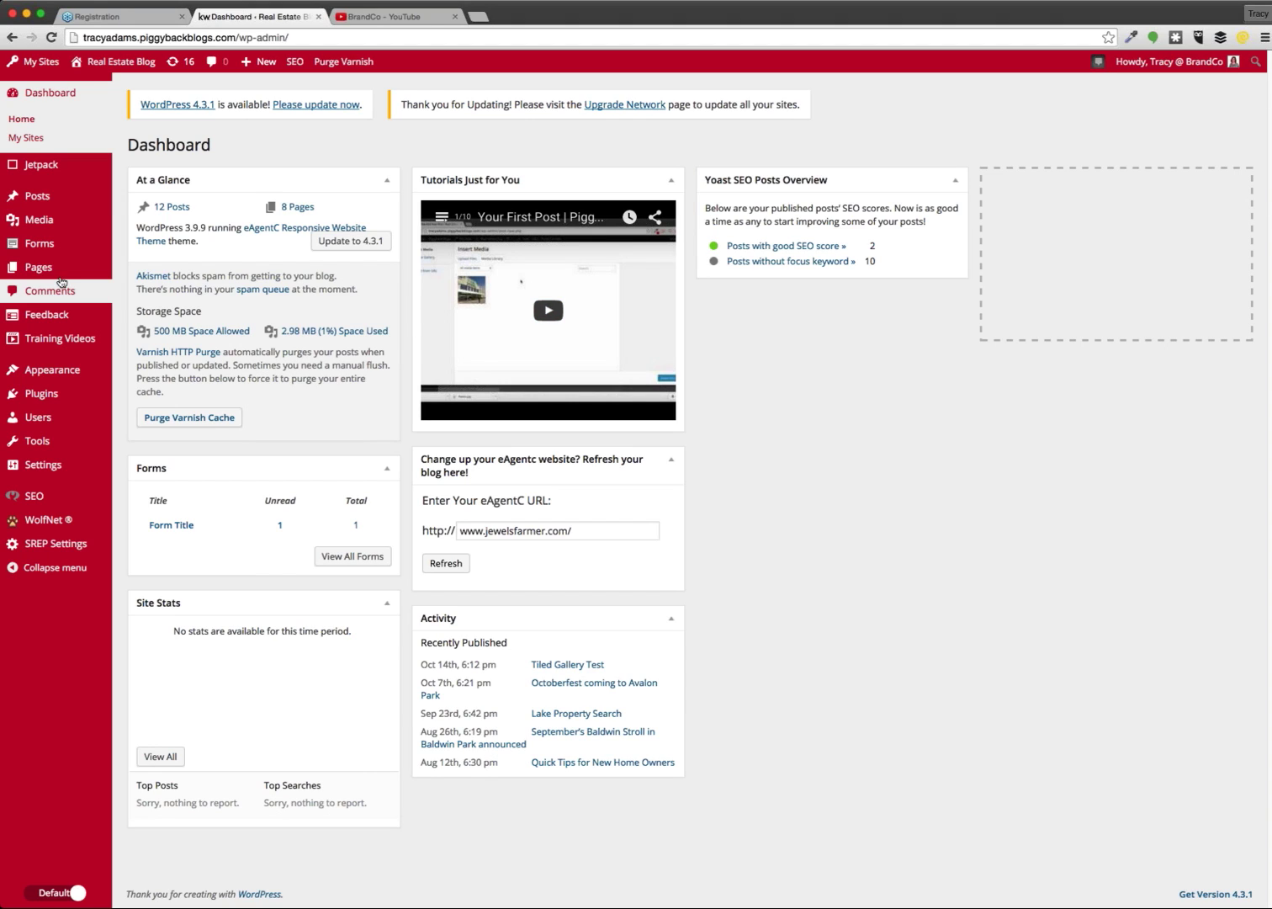
Step: Toggle the admin menu between Default and Basic modes, leaving it in Basic
{"action": "mouse_move", "coordinate": [59, 274]}
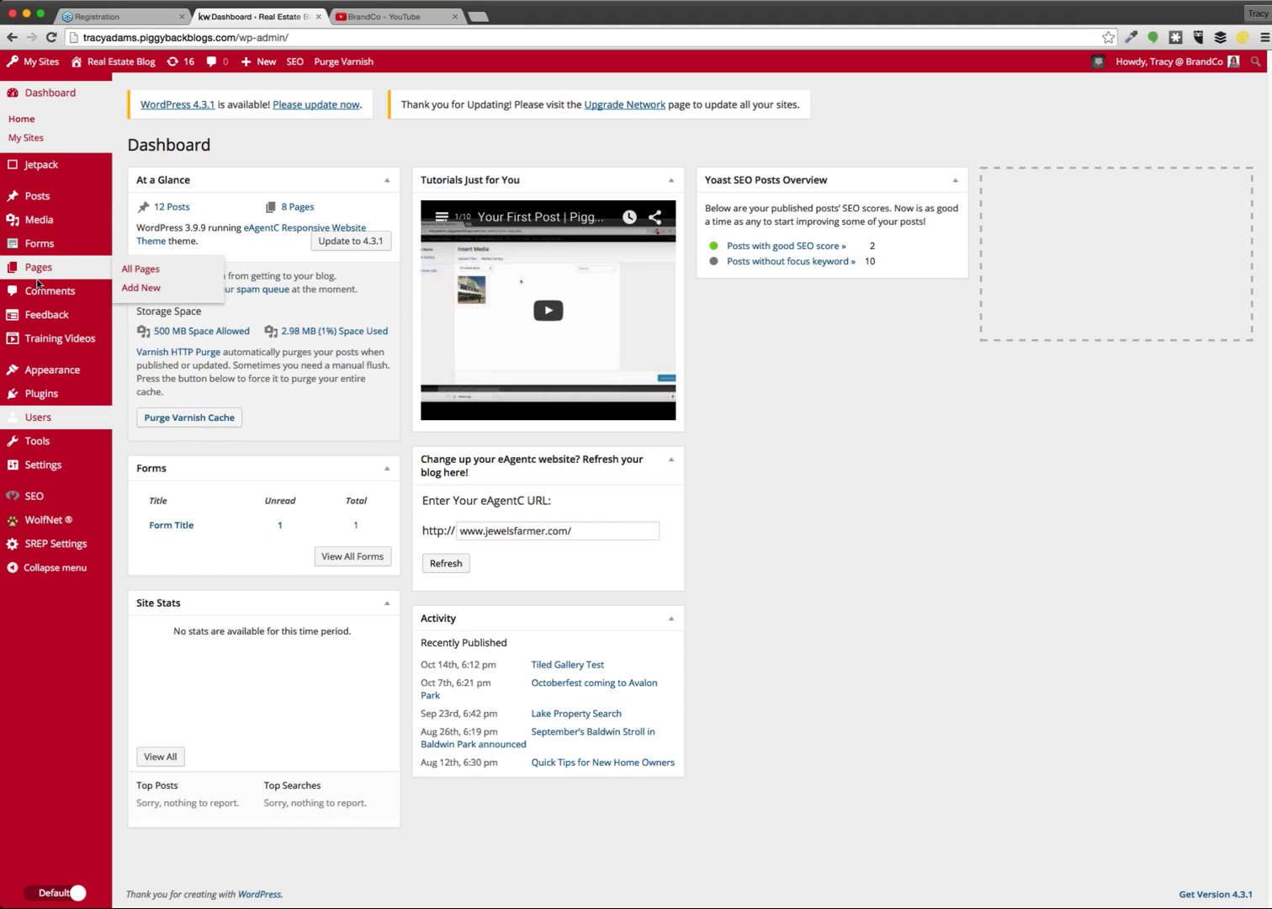
{"action": "left_click", "coordinate": [52, 893]}
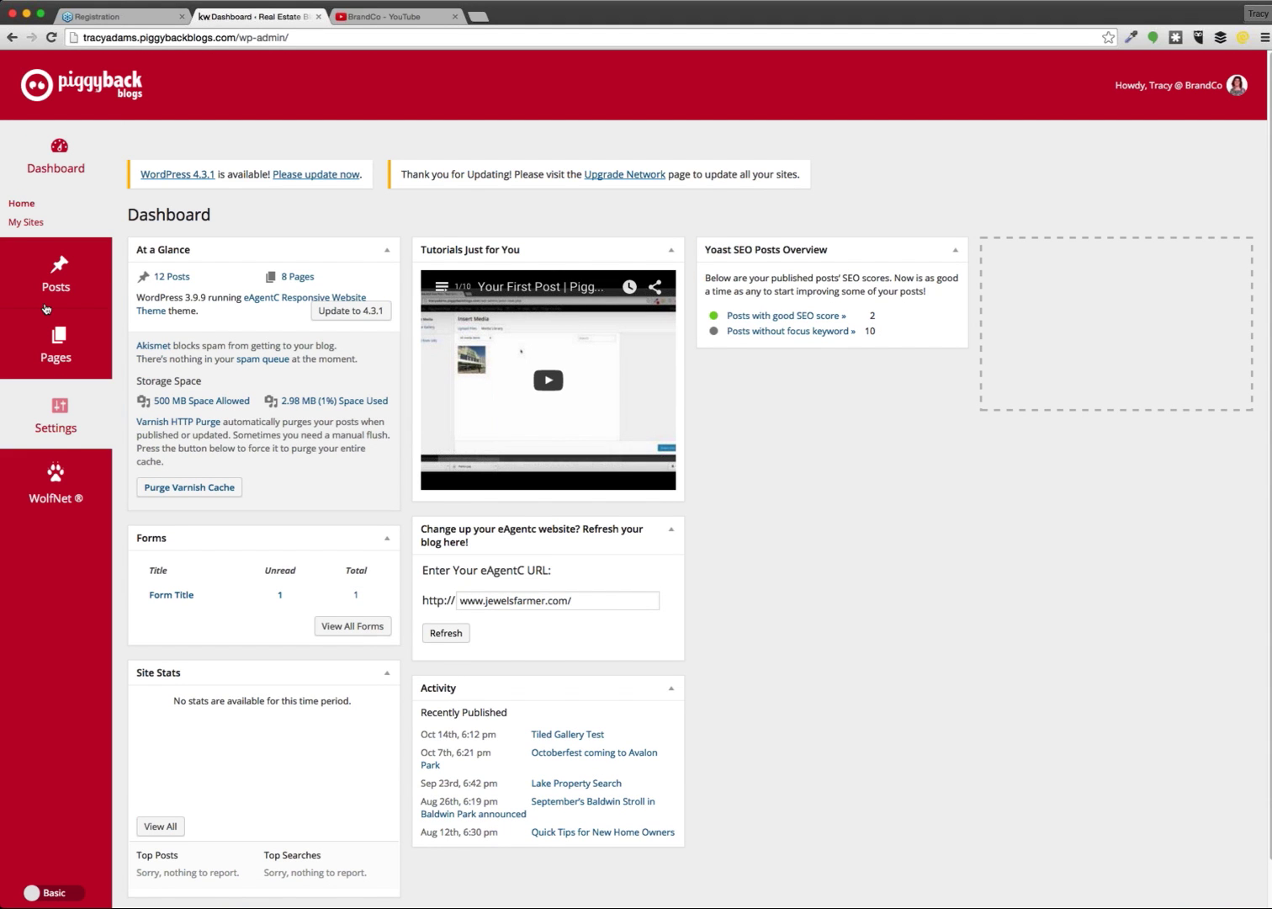
{"action": "mouse_move", "coordinate": [60, 345]}
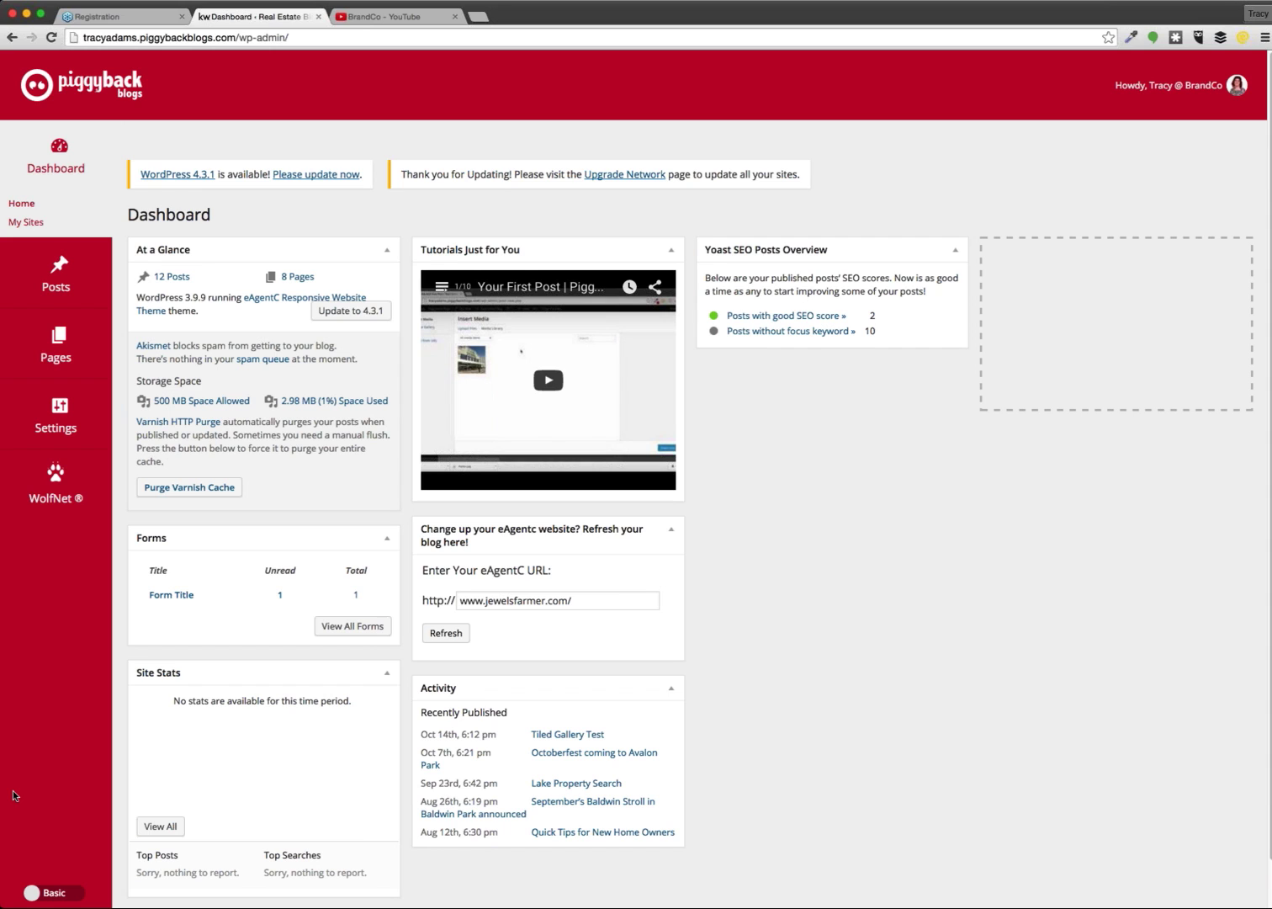
{"action": "left_click", "coordinate": [51, 893]}
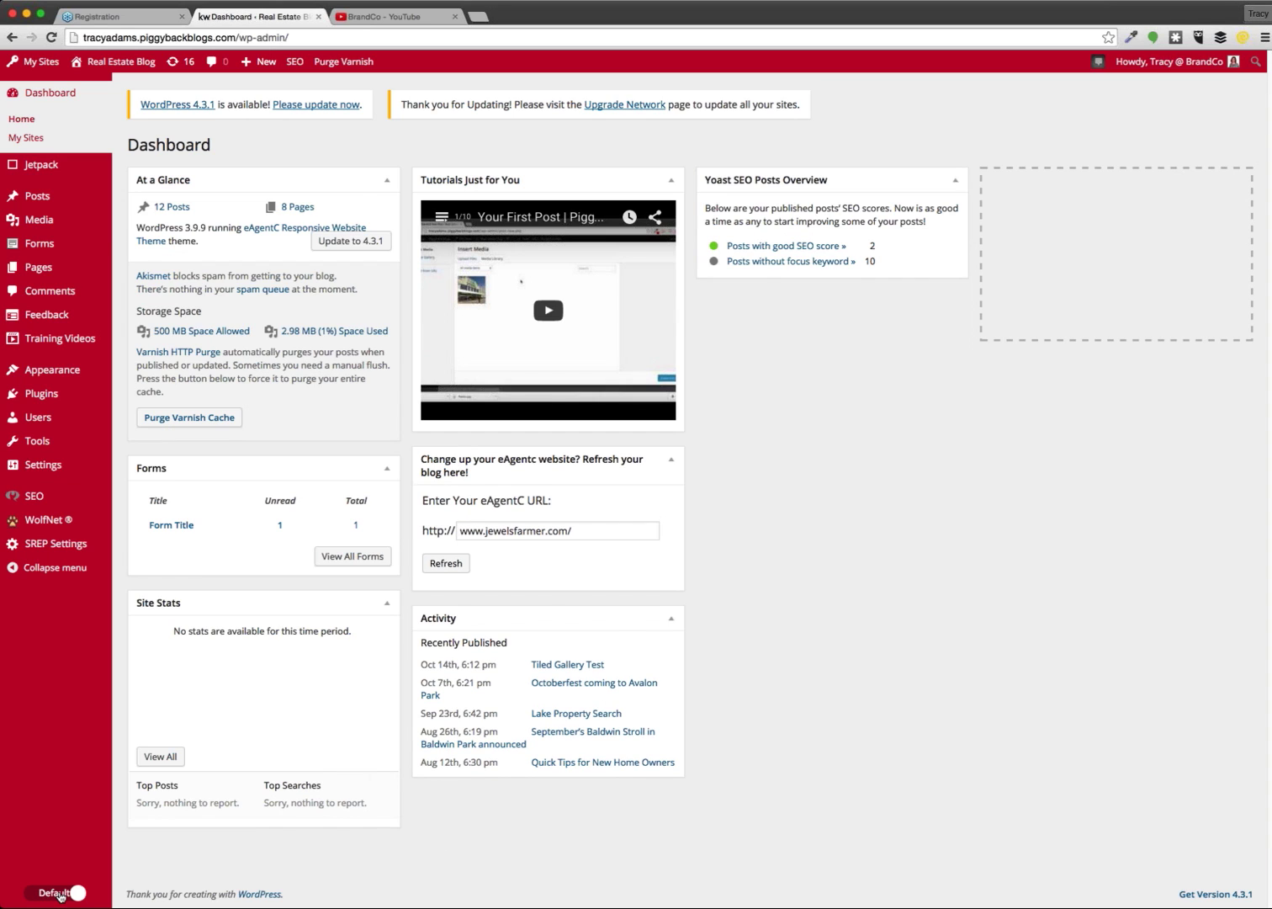
{"action": "left_click", "coordinate": [55, 895]}
{"action": "left_click", "coordinate": [59, 895]}
{"action": "left_click", "coordinate": [59, 894]}
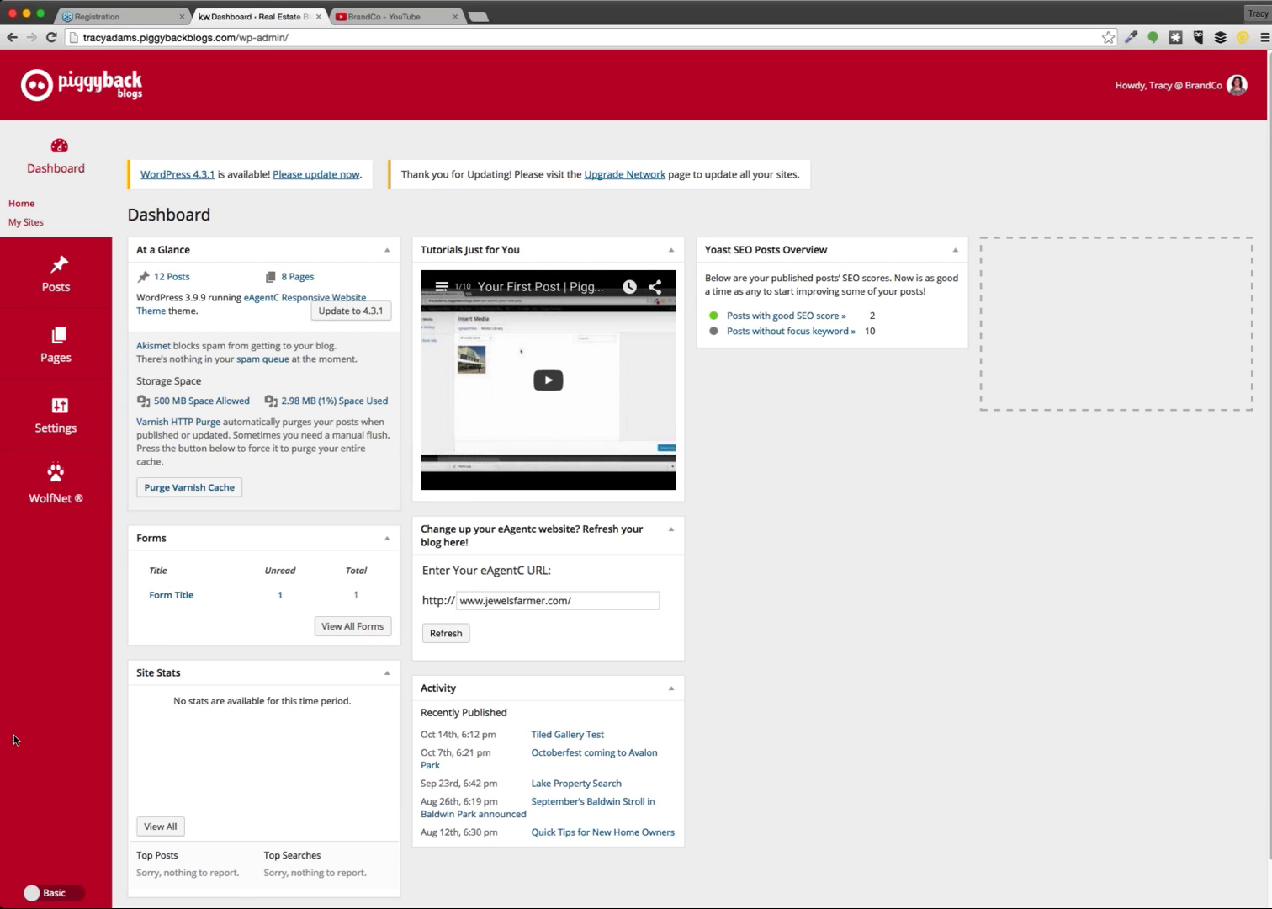
Step: Add a new page titled "Join the Team"
{"action": "left_click", "coordinate": [36, 361]}
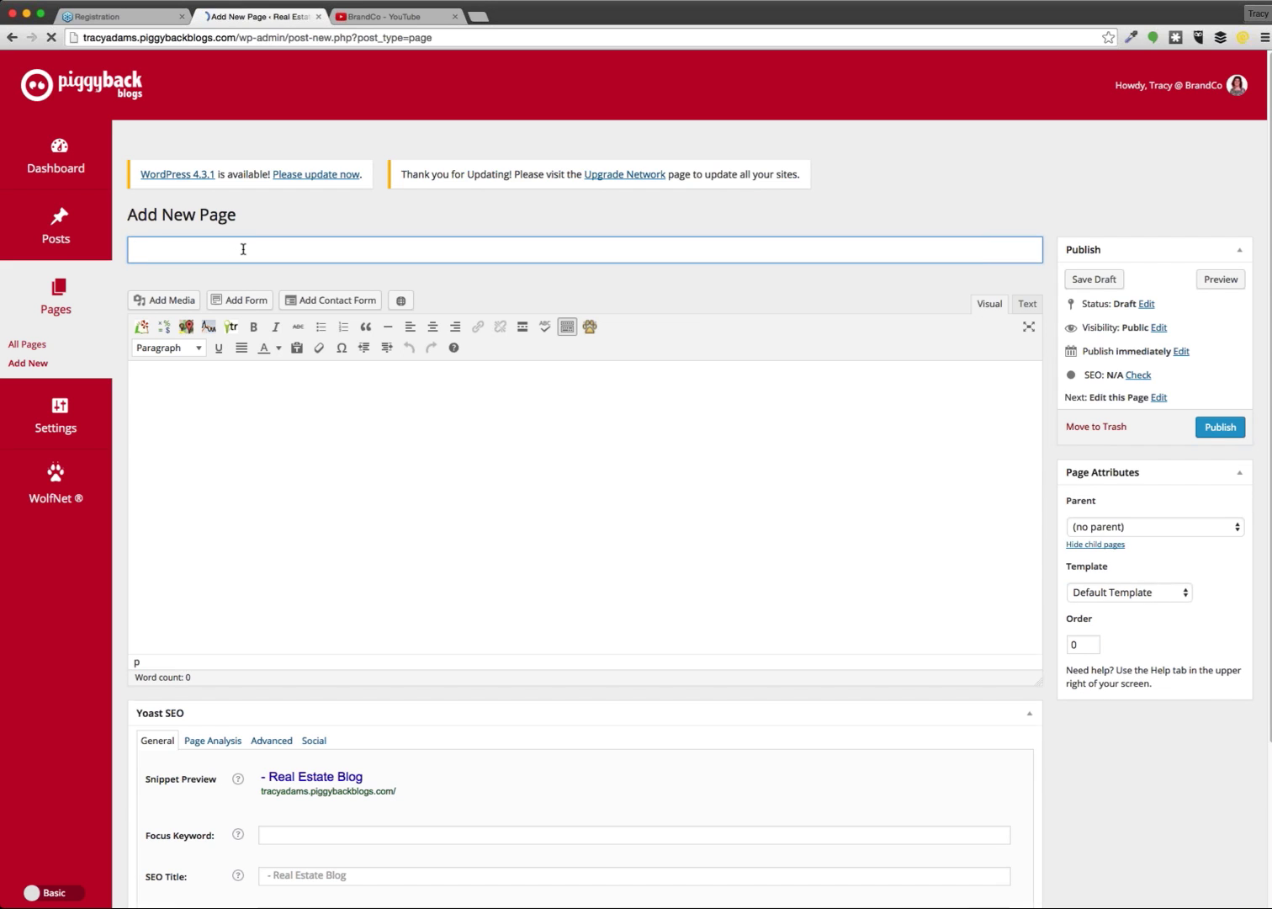
{"action": "type", "text": "Join t"}
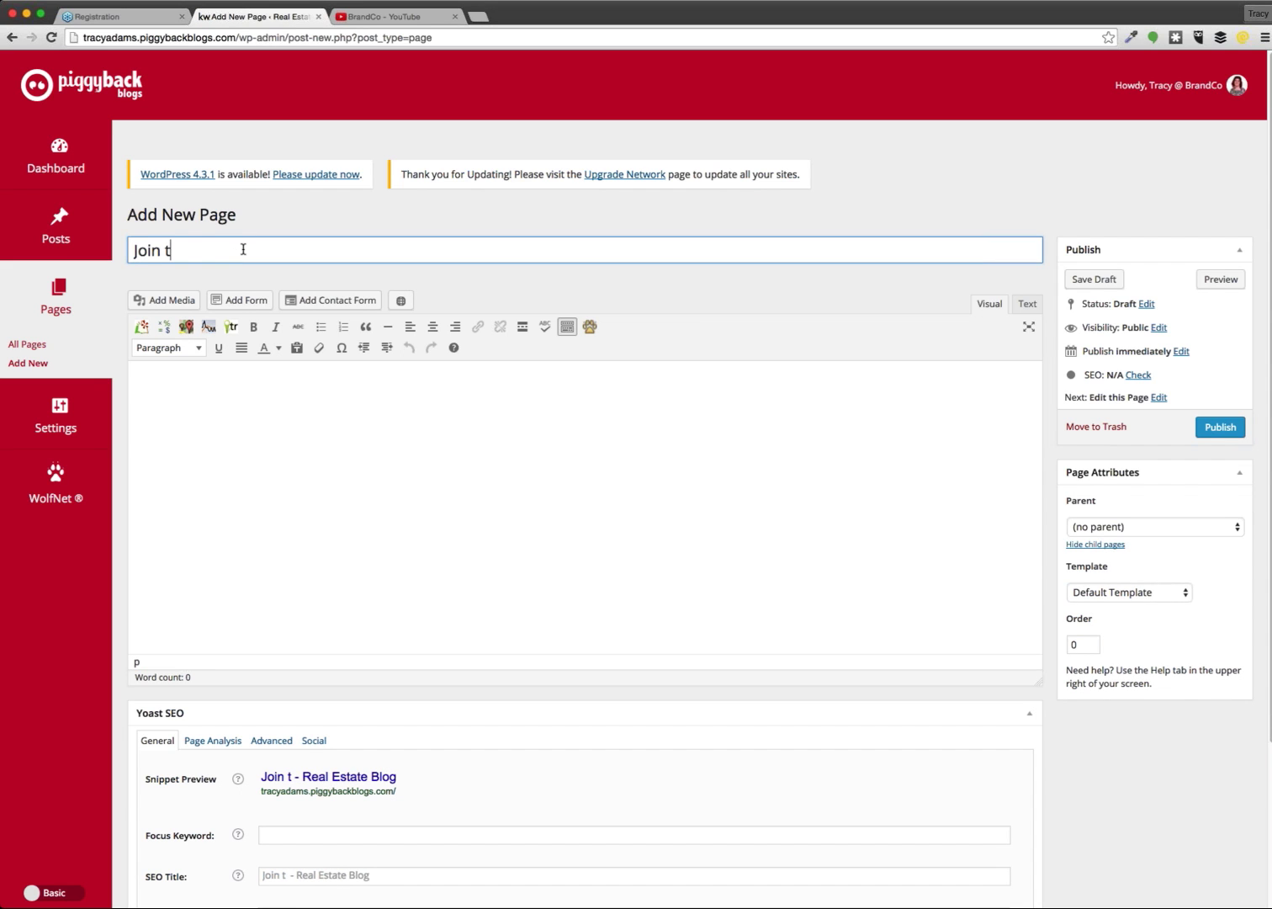
{"action": "type", "text": "he Team"}
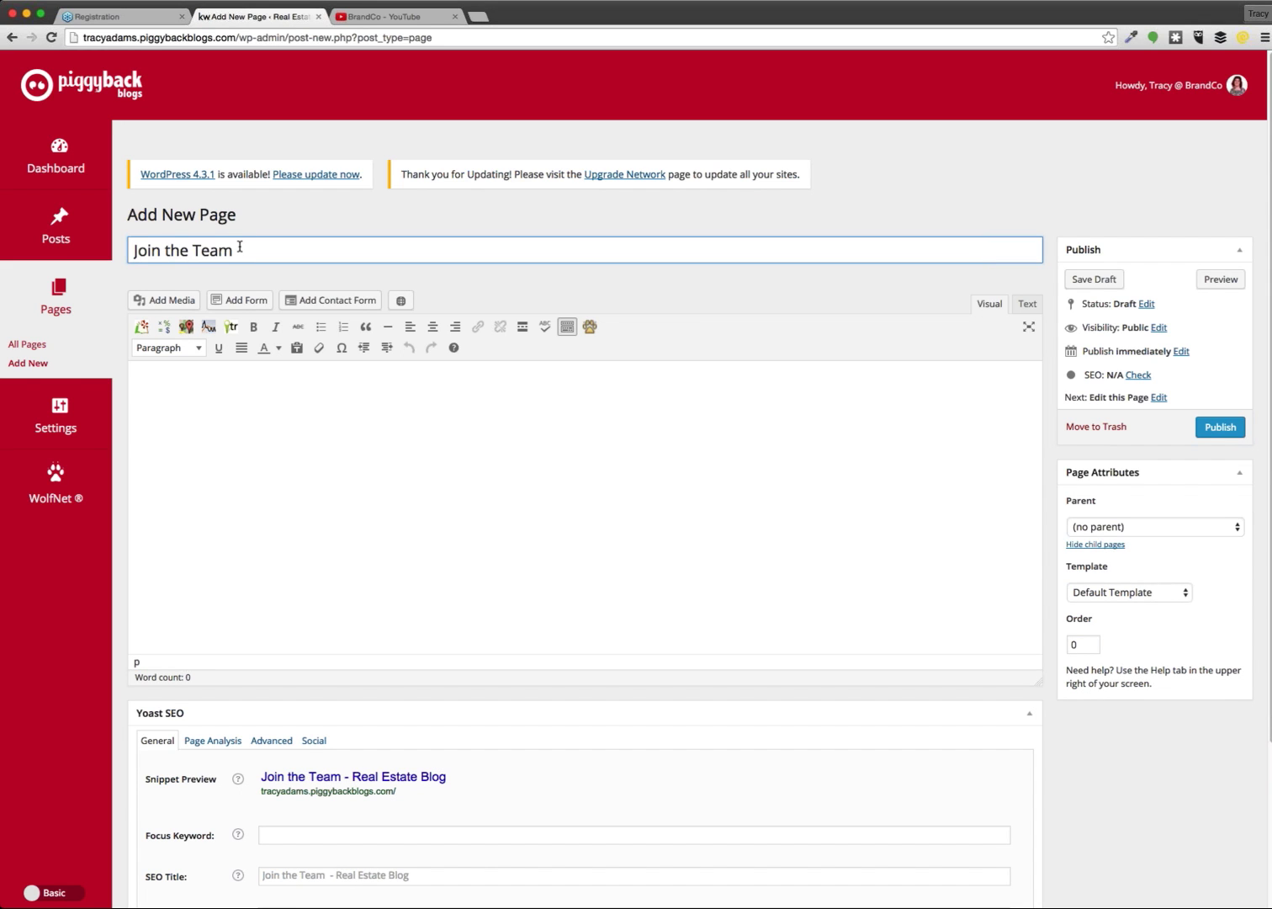
{"action": "left_click", "coordinate": [306, 439]}
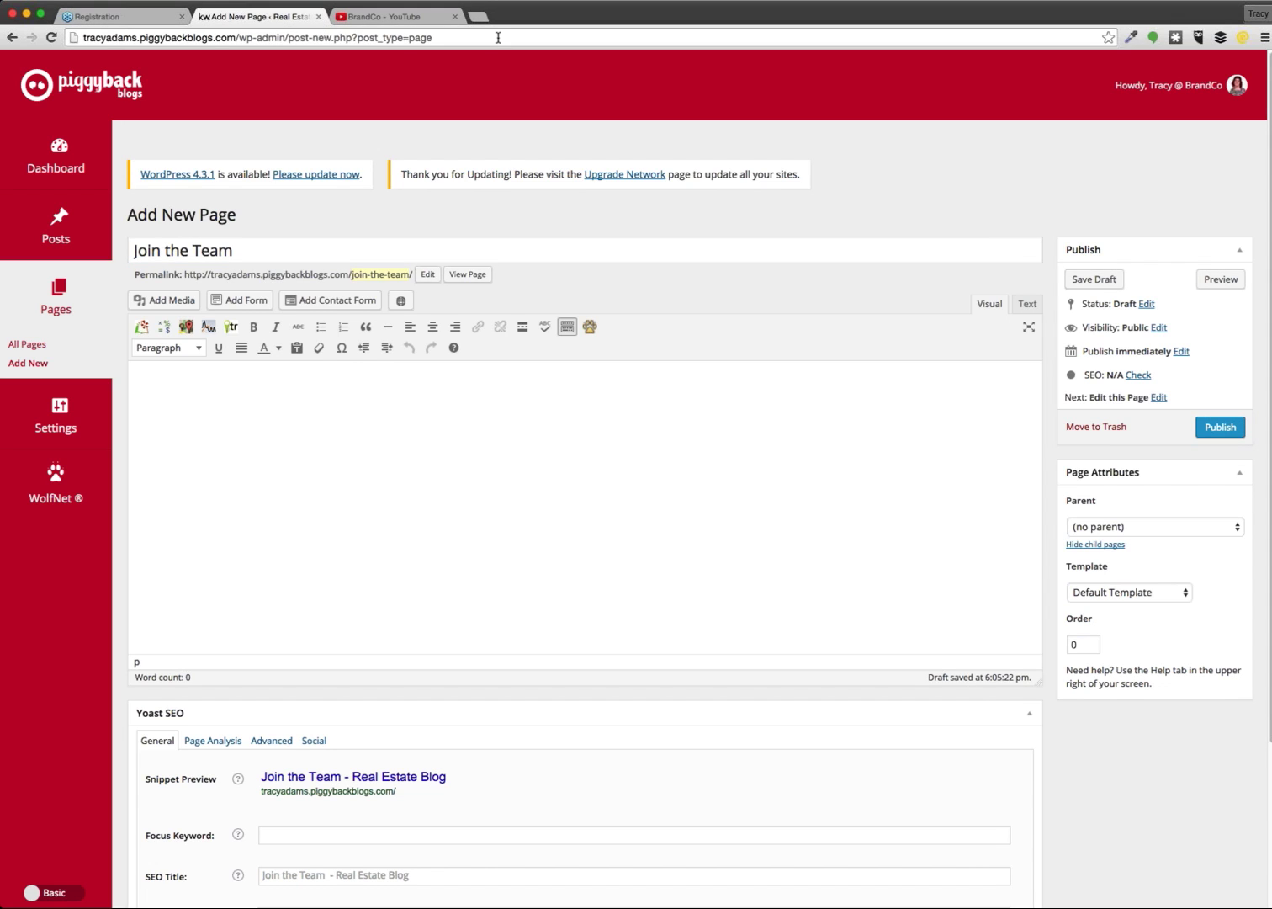
Step: Reopen the realtor's main website in a separate browser tab and go to its careers introduction page
{"action": "left_click", "coordinate": [478, 16]}
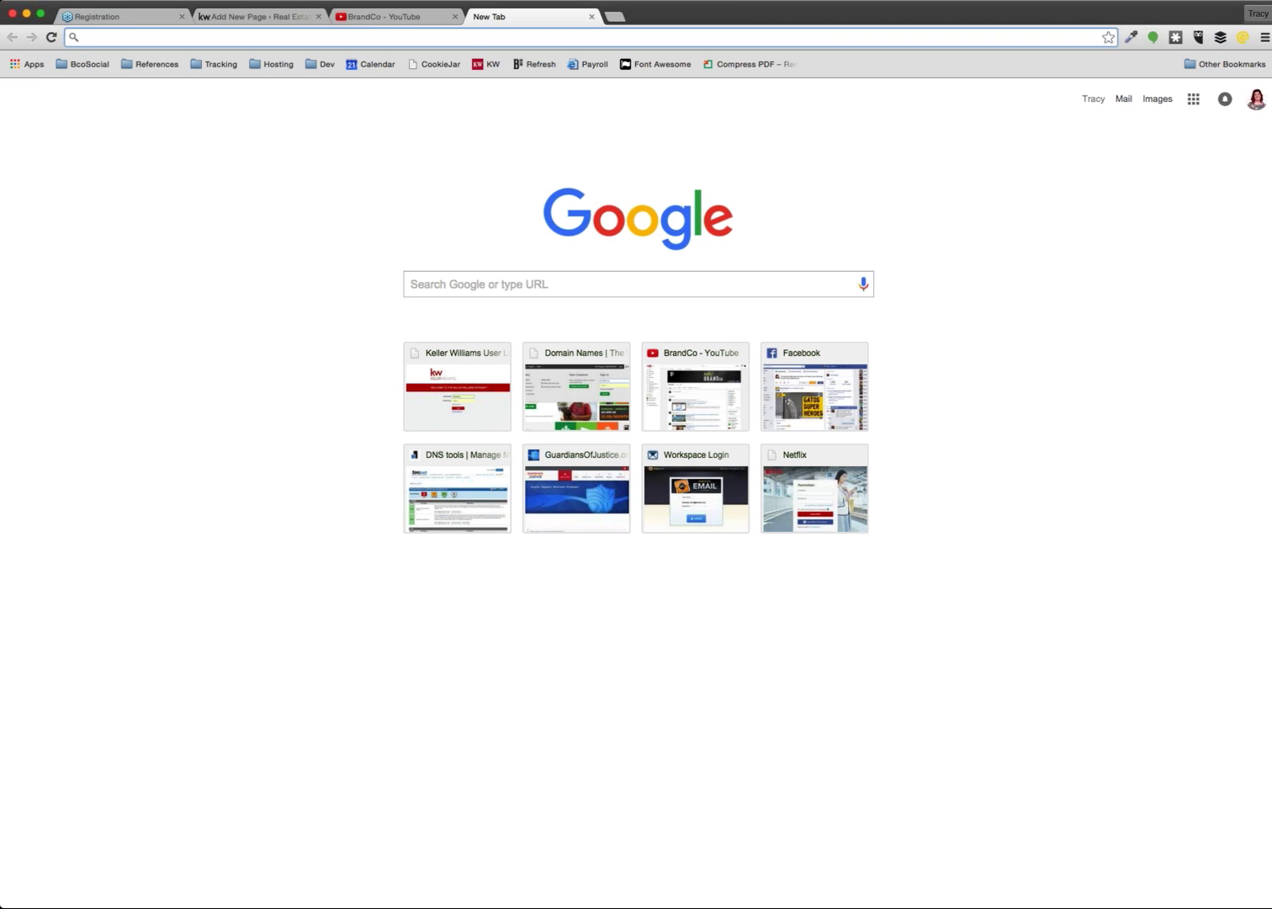
{"action": "key", "text": "super+shift+t"}
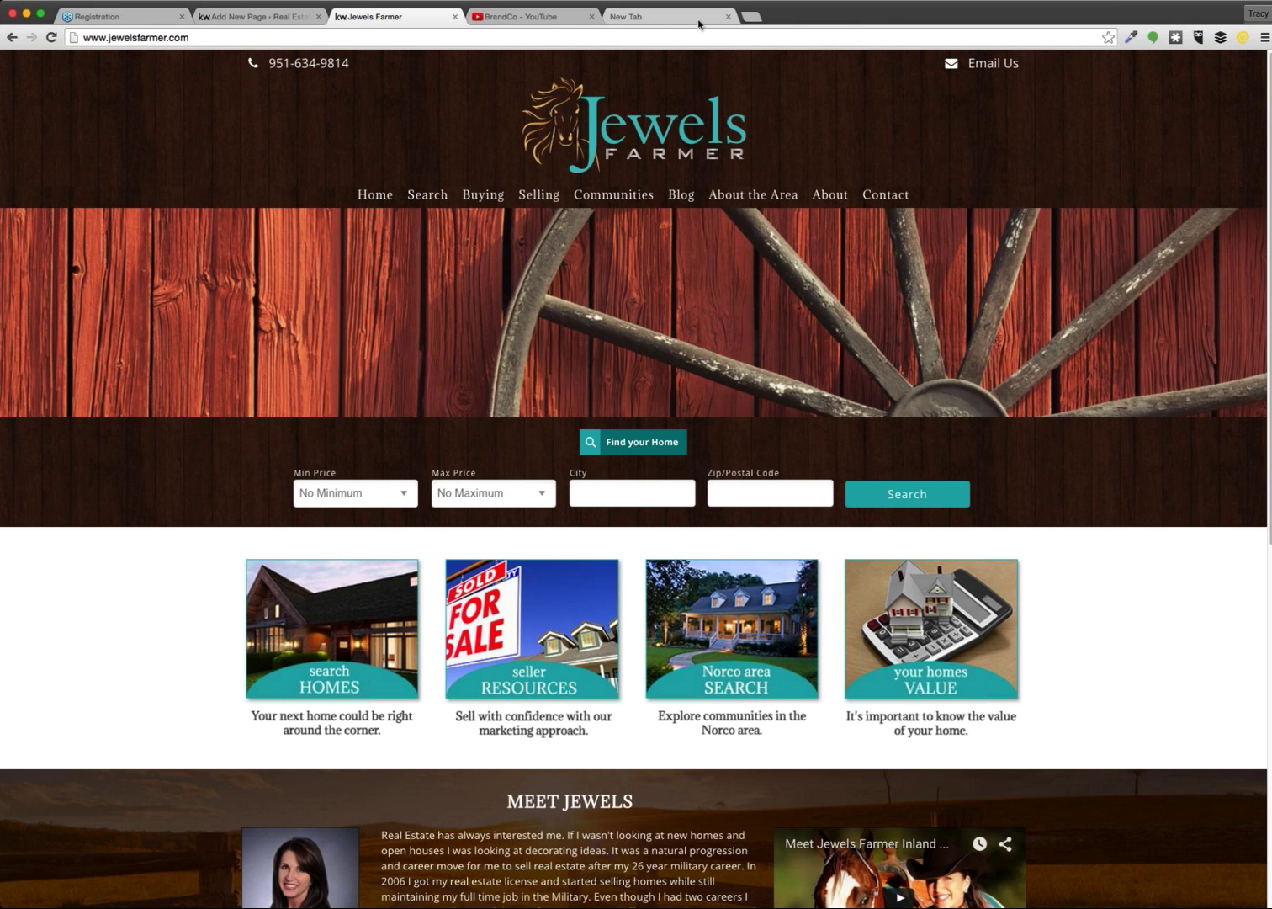
{"action": "left_click", "coordinate": [721, 21]}
{"action": "key", "text": "super+w"}
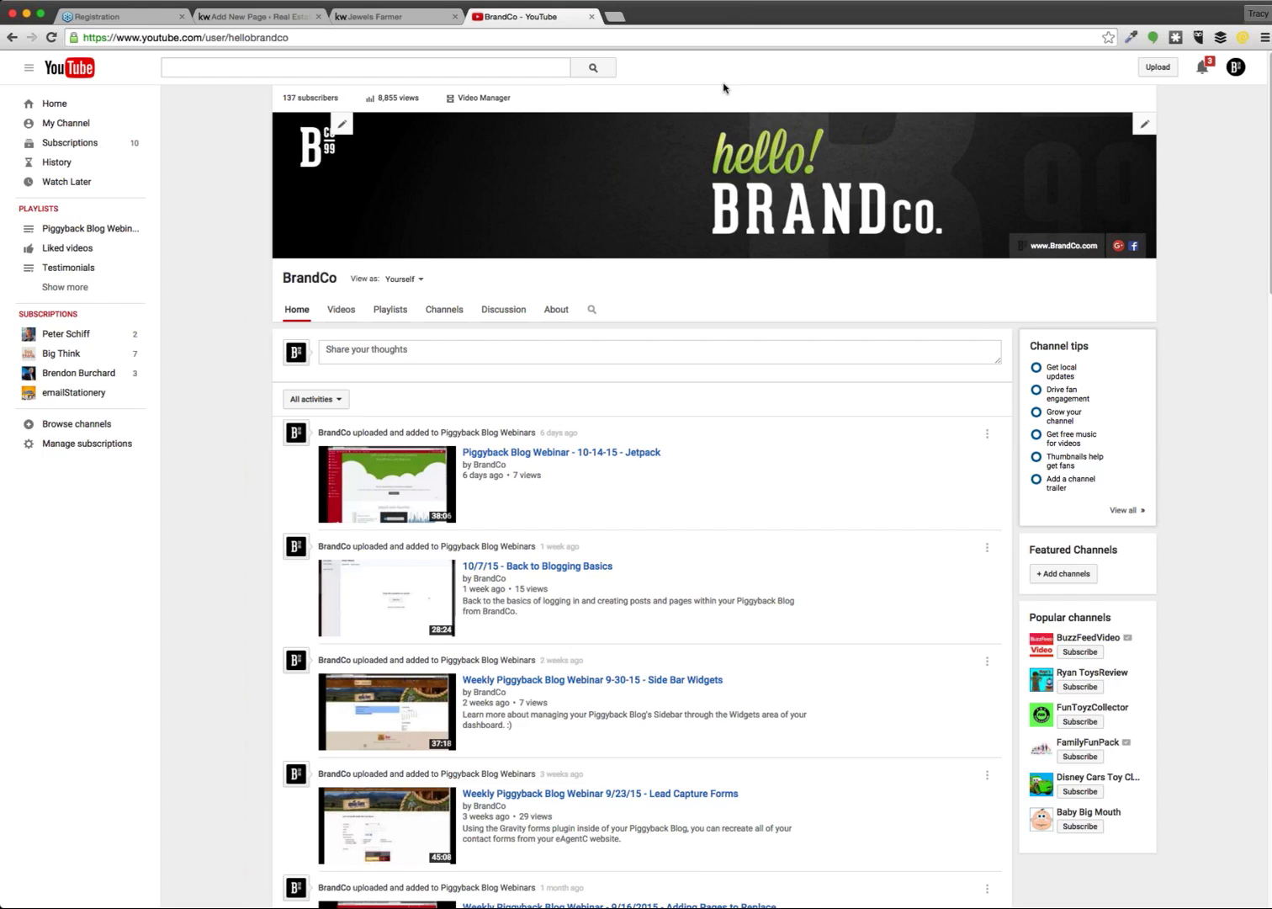
{"action": "key", "text": "ctrl+shift+Tab"}
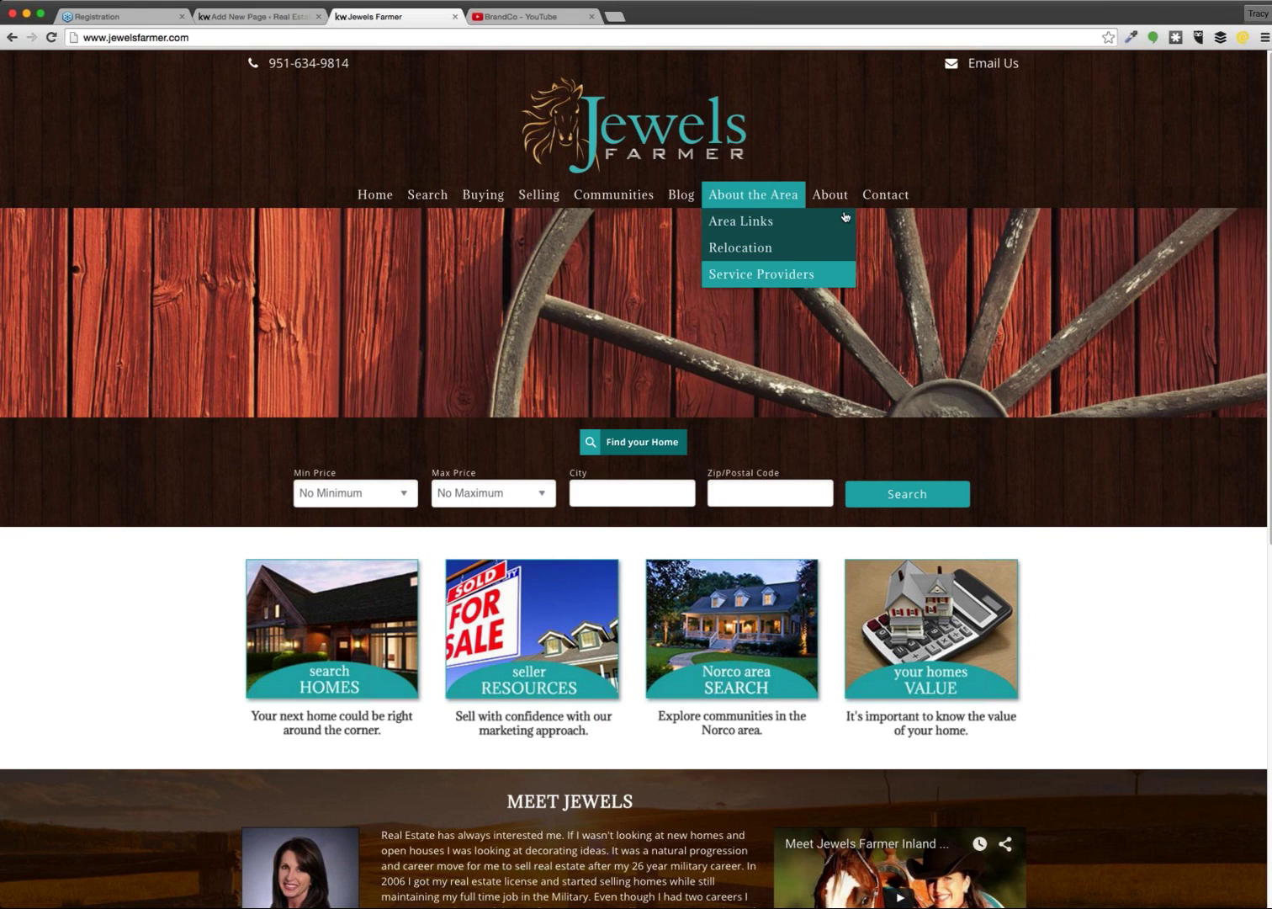
{"action": "left_click", "coordinate": [853, 277]}
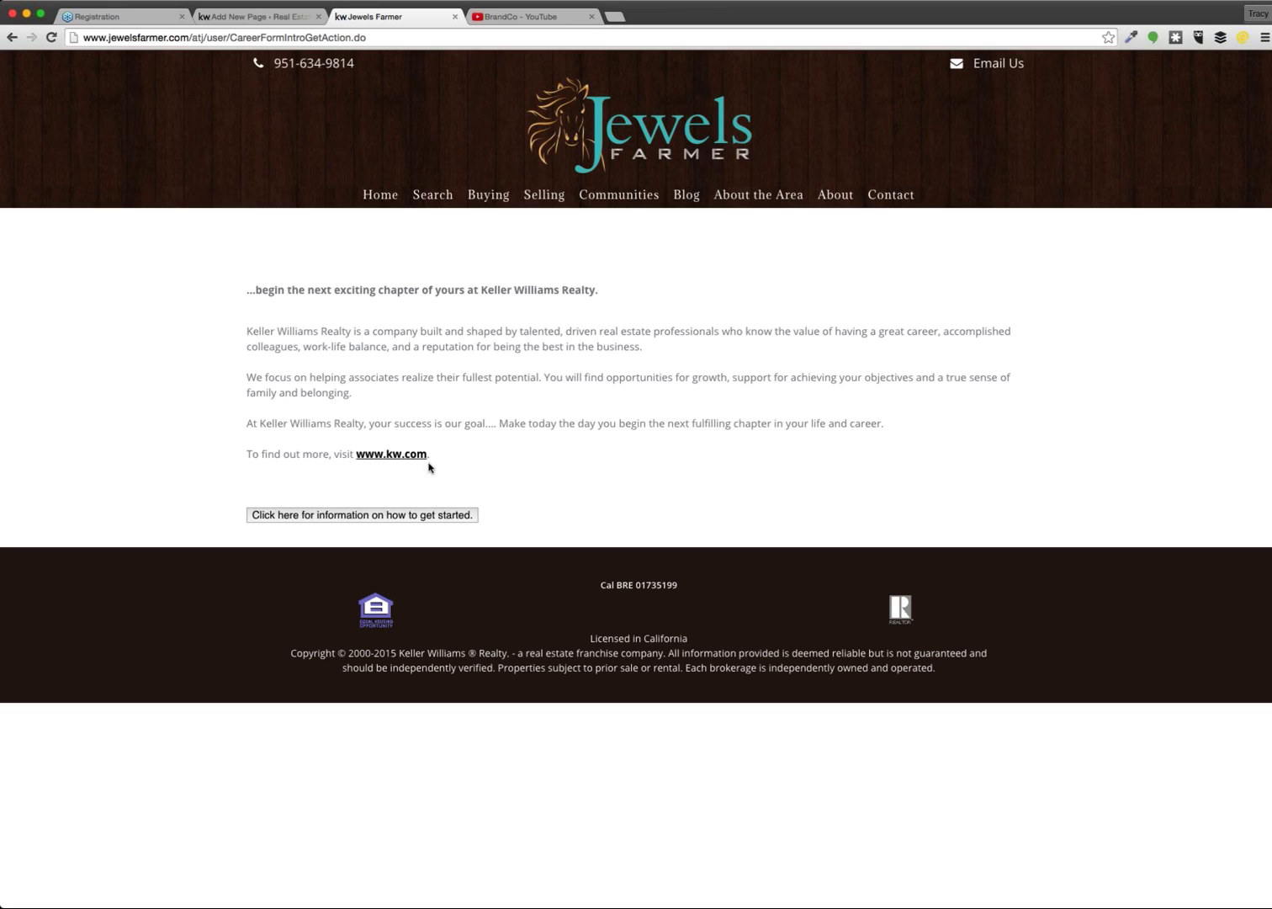
Step: Copy the careers page text and paste it as plain text into the Join the Team page body, returning to the visual editor
{"action": "left_click_drag", "start_coordinate": [417, 453], "coordinate": [347, 324]}
{"action": "key", "text": "super+c"}
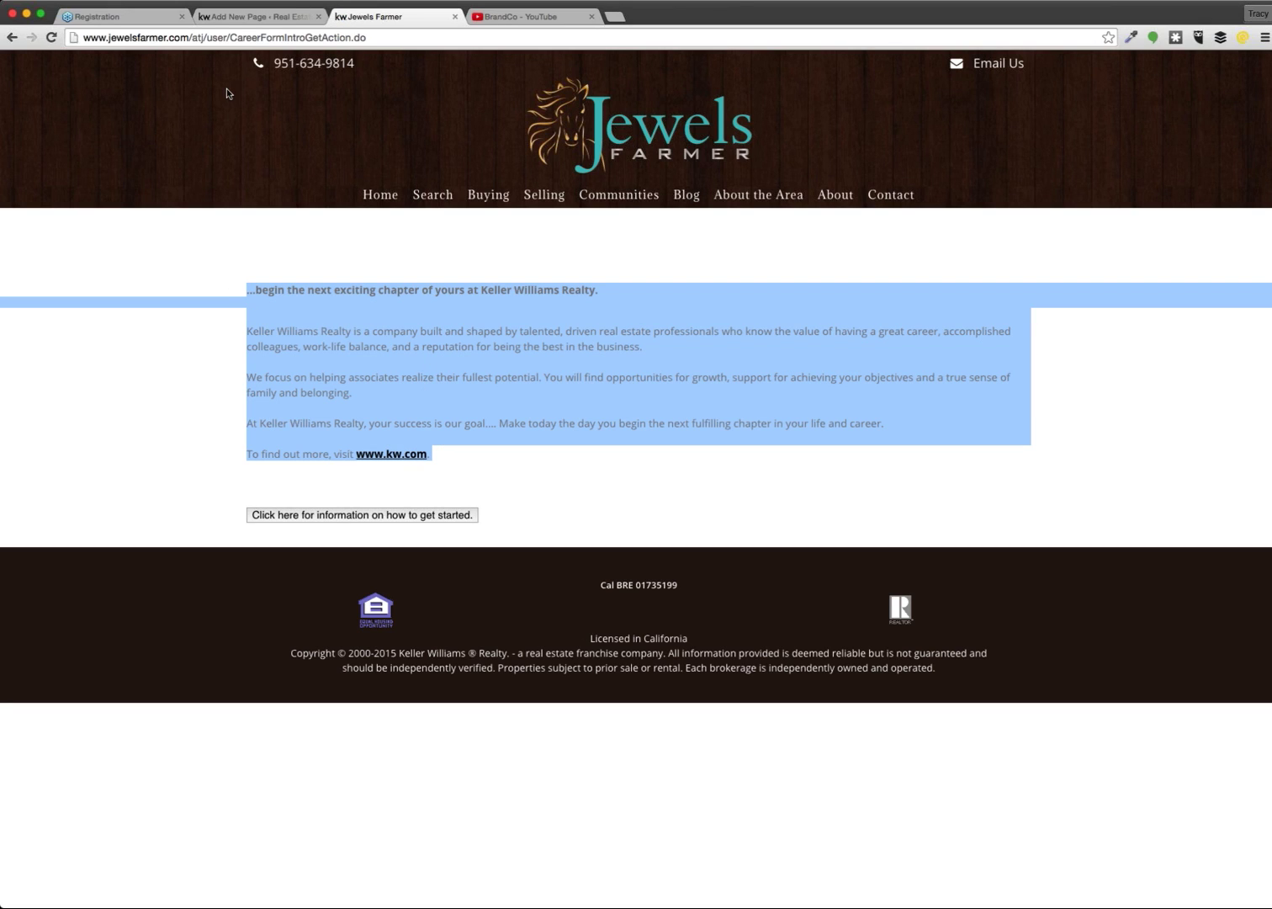
{"action": "left_click", "coordinate": [238, 15]}
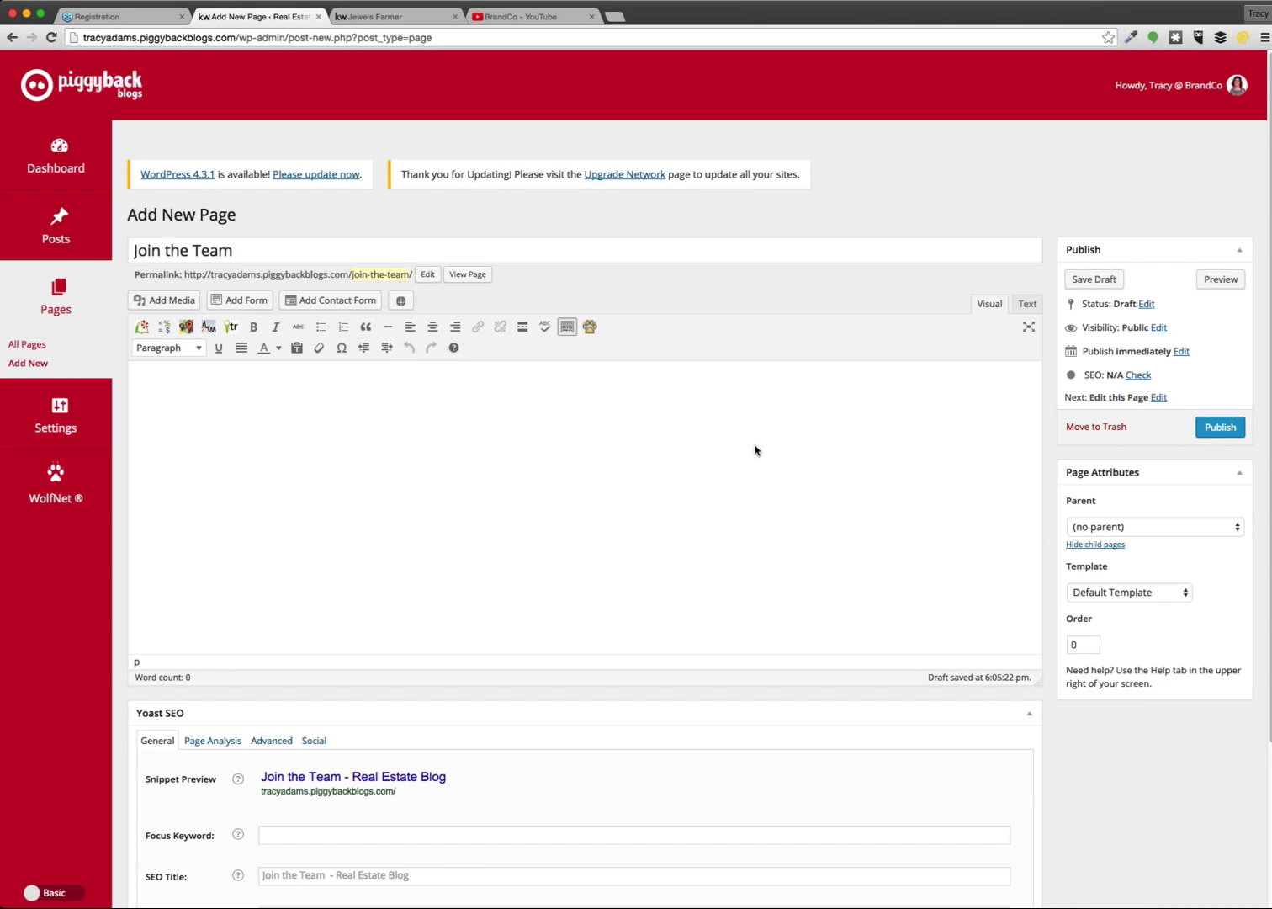
{"action": "left_click", "coordinate": [1025, 305]}
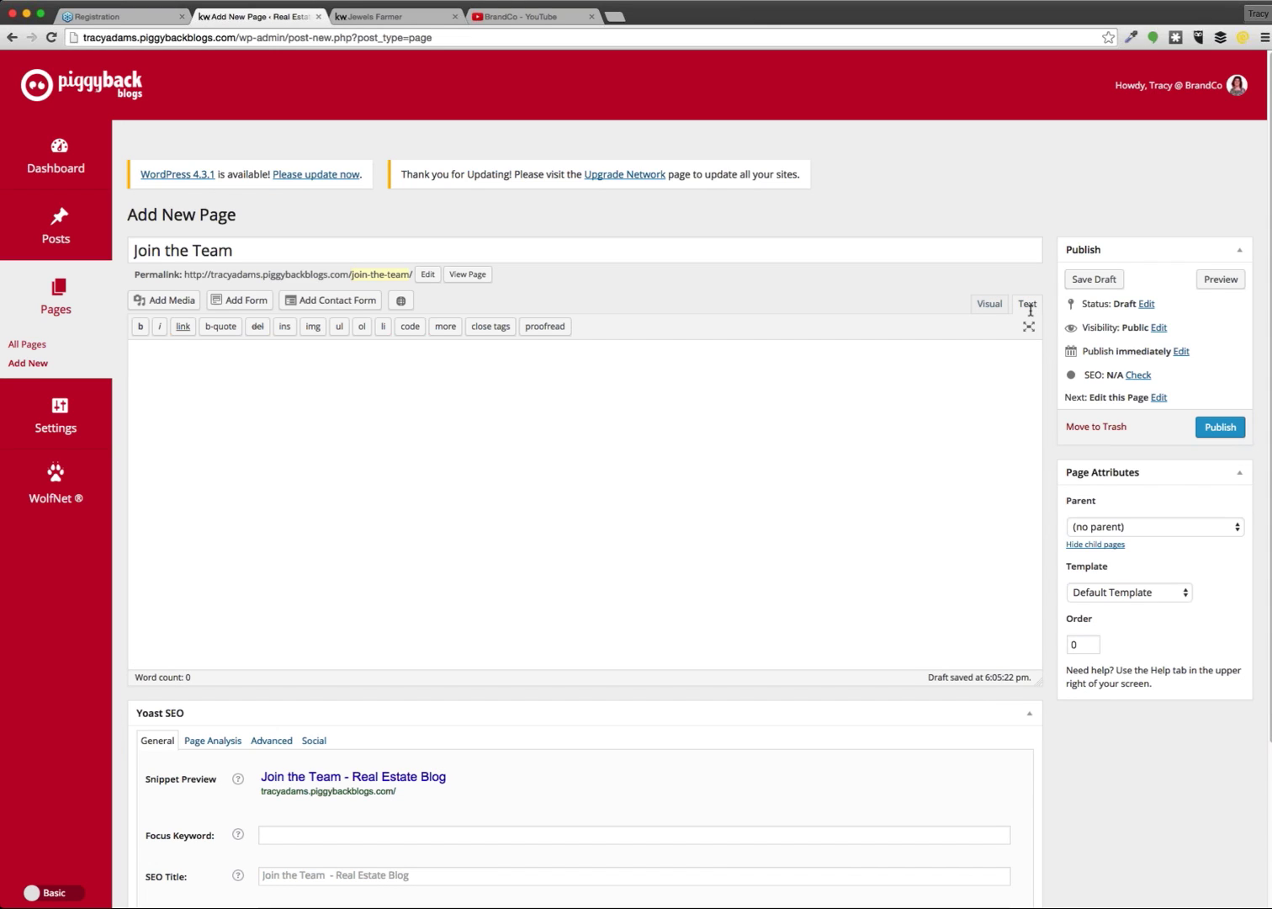
{"action": "left_click", "coordinate": [384, 449]}
{"action": "key", "text": "super+v"}
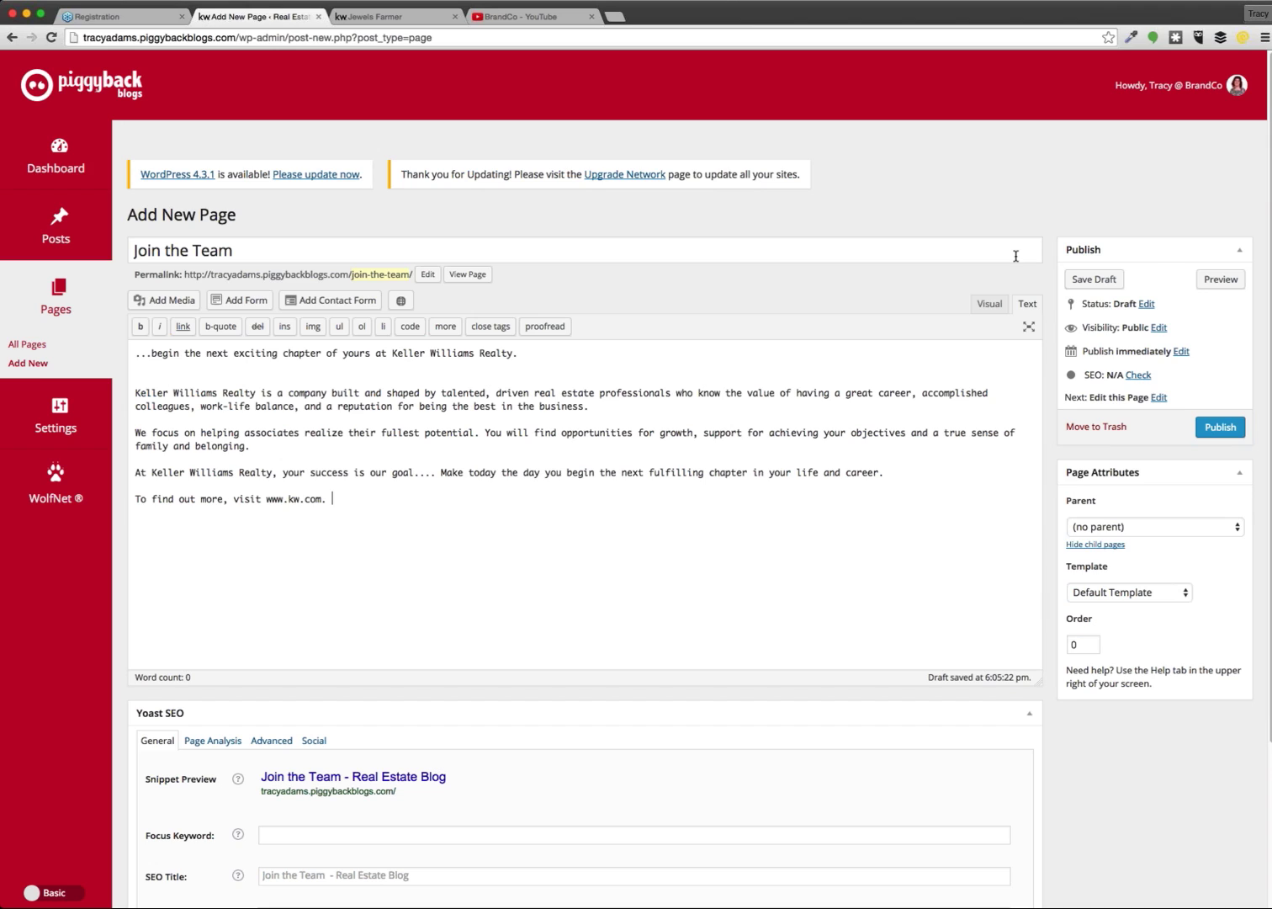
{"action": "left_click", "coordinate": [988, 304]}
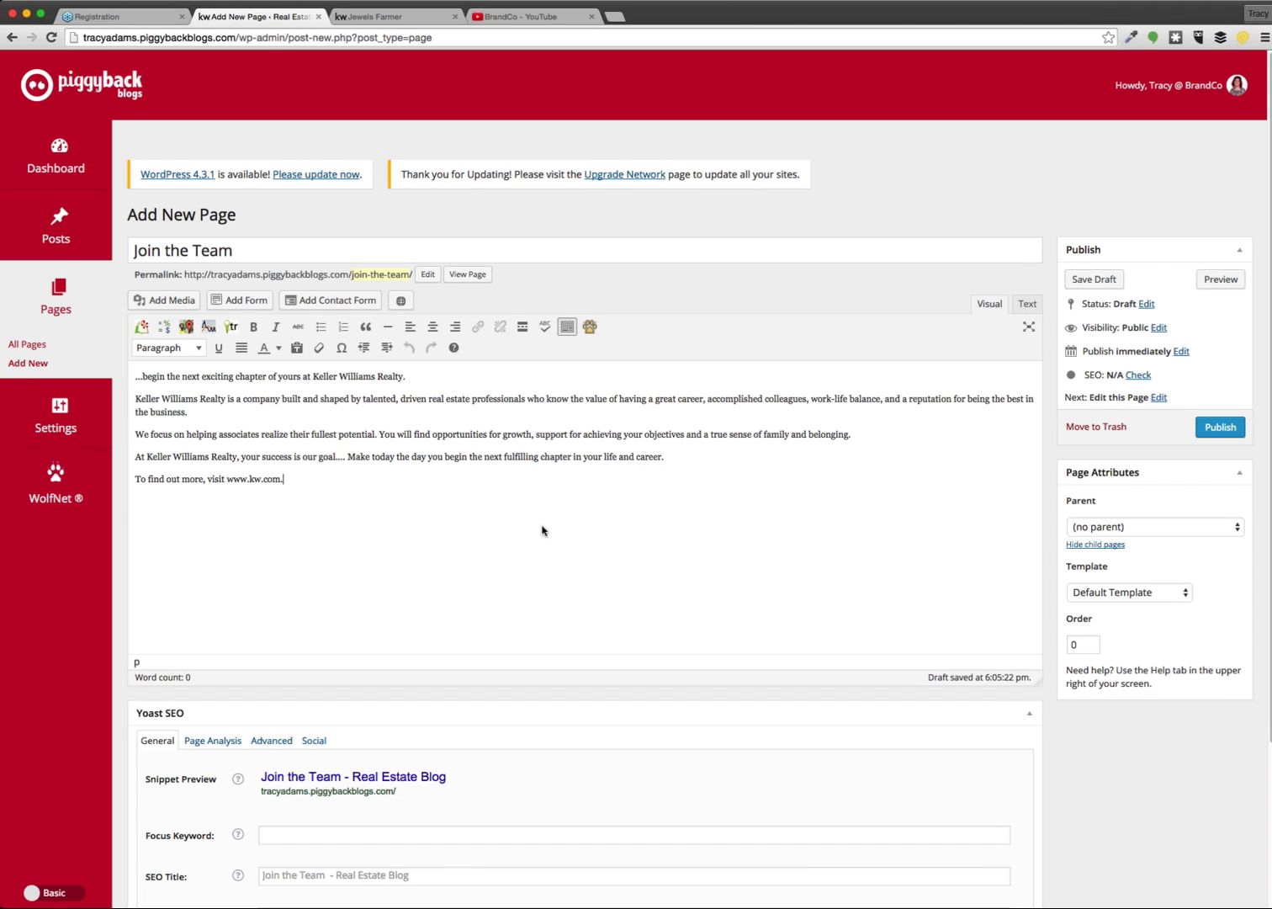
Step: Replace the whole page body with the copied careers text pasted directly into the visual editor with its original formatting
{"action": "left_click_drag", "start_coordinate": [284, 478], "coordinate": [214, 478]}
{"action": "left_click", "coordinate": [250, 478]}
{"action": "left_click_drag", "start_coordinate": [291, 480], "coordinate": [299, 370]}
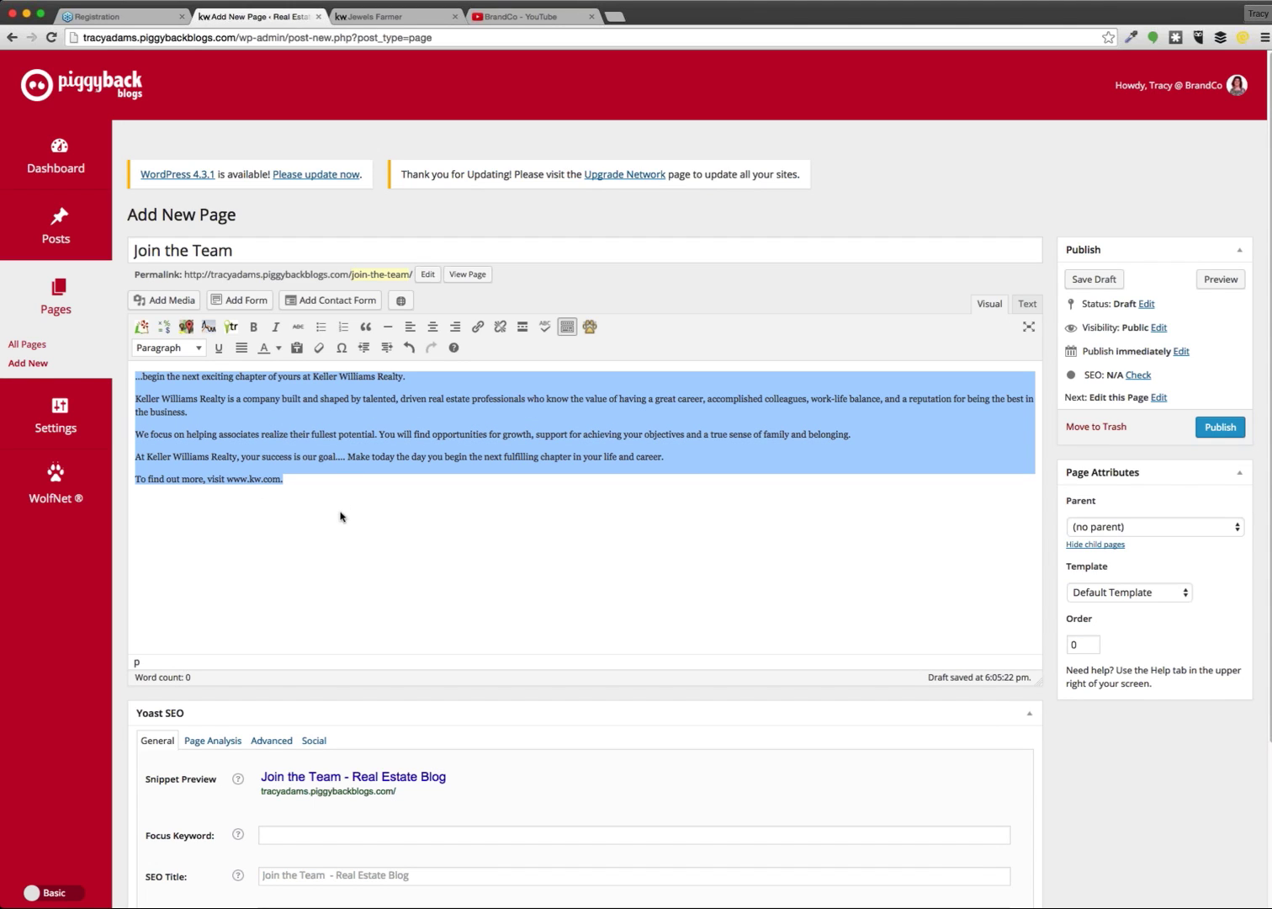
{"action": "key", "text": "ctrl+v"}
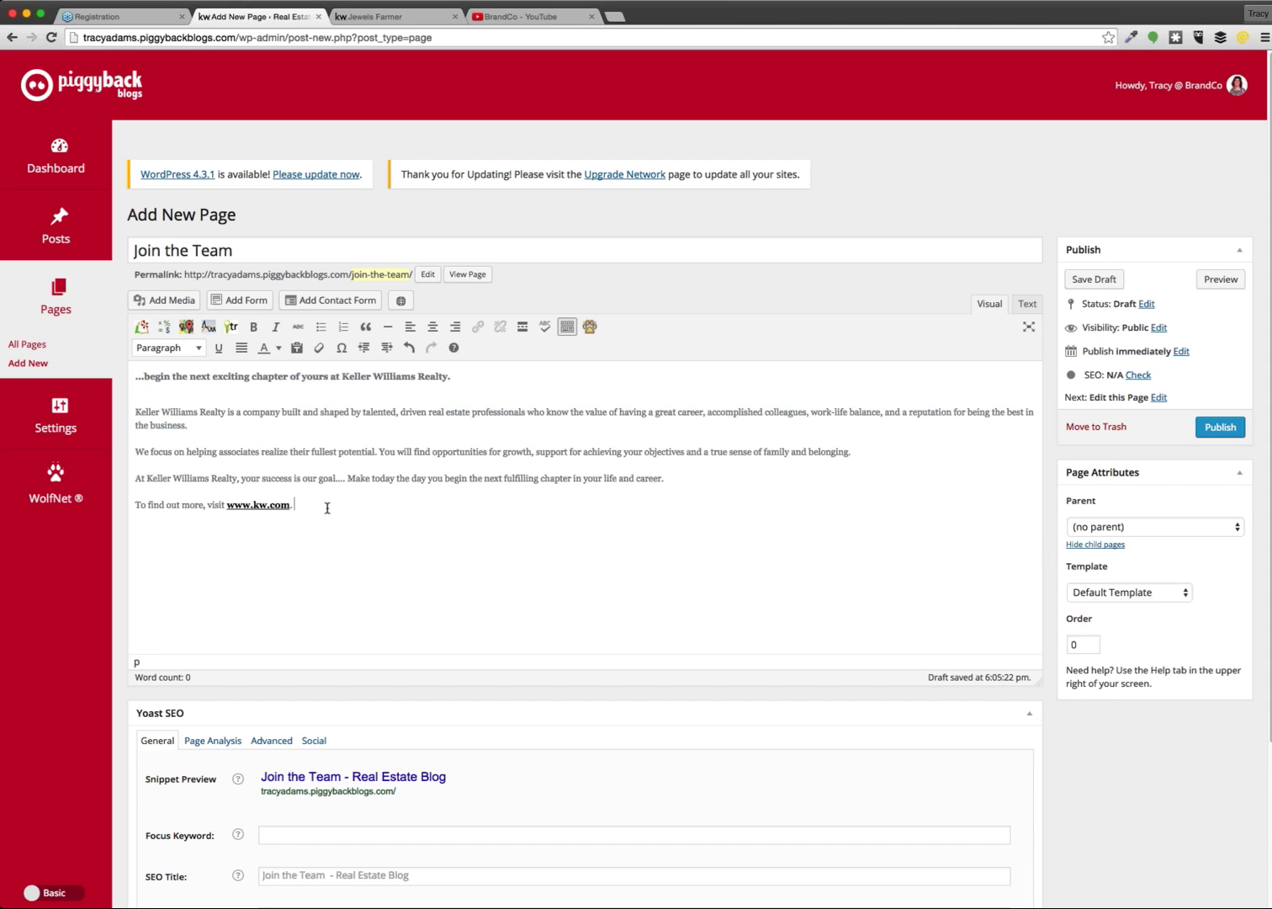
Step: Overwrite the body's formatted HTML with the plain careers text in the text editor and return to the visual editor
{"action": "left_click", "coordinate": [1026, 307]}
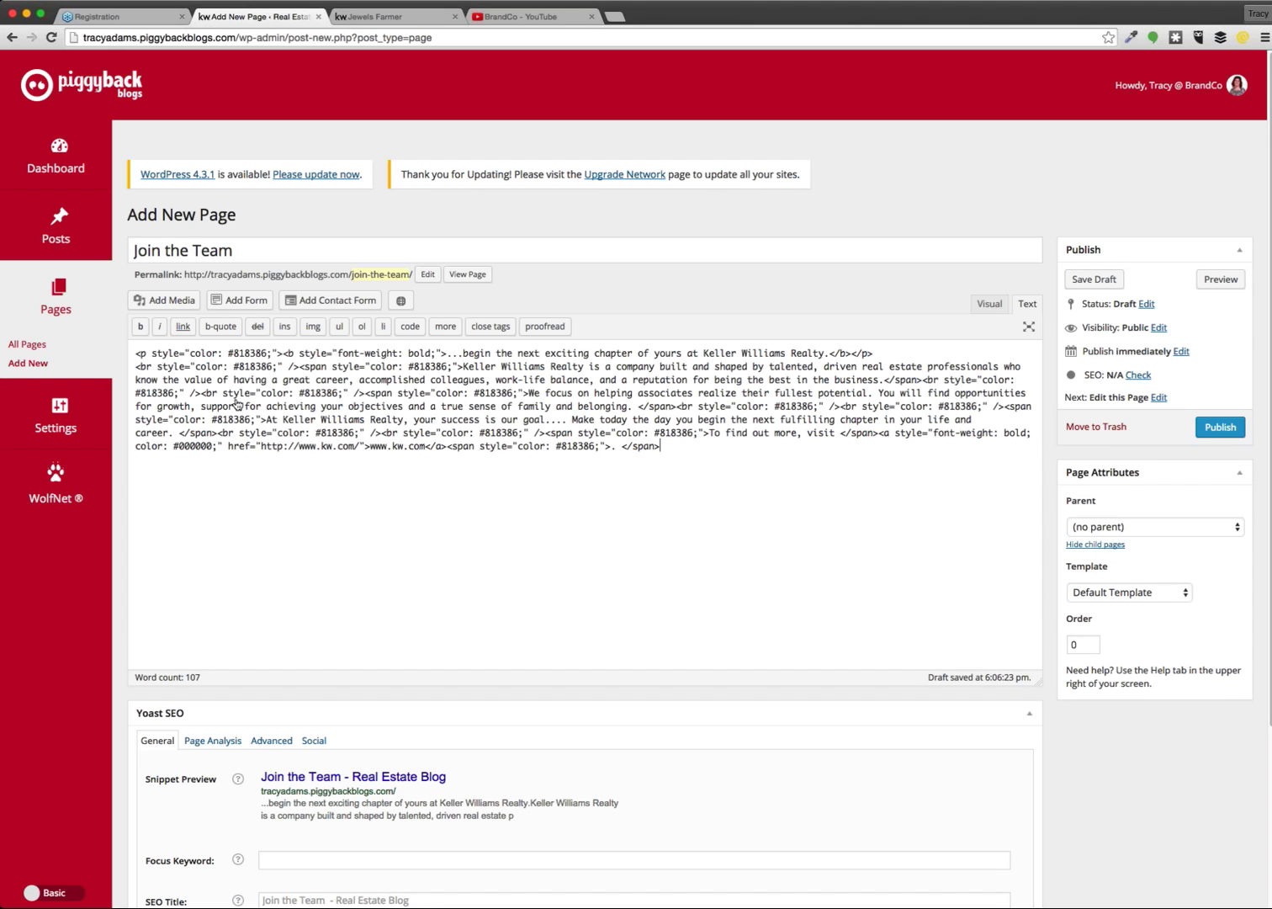
{"action": "key", "text": "super+a"}
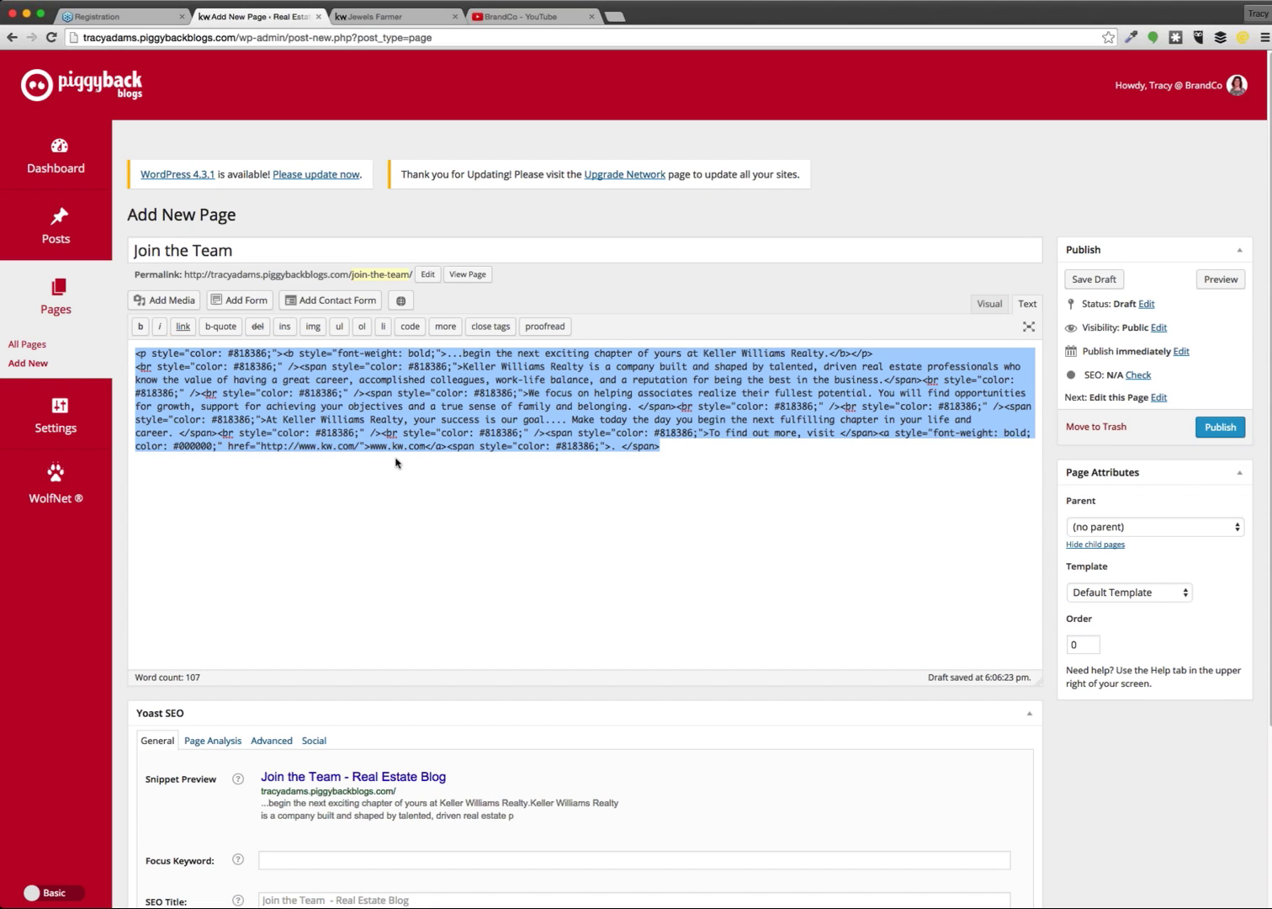
{"action": "key", "text": "super+v"}
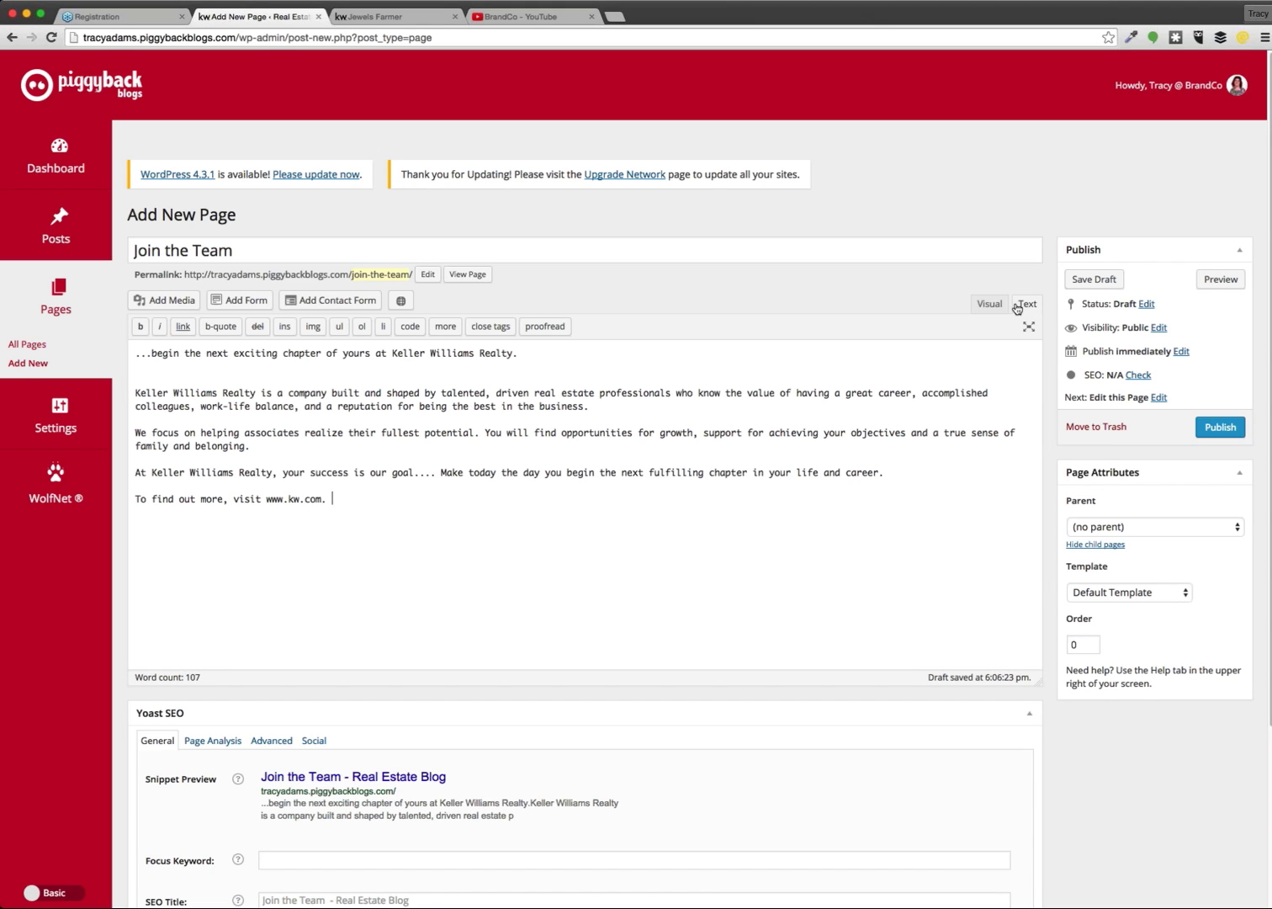
{"action": "left_click", "coordinate": [989, 303]}
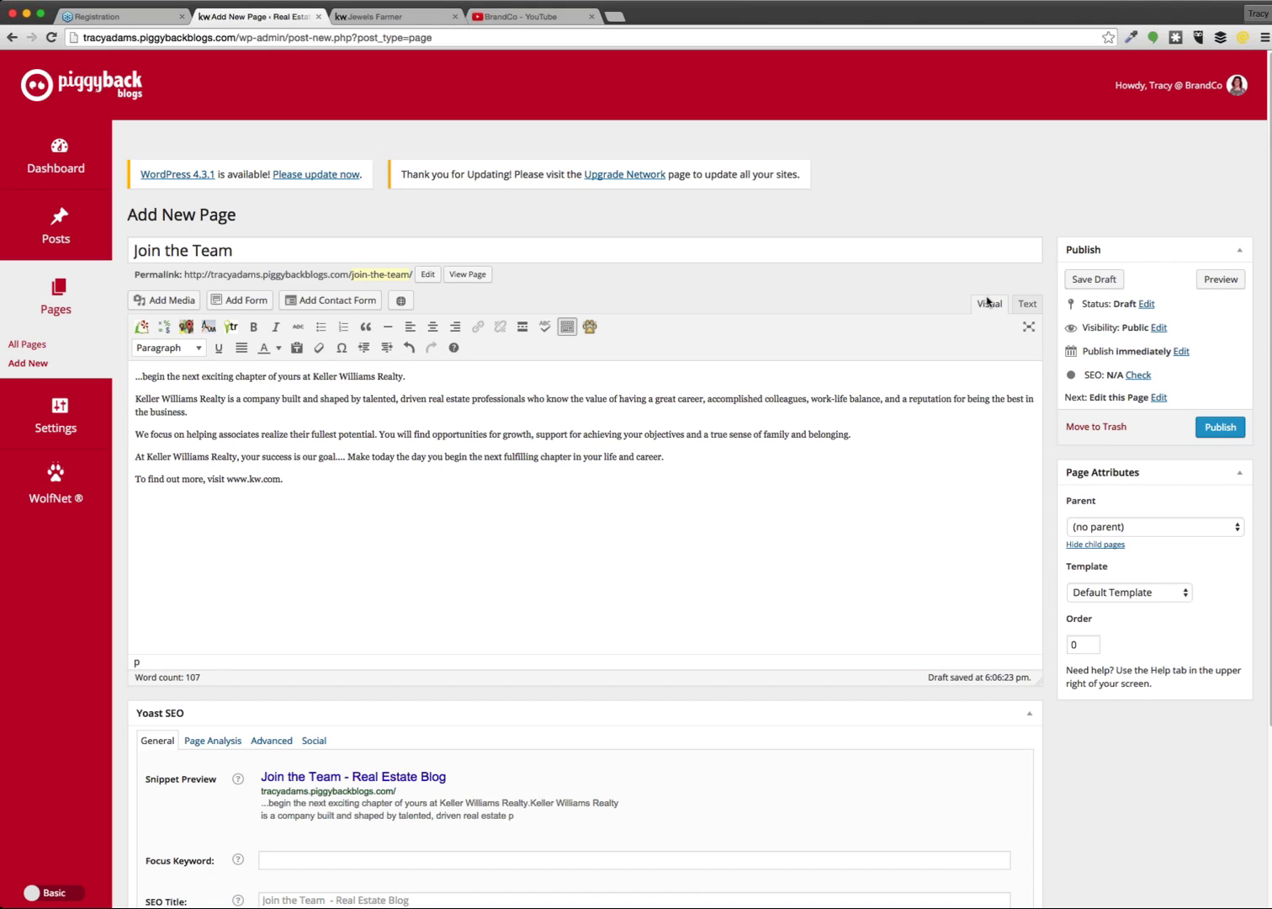
Step: Insert the Quick Contact Gravity Form after the last line of the page body, with form title and description displayed
{"action": "key", "text": "super+a"}
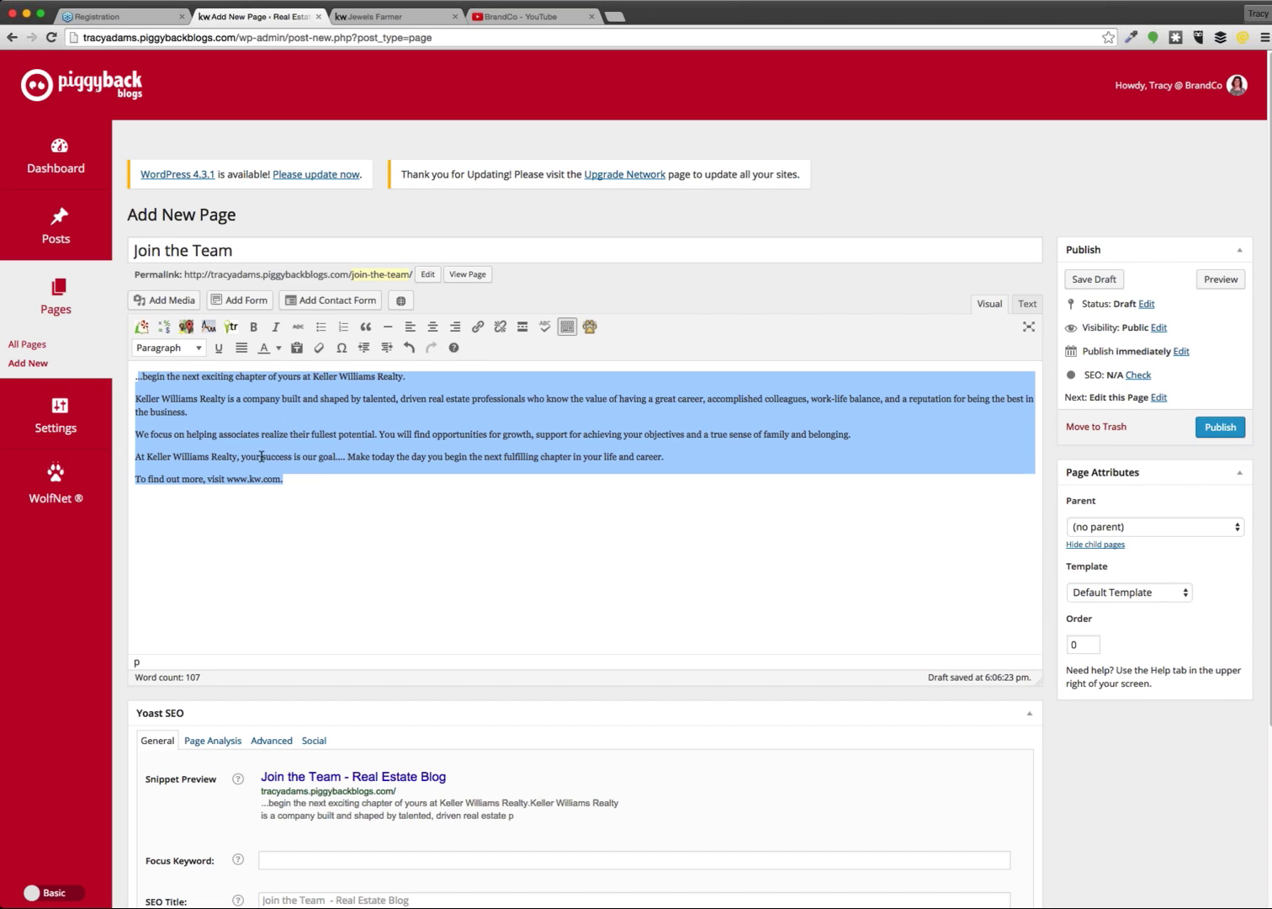
{"action": "left_click", "coordinate": [329, 481]}
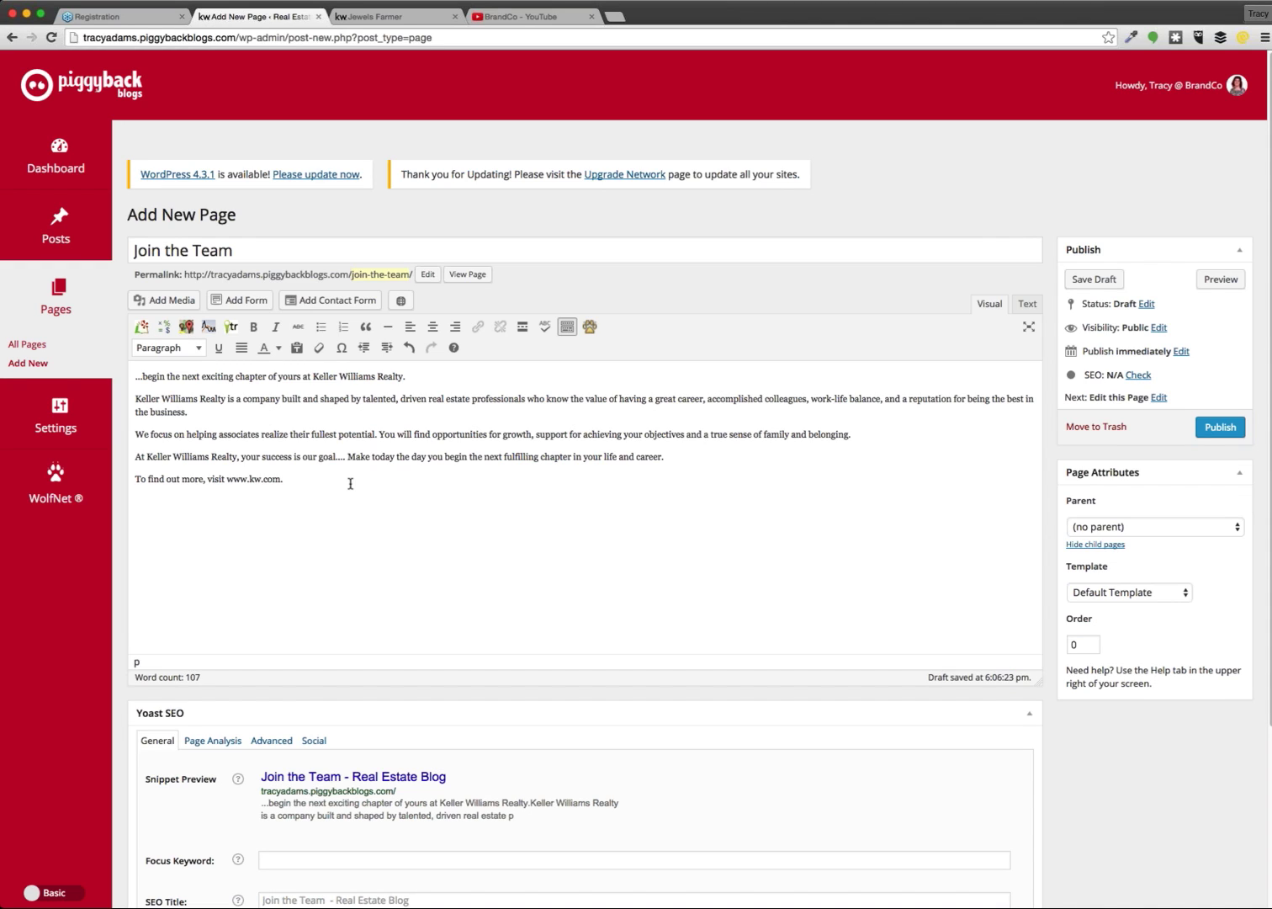
{"action": "left_click", "coordinate": [350, 485]}
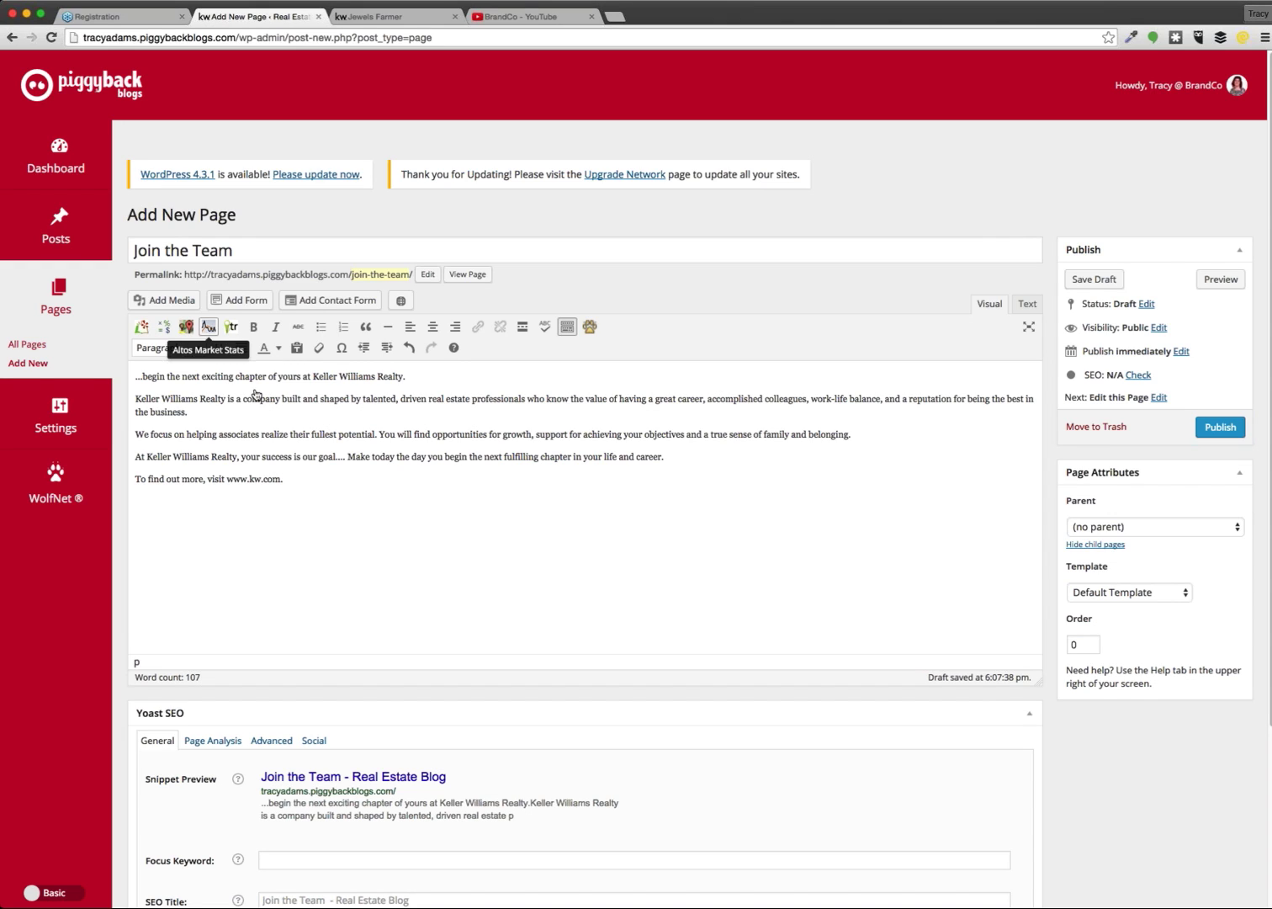
{"action": "left_click", "coordinate": [241, 300]}
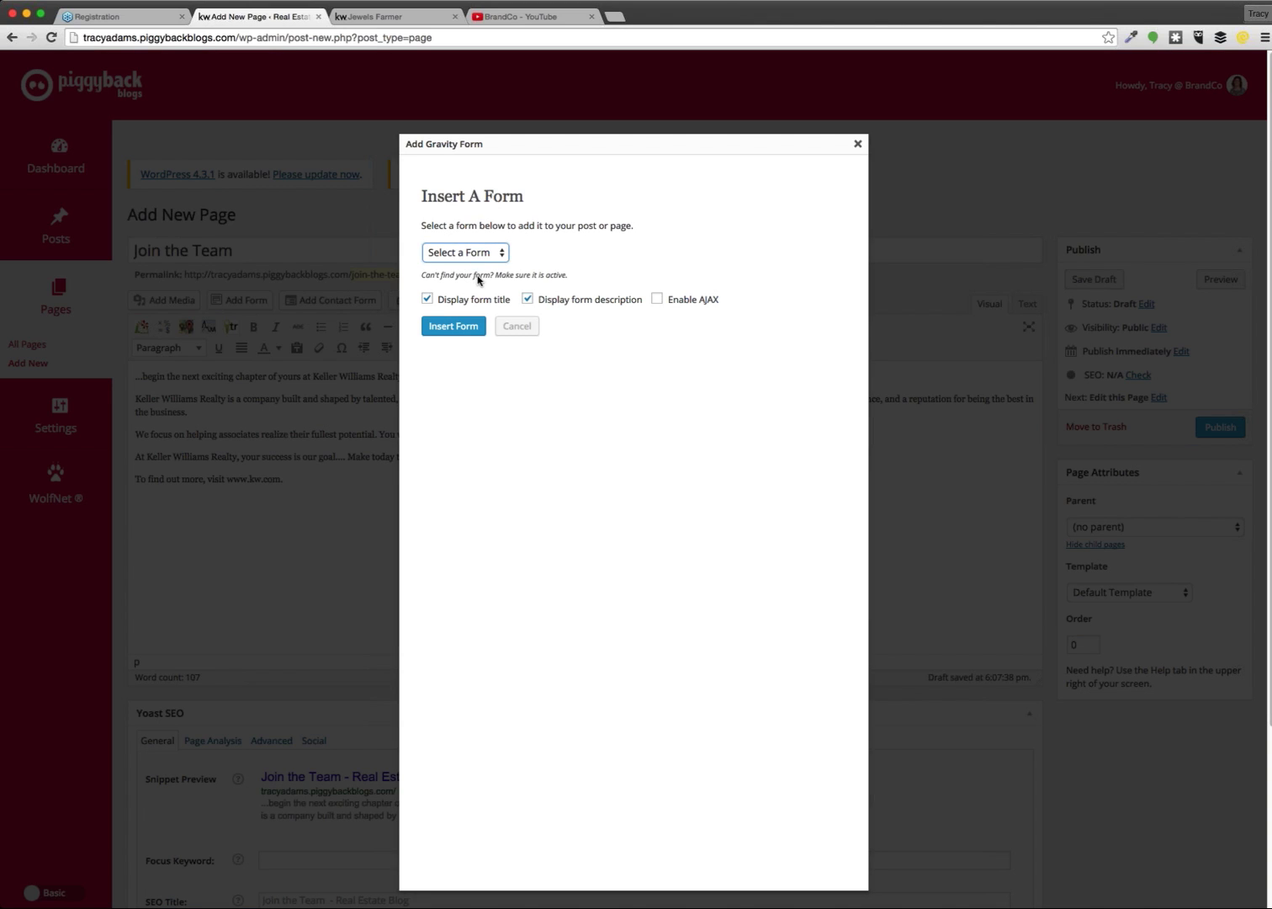
{"action": "left_click", "coordinate": [460, 334]}
{"action": "left_click", "coordinate": [460, 334]}
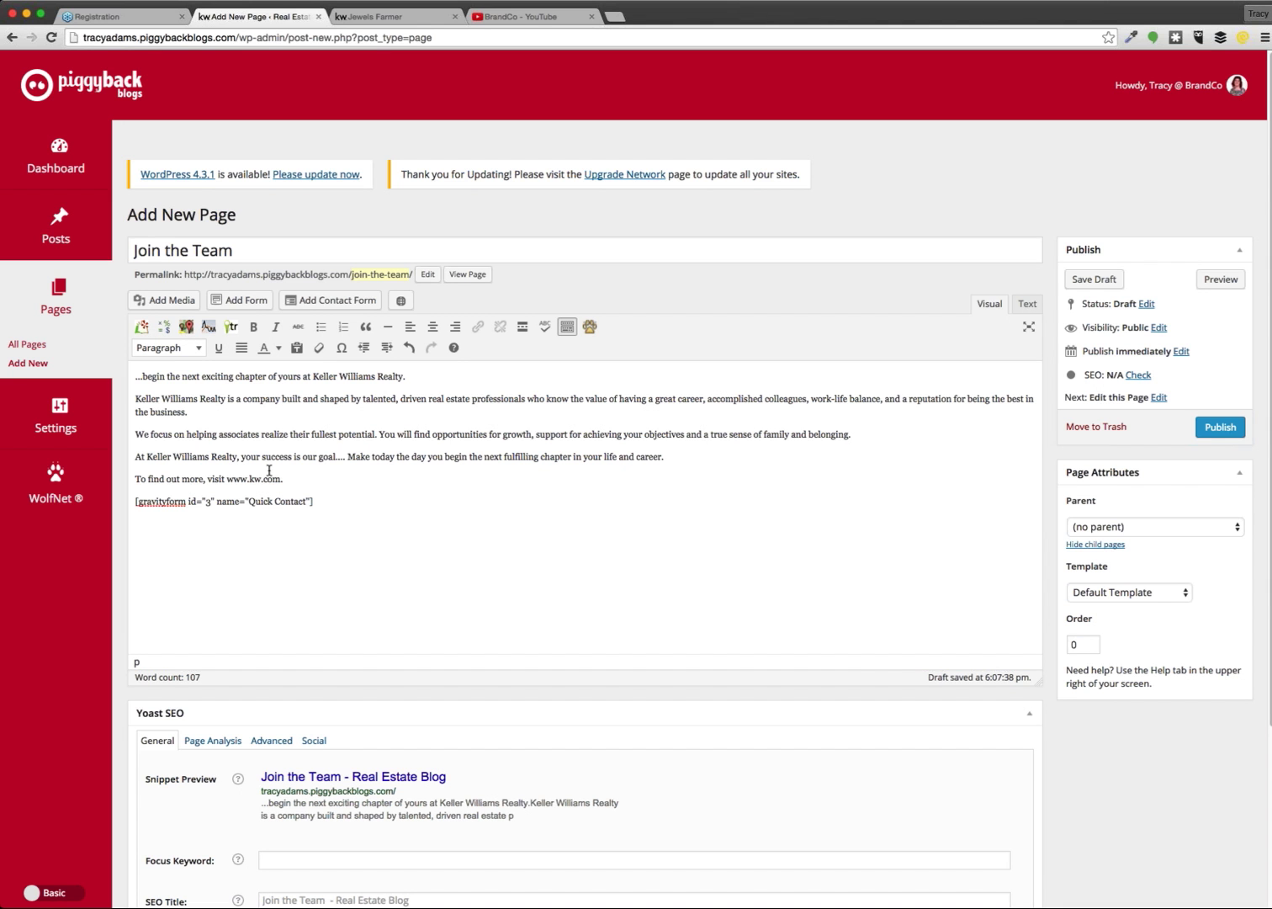
{"action": "mouse_move", "coordinate": [284, 479]}
{"action": "left_mouse_down"}
{"action": "mouse_move", "coordinate": [159, 479]}
{"action": "mouse_move", "coordinate": [280, 478]}
{"action": "left_mouse_up"}
{"action": "left_click", "coordinate": [224, 478]}
{"action": "left_click", "coordinate": [479, 329]}
{"action": "left_click", "coordinate": [591, 367]}
{"action": "type", "text": "ww"}
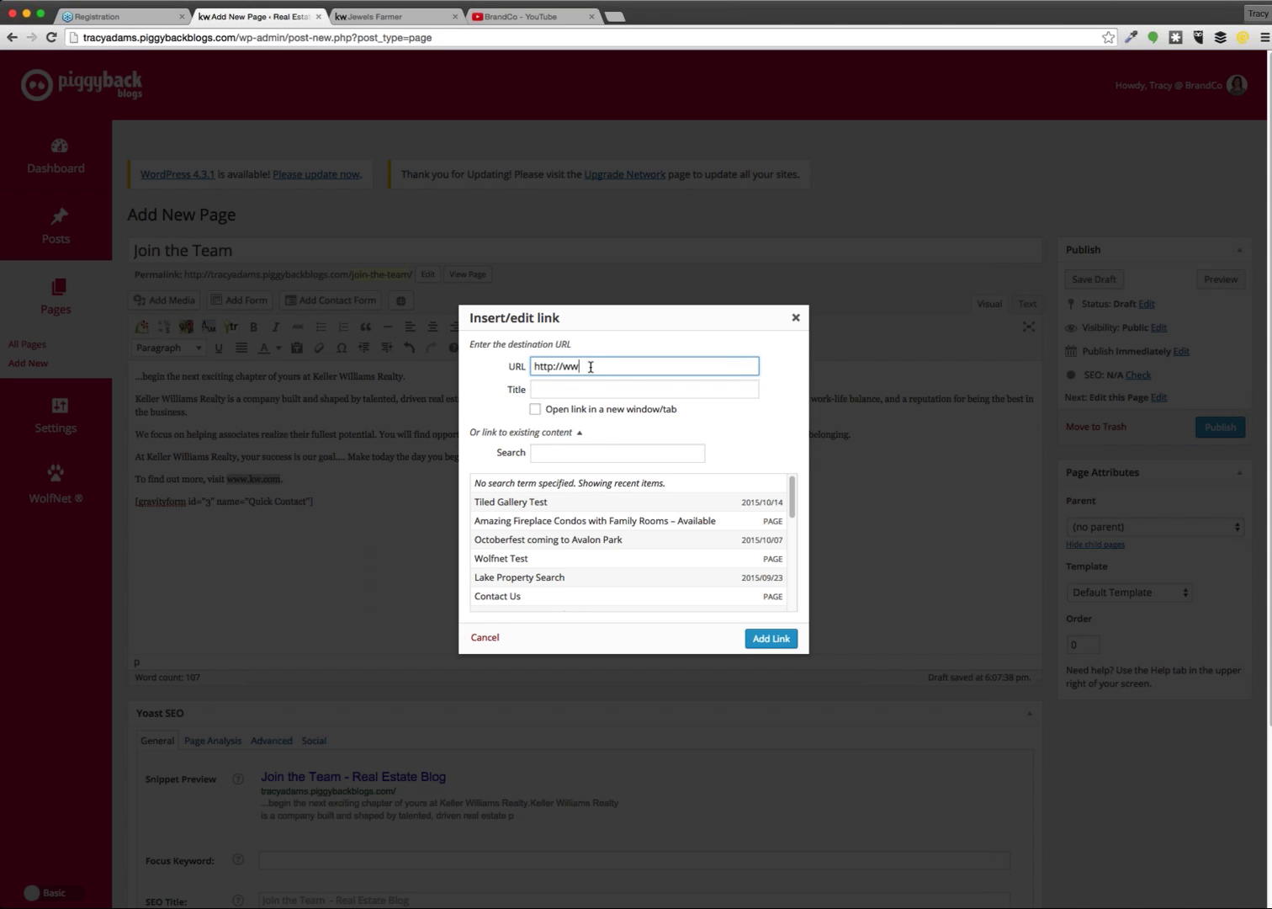
{"action": "type", "text": "w.kw.com"}
{"action": "left_click", "coordinate": [535, 409]}
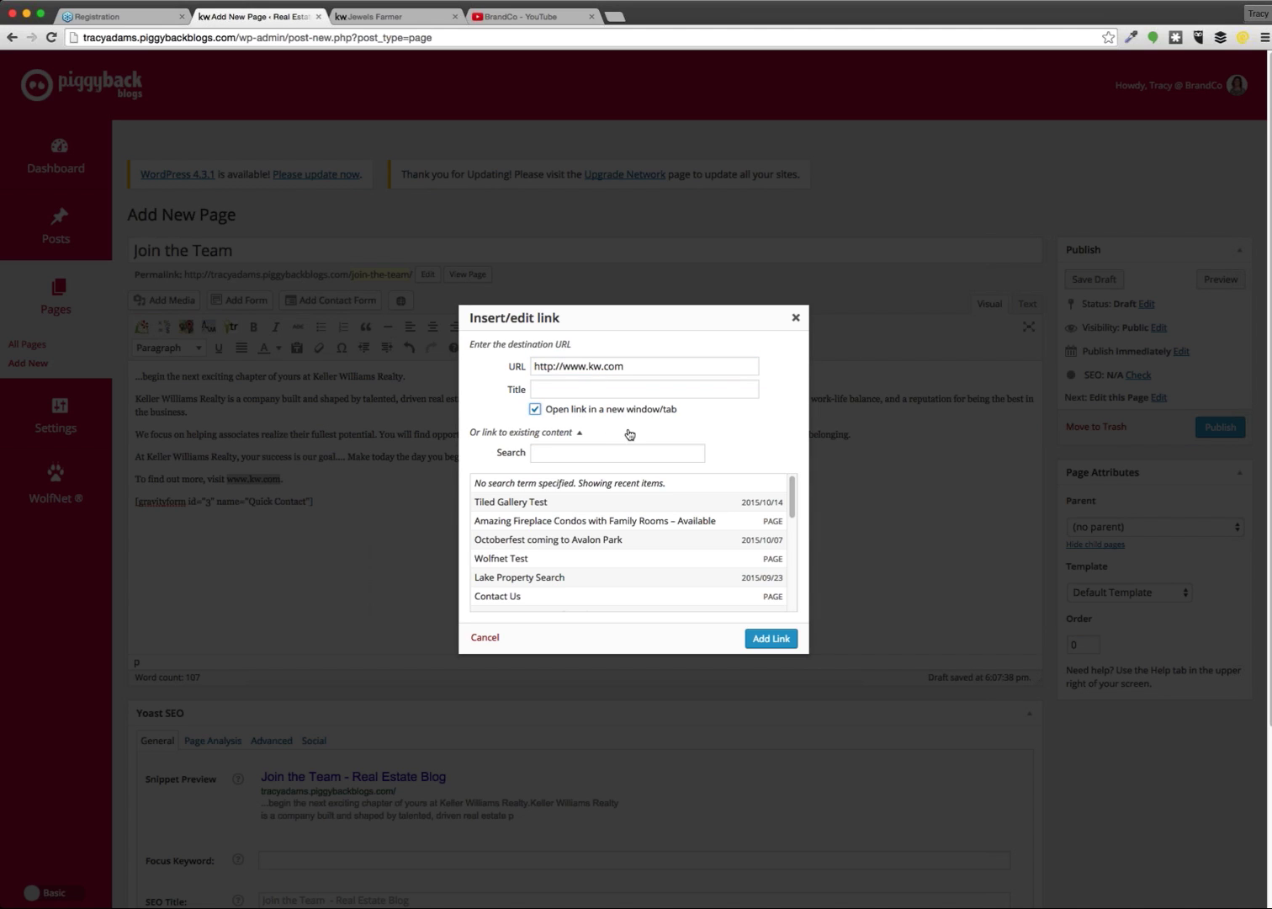
{"action": "key", "text": "Return"}
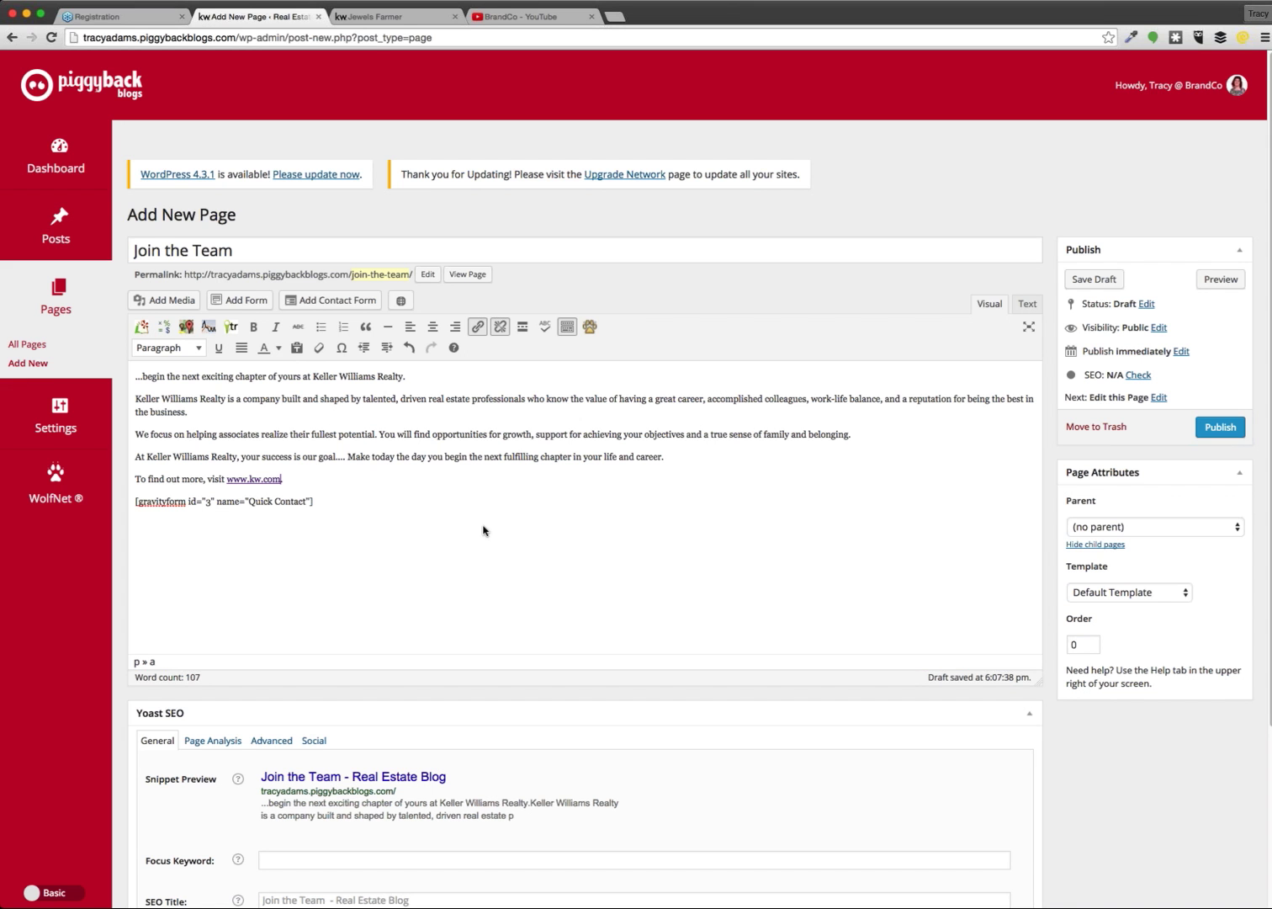
{"action": "left_click", "coordinate": [484, 530]}
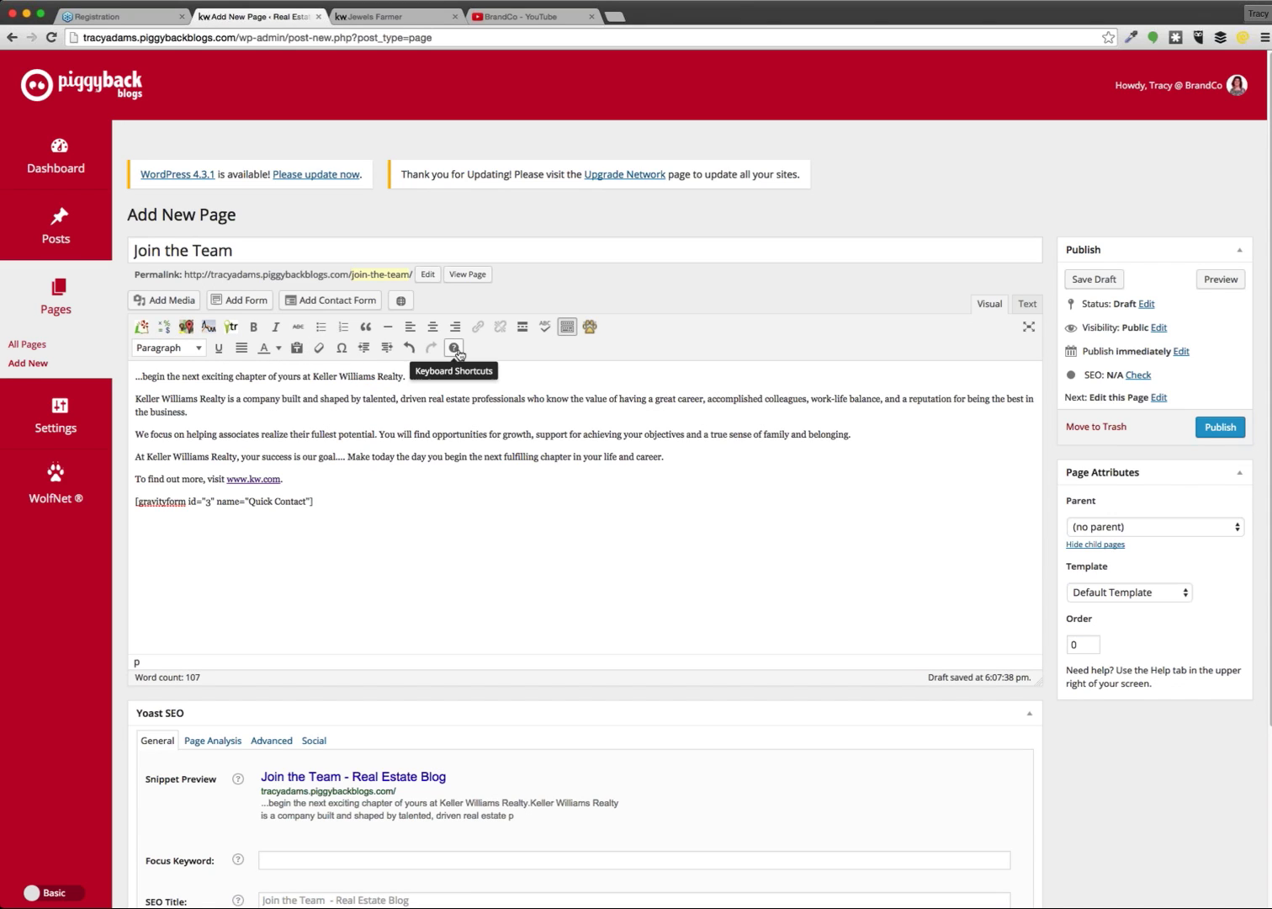
Step: Format the opening line "...begin the next exciting chapter of yours at Keller Williams Realty." as Heading 3
{"action": "left_click", "coordinate": [567, 327]}
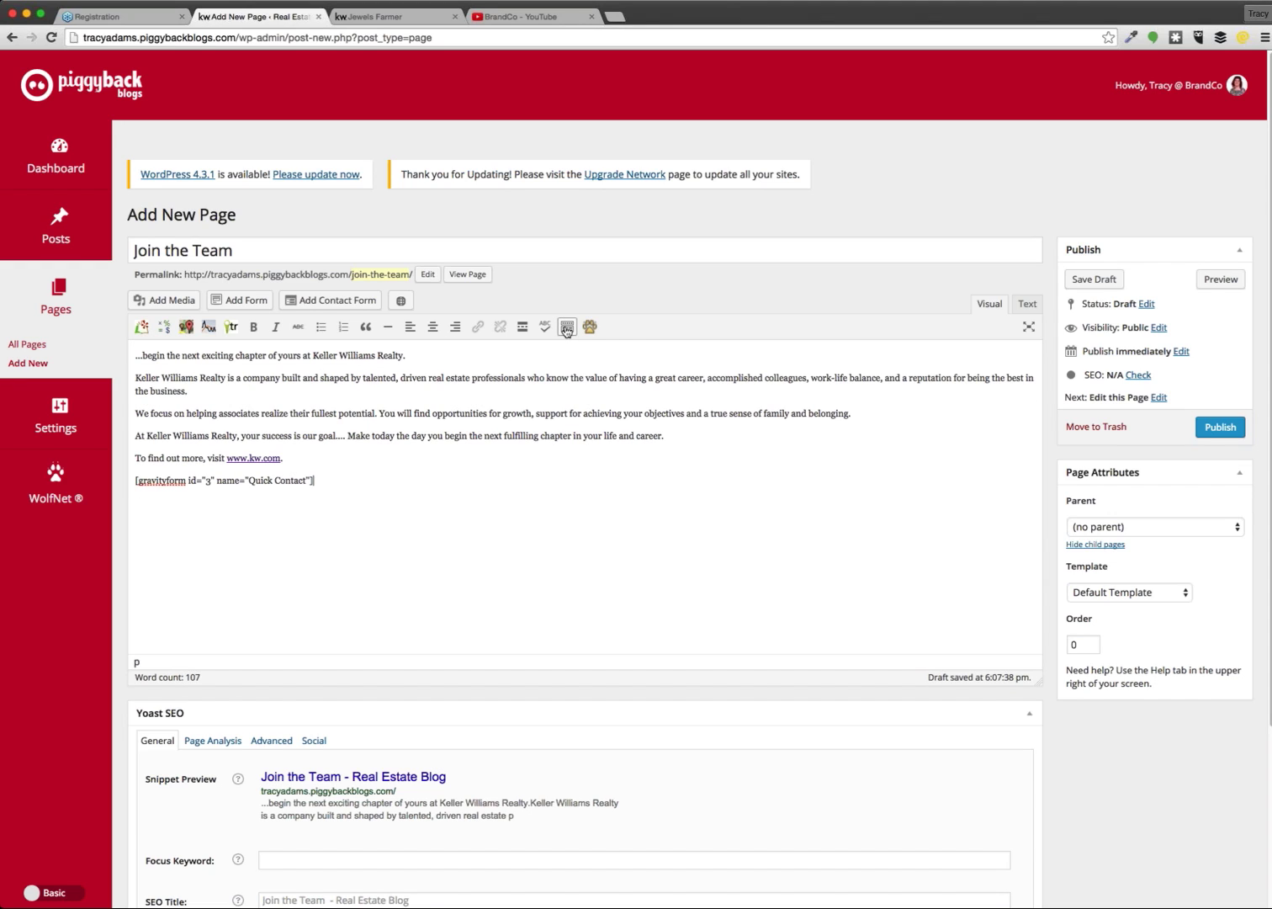
{"action": "left_click", "coordinate": [566, 329]}
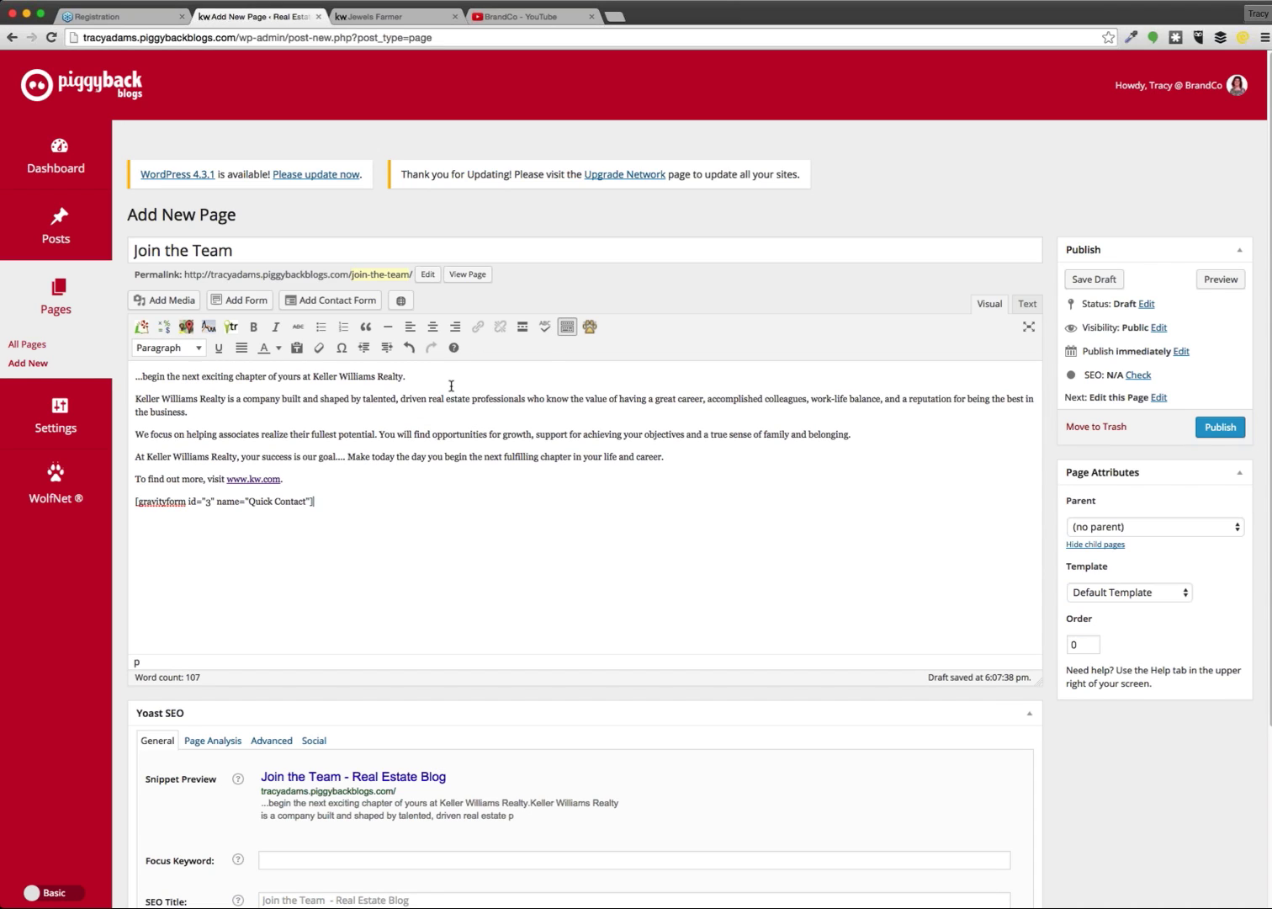
{"action": "left_click_drag", "start_coordinate": [451, 386], "coordinate": [107, 373]}
{"action": "left_click", "coordinate": [192, 349]}
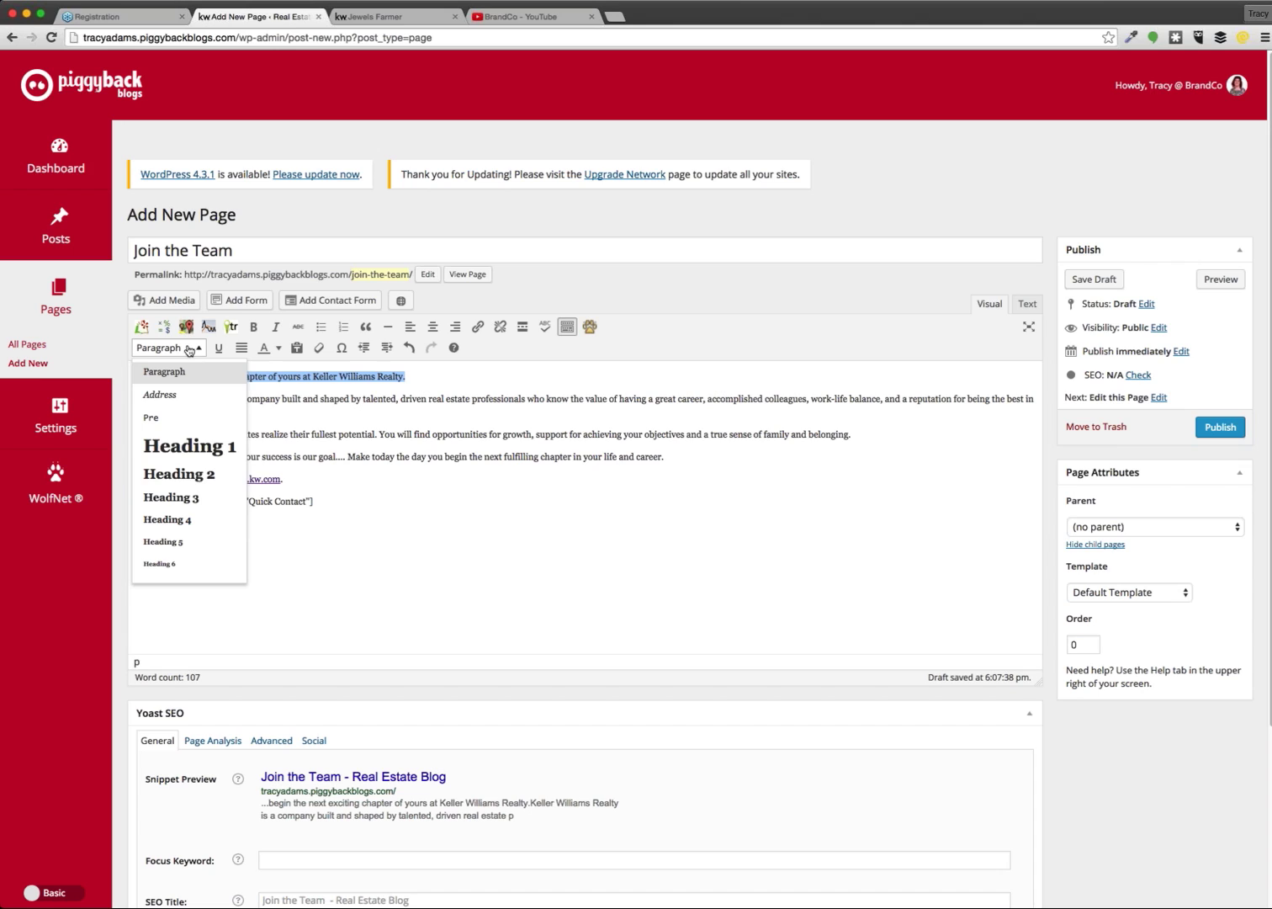
{"action": "left_click", "coordinate": [202, 497]}
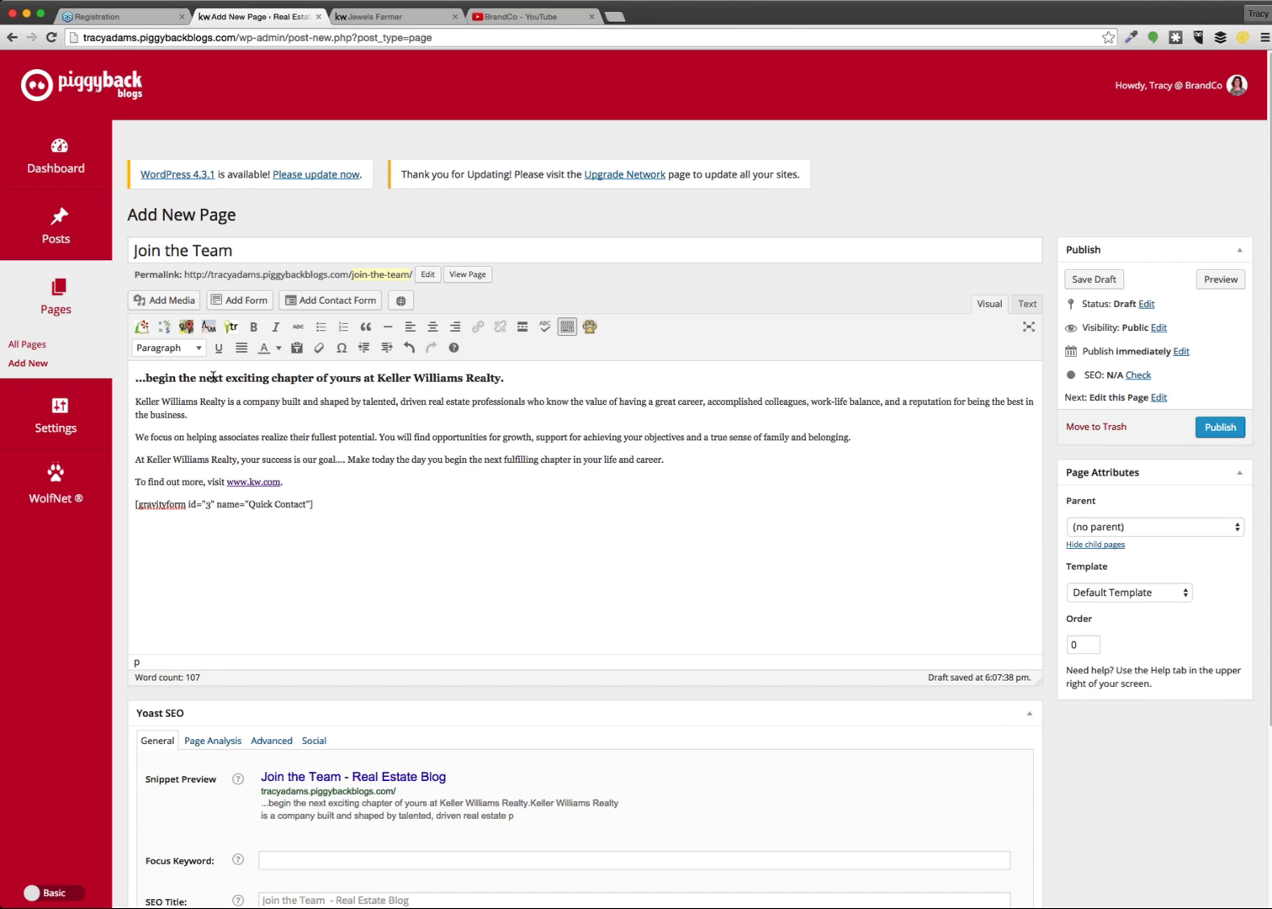
Step: Publish the Join the Team page and open the live page
{"action": "left_click_drag", "start_coordinate": [593, 460], "coordinate": [129, 403]}
{"action": "left_click", "coordinate": [129, 403]}
{"action": "left_click", "coordinate": [1212, 431]}
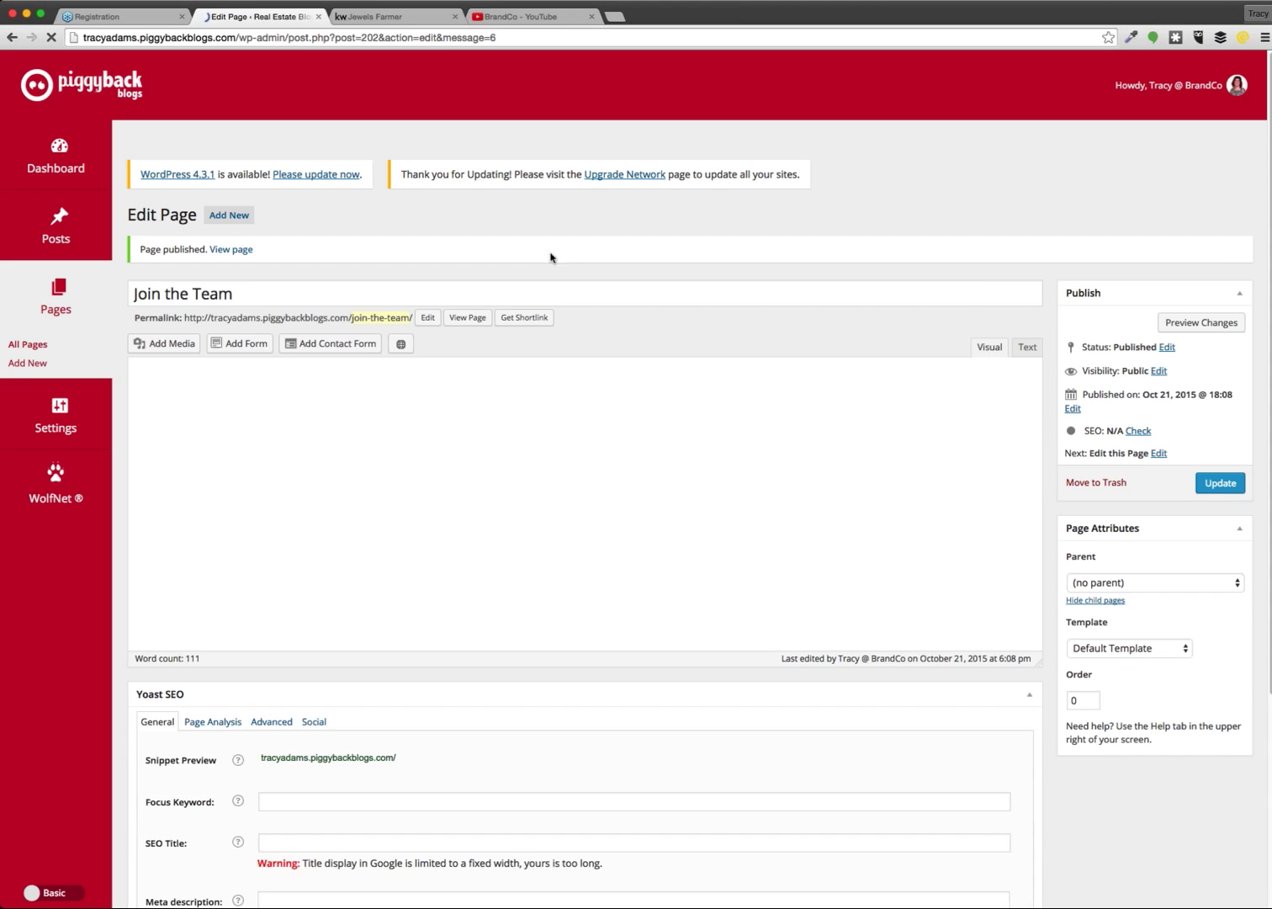
{"action": "left_click", "coordinate": [474, 320]}
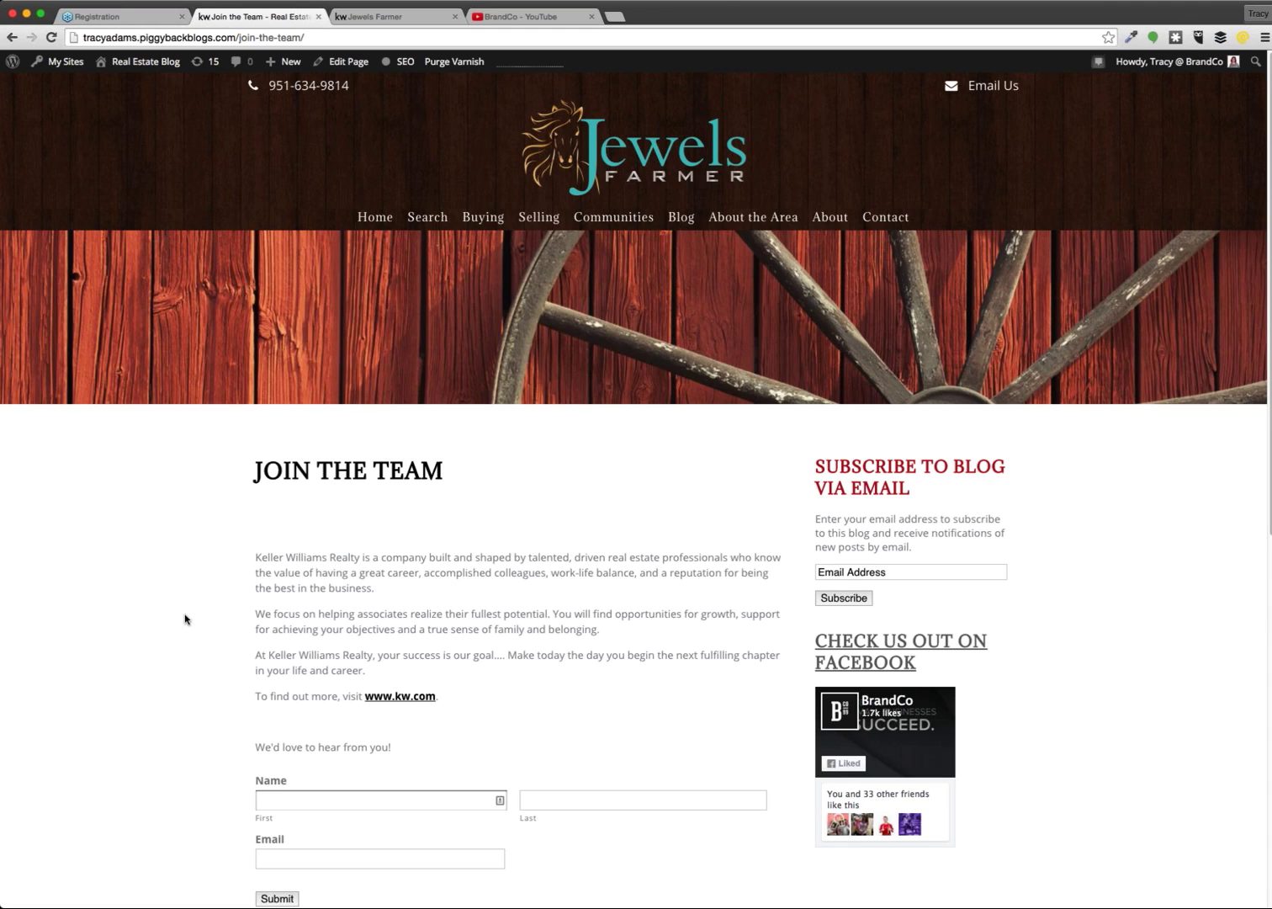
{"action": "scroll", "coordinate": [184, 616], "scroll_direction": "down", "scroll_amount": 3}
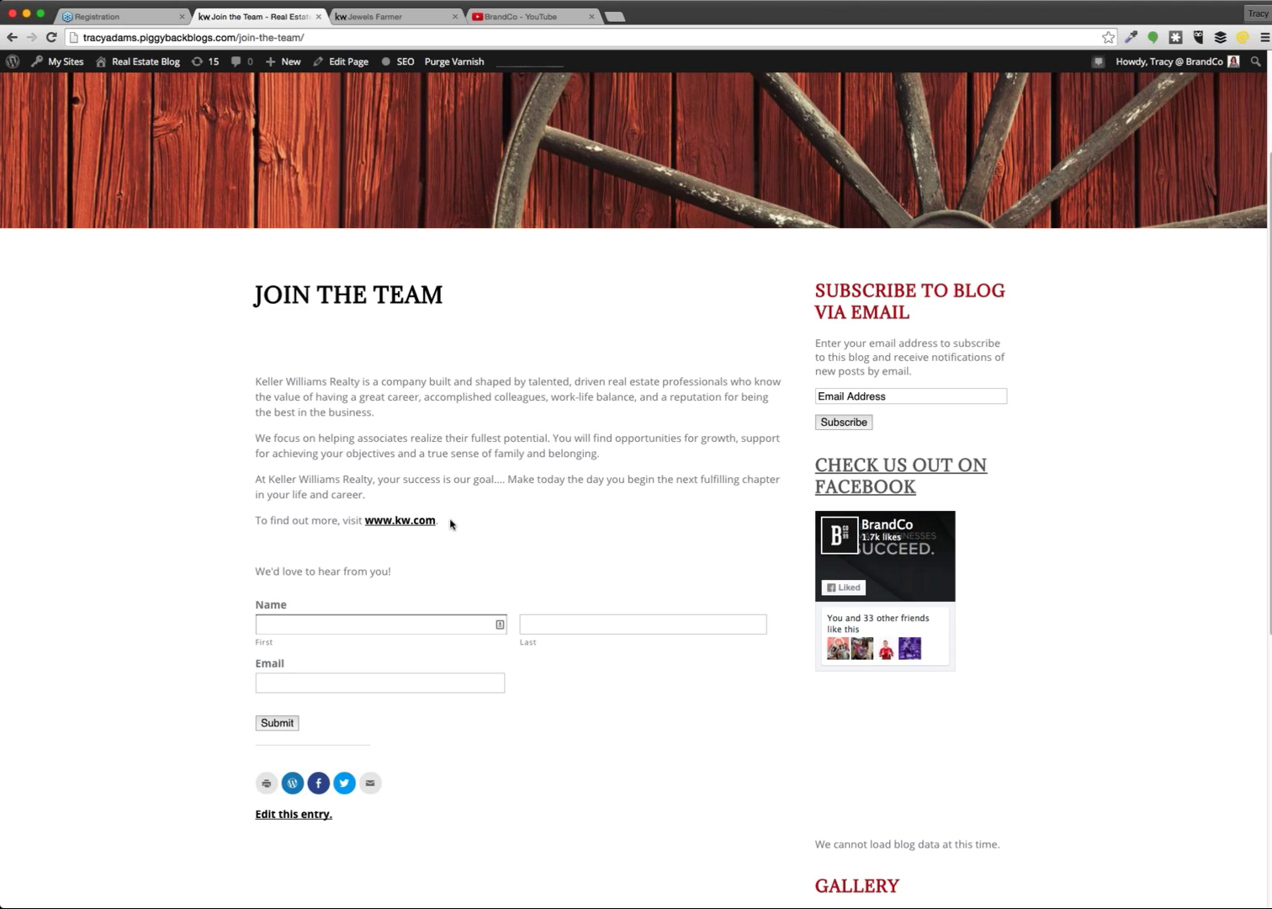
{"action": "left_click_drag", "start_coordinate": [454, 522], "coordinate": [256, 376]}
{"action": "left_click", "coordinate": [579, 565]}
{"action": "left_click_drag", "start_coordinate": [437, 520], "coordinate": [425, 520]}
{"action": "left_click_drag", "start_coordinate": [262, 425], "coordinate": [256, 376]}
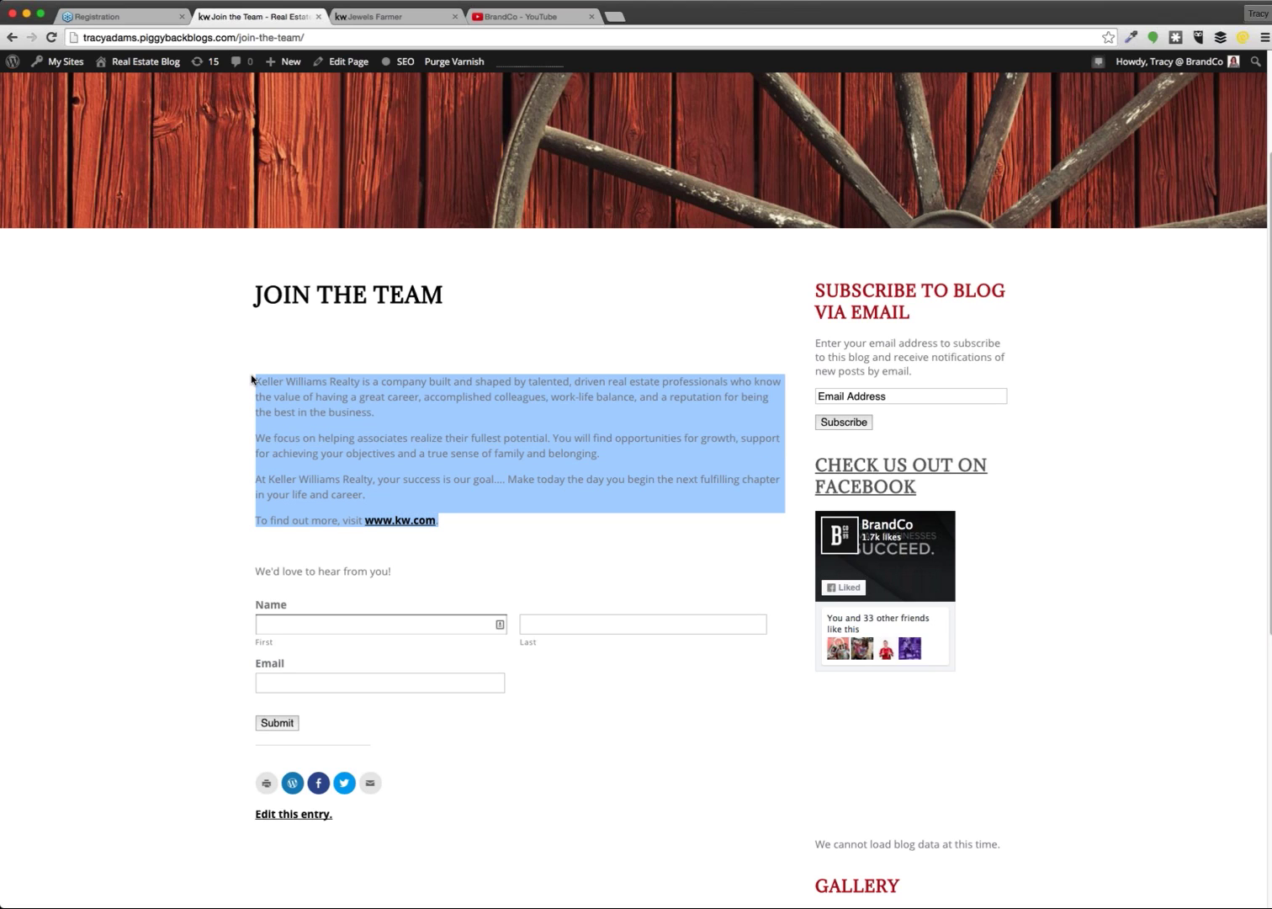
{"action": "left_click", "coordinate": [531, 570]}
{"action": "left_click_drag", "start_coordinate": [454, 519], "coordinate": [256, 376]}
{"action": "left_click", "coordinate": [531, 585]}
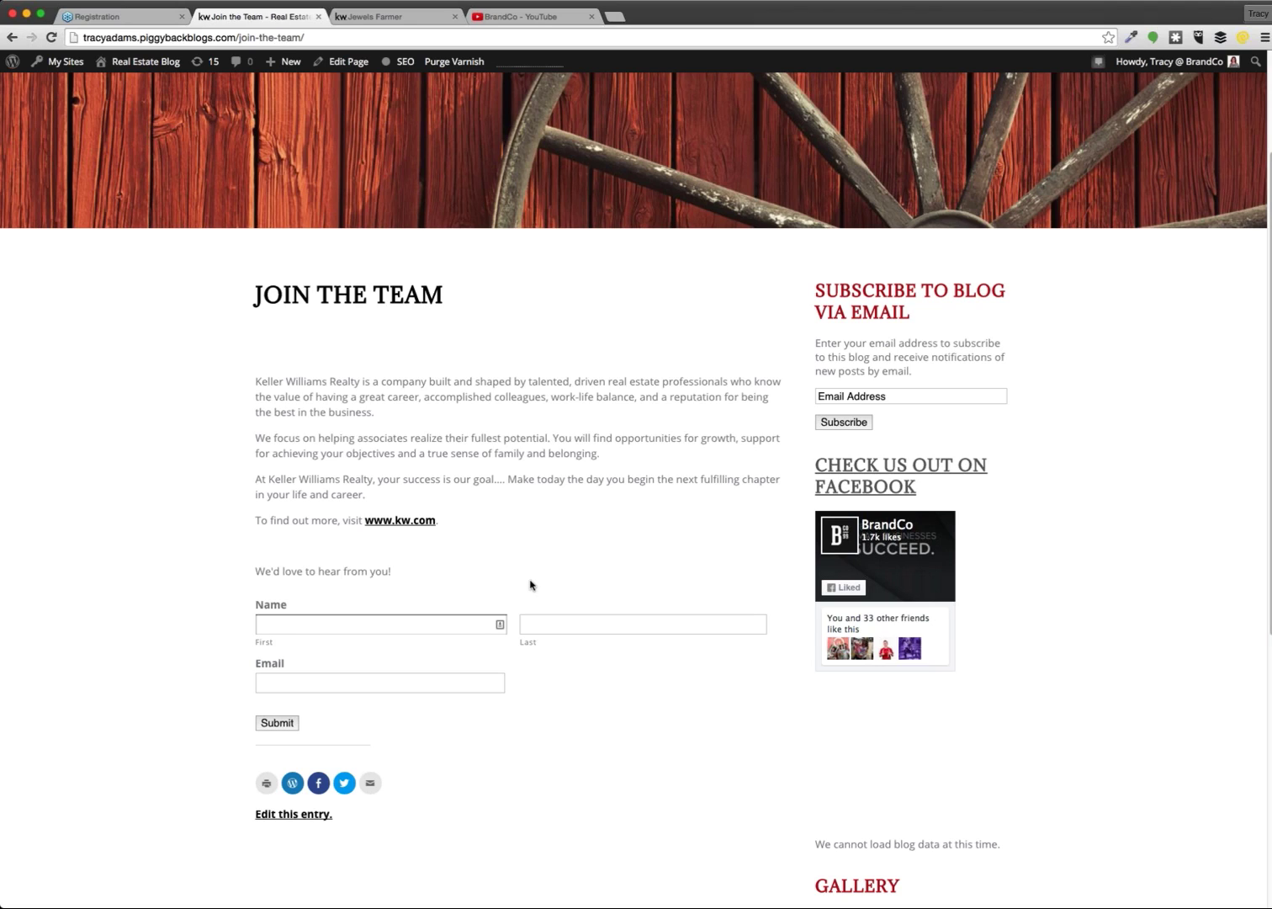
{"action": "scroll", "coordinate": [710, 611], "scroll_direction": "down", "scroll_amount": 3}
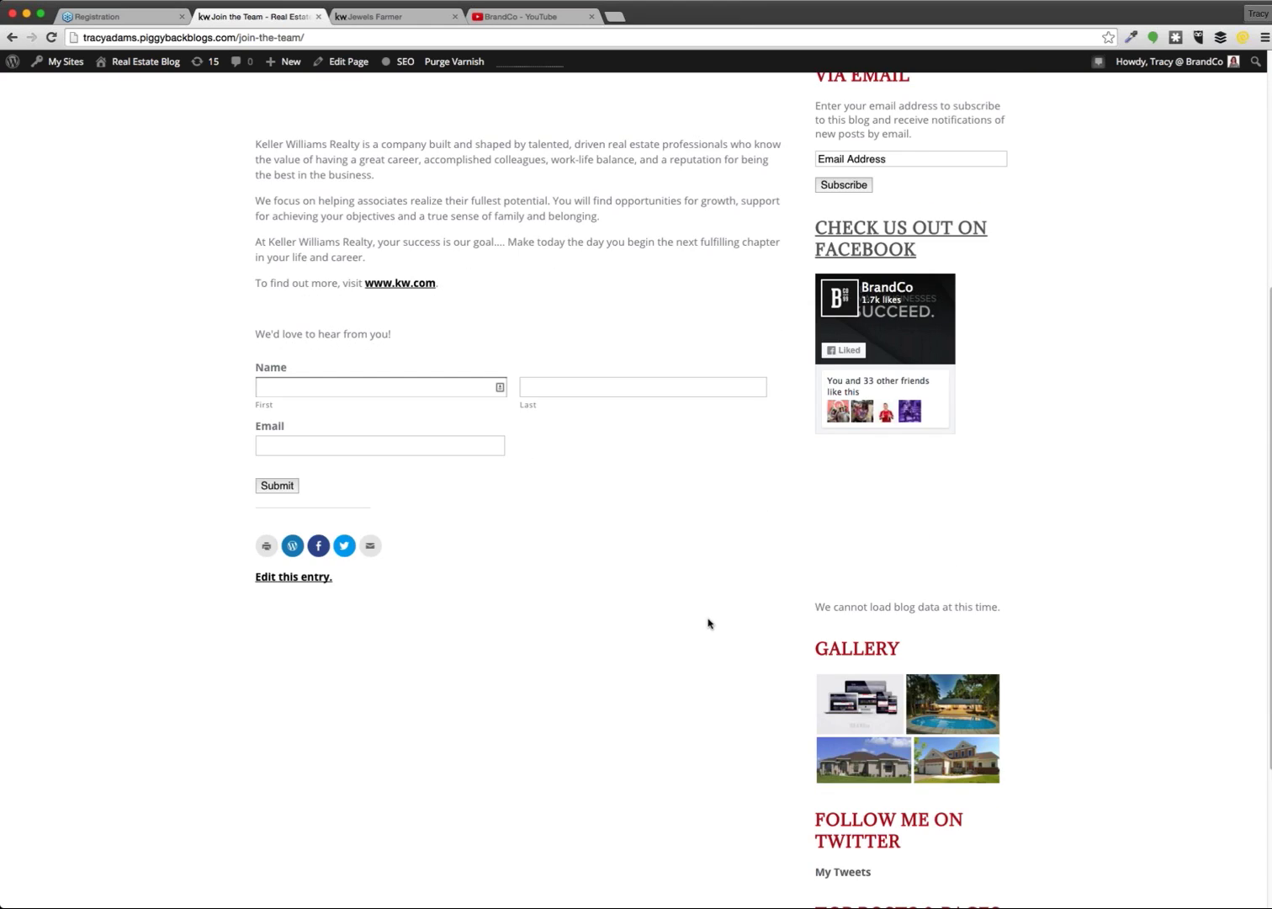
{"action": "scroll", "coordinate": [653, 616], "scroll_direction": "up", "scroll_amount": 5}
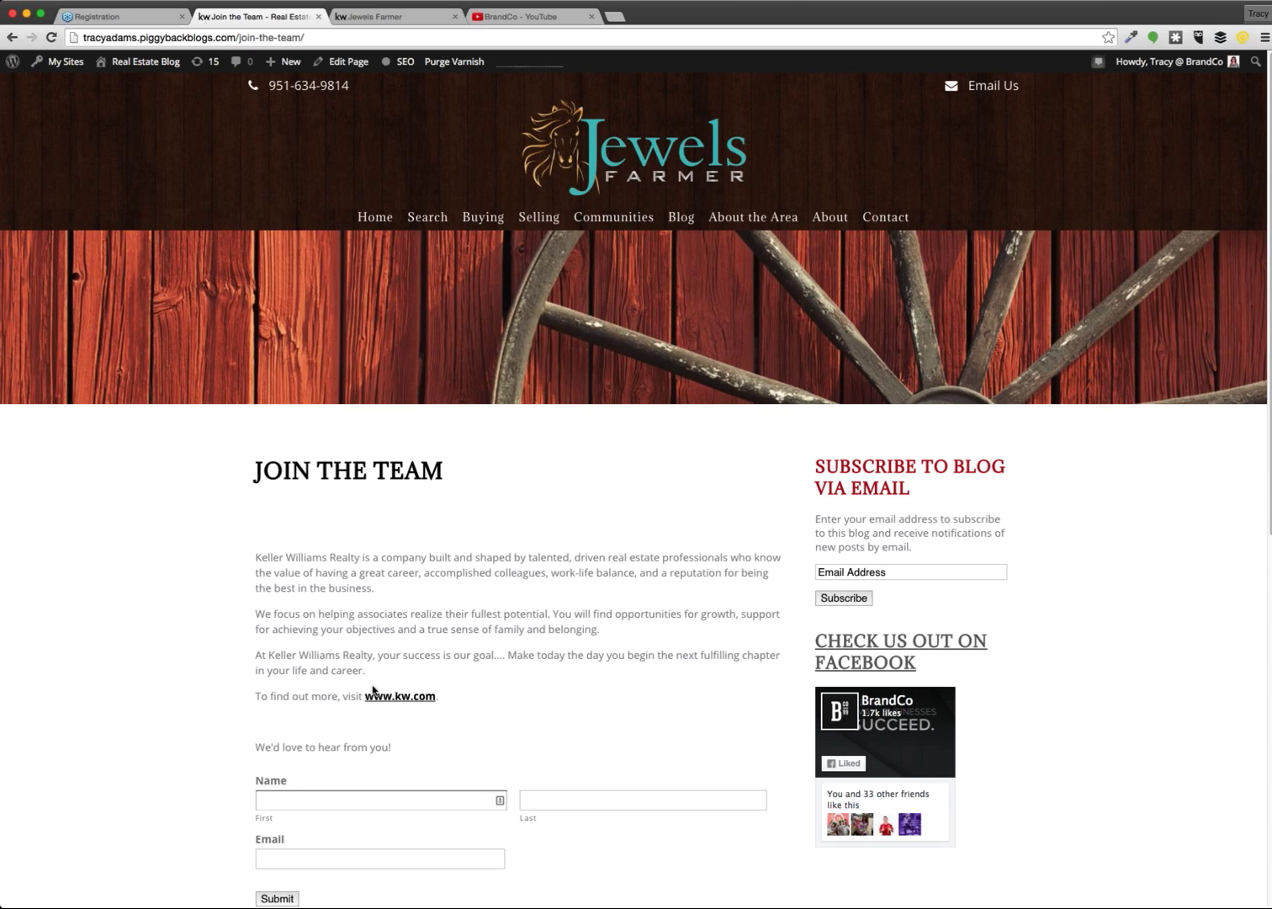
{"action": "left_click_drag", "start_coordinate": [485, 700], "coordinate": [221, 553]}
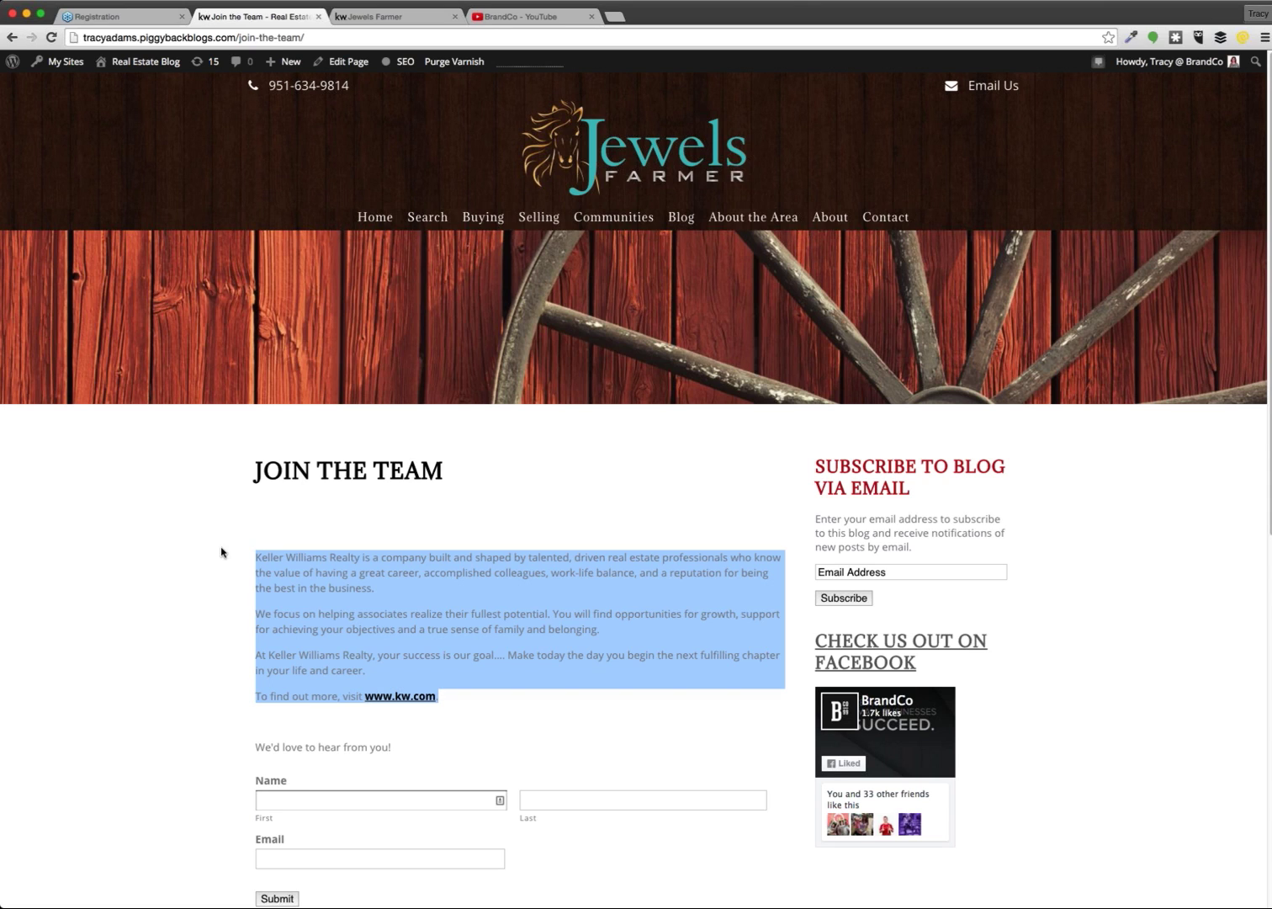
{"action": "left_click", "coordinate": [599, 718]}
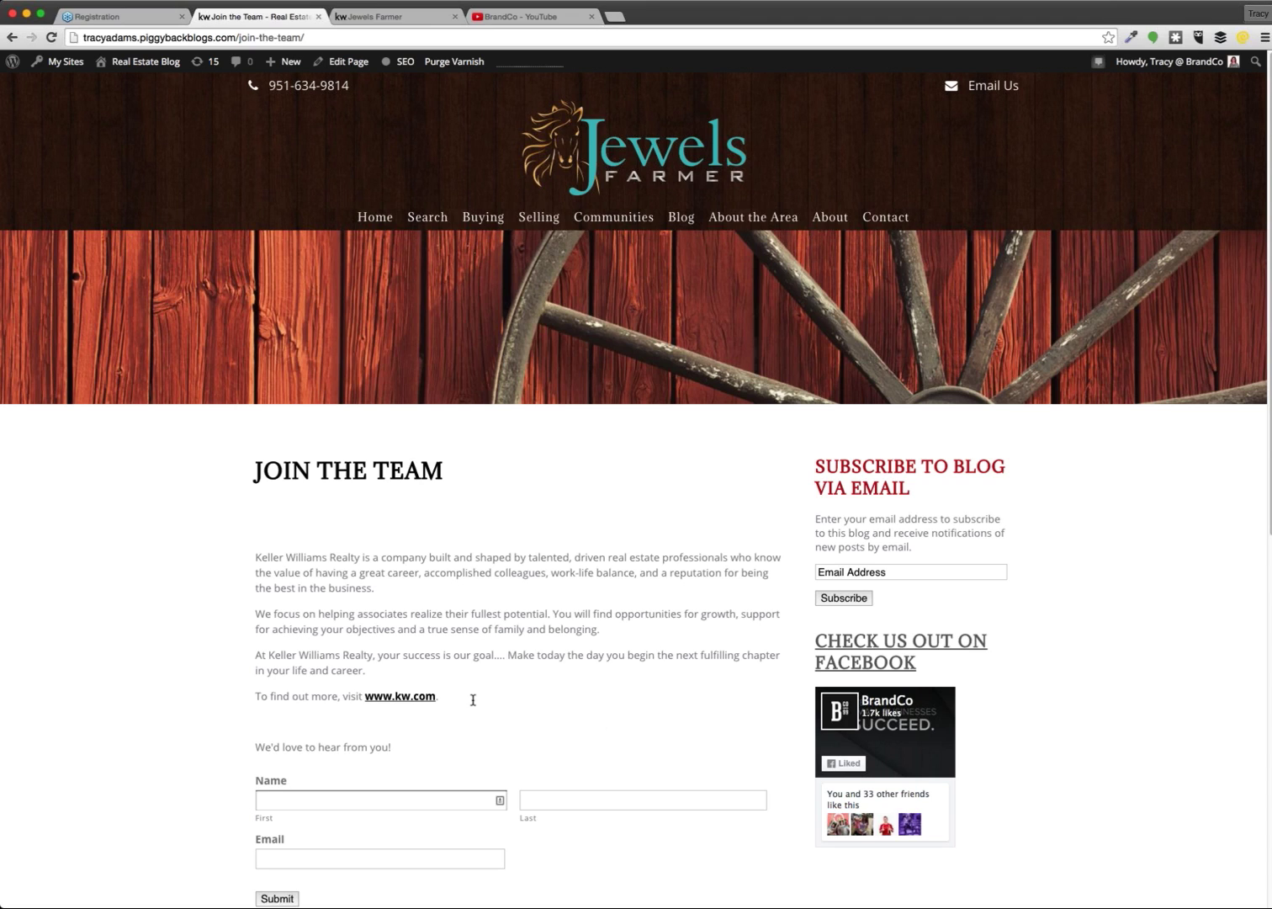
{"action": "left_click_drag", "start_coordinate": [473, 699], "coordinate": [255, 554]}
{"action": "left_click", "coordinate": [568, 741]}
Step: Switch to the realtor website's original careers page and examine its text, site navigation and web address
{"action": "key", "text": "ctrl+Tab"}
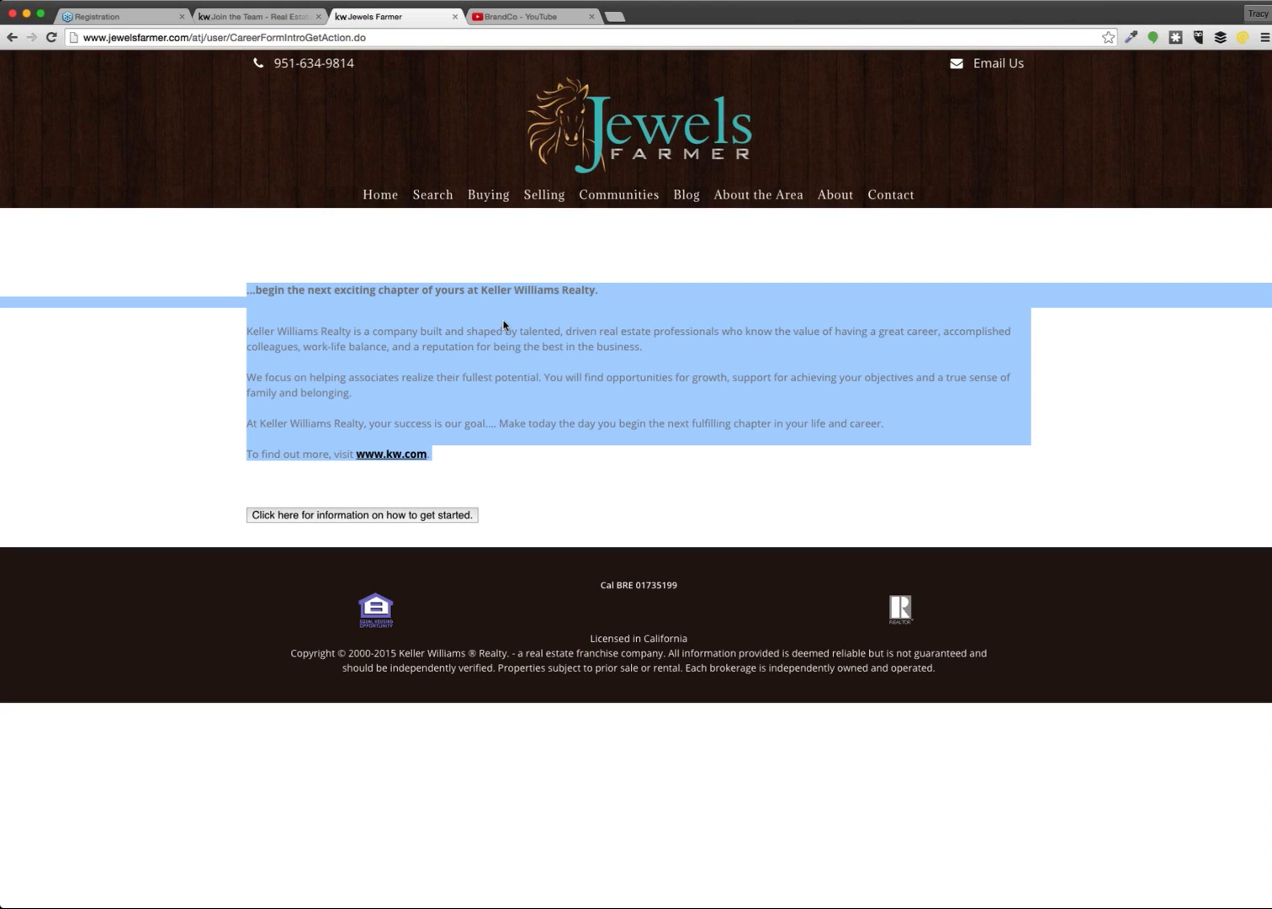
{"action": "left_click", "coordinate": [725, 441]}
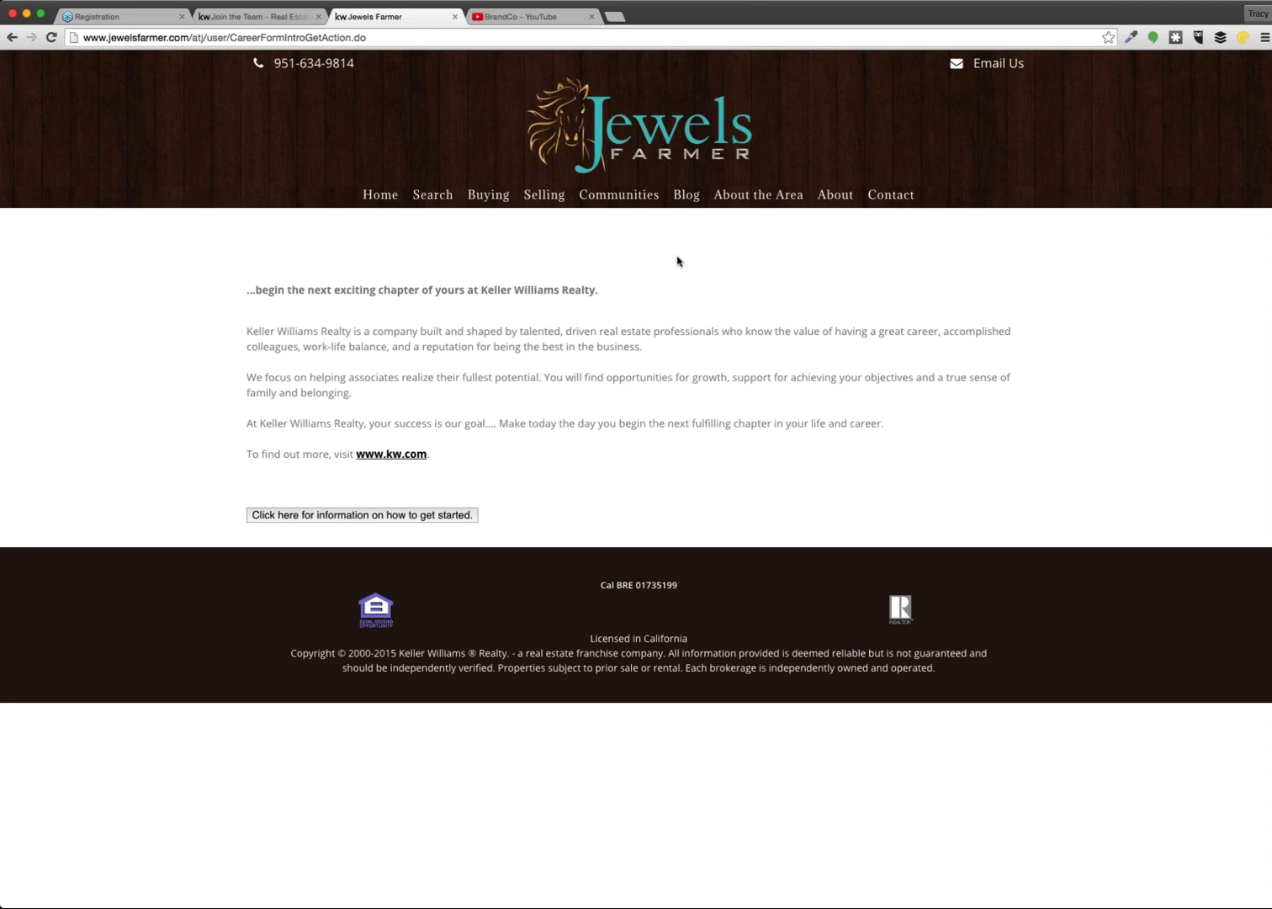
{"action": "left_click_drag", "start_coordinate": [403, 455], "coordinate": [440, 460]}
{"action": "left_click", "coordinate": [237, 288]}
{"action": "left_click_drag", "start_coordinate": [699, 330], "coordinate": [706, 330]}
{"action": "left_click", "coordinate": [734, 356]}
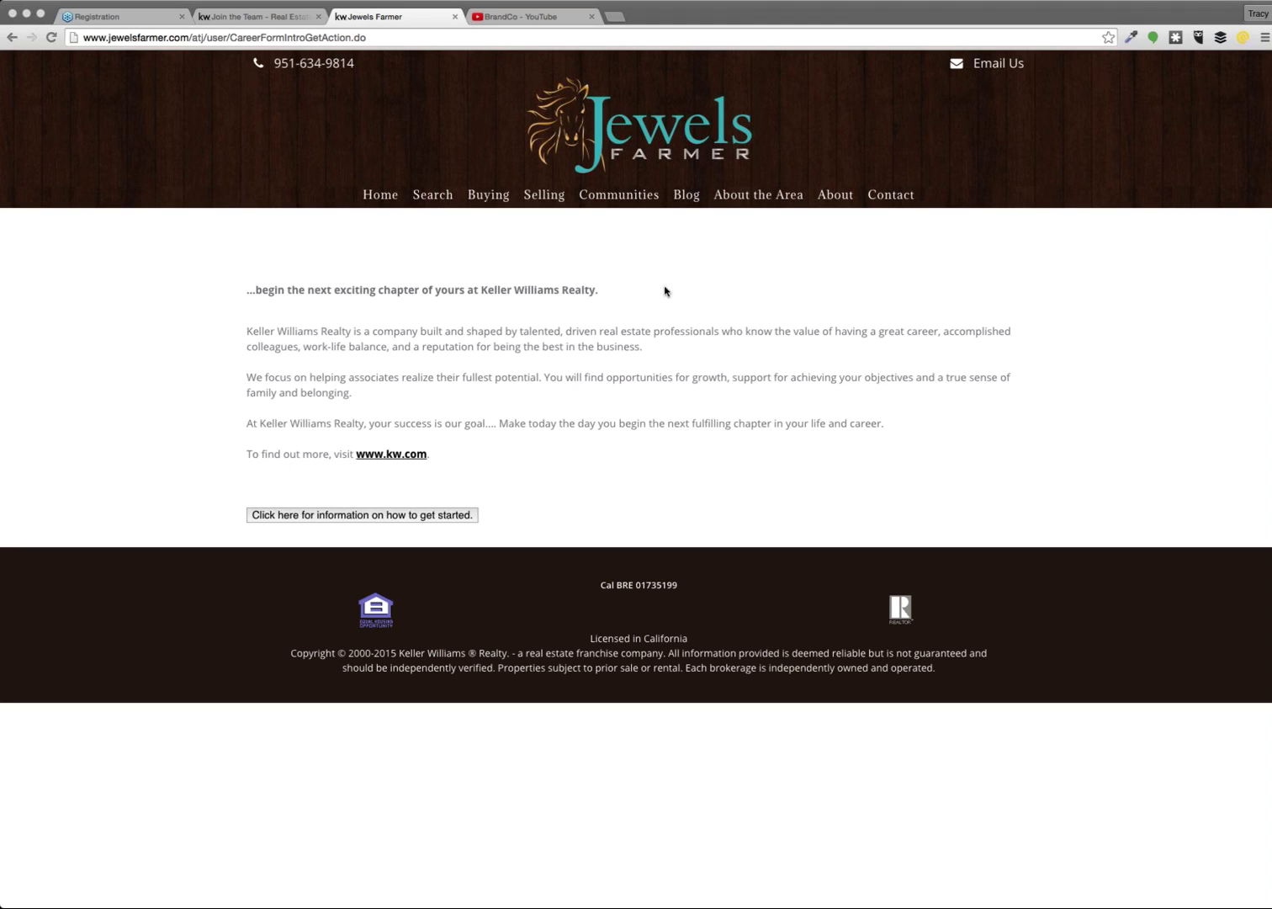
{"action": "left_click", "coordinate": [687, 212]}
{"action": "mouse_move", "coordinate": [835, 200]}
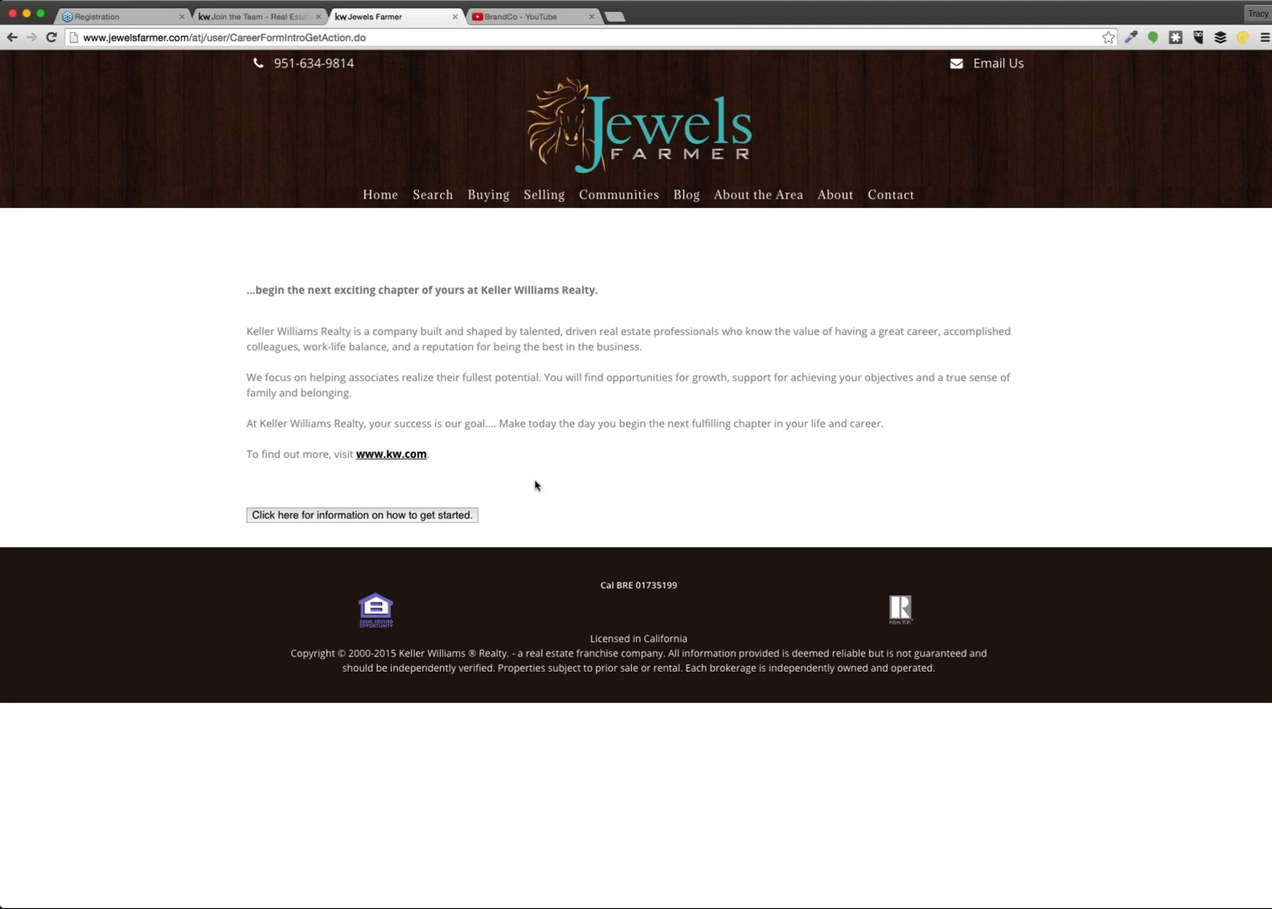
{"action": "left_click", "coordinate": [194, 37]}
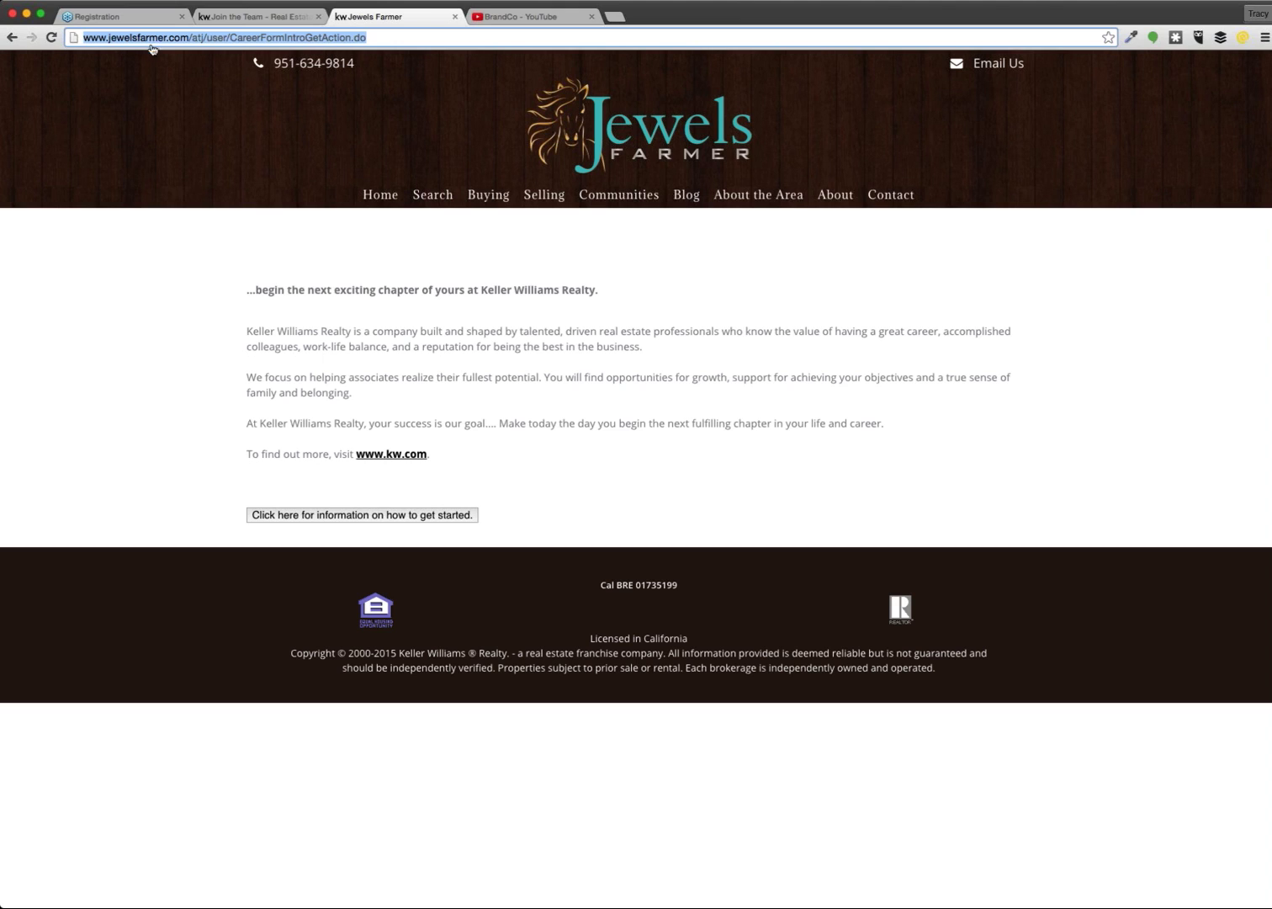
Step: Open the realtor website's blog and go to that blog's admin dashboard
{"action": "left_click", "coordinate": [686, 196]}
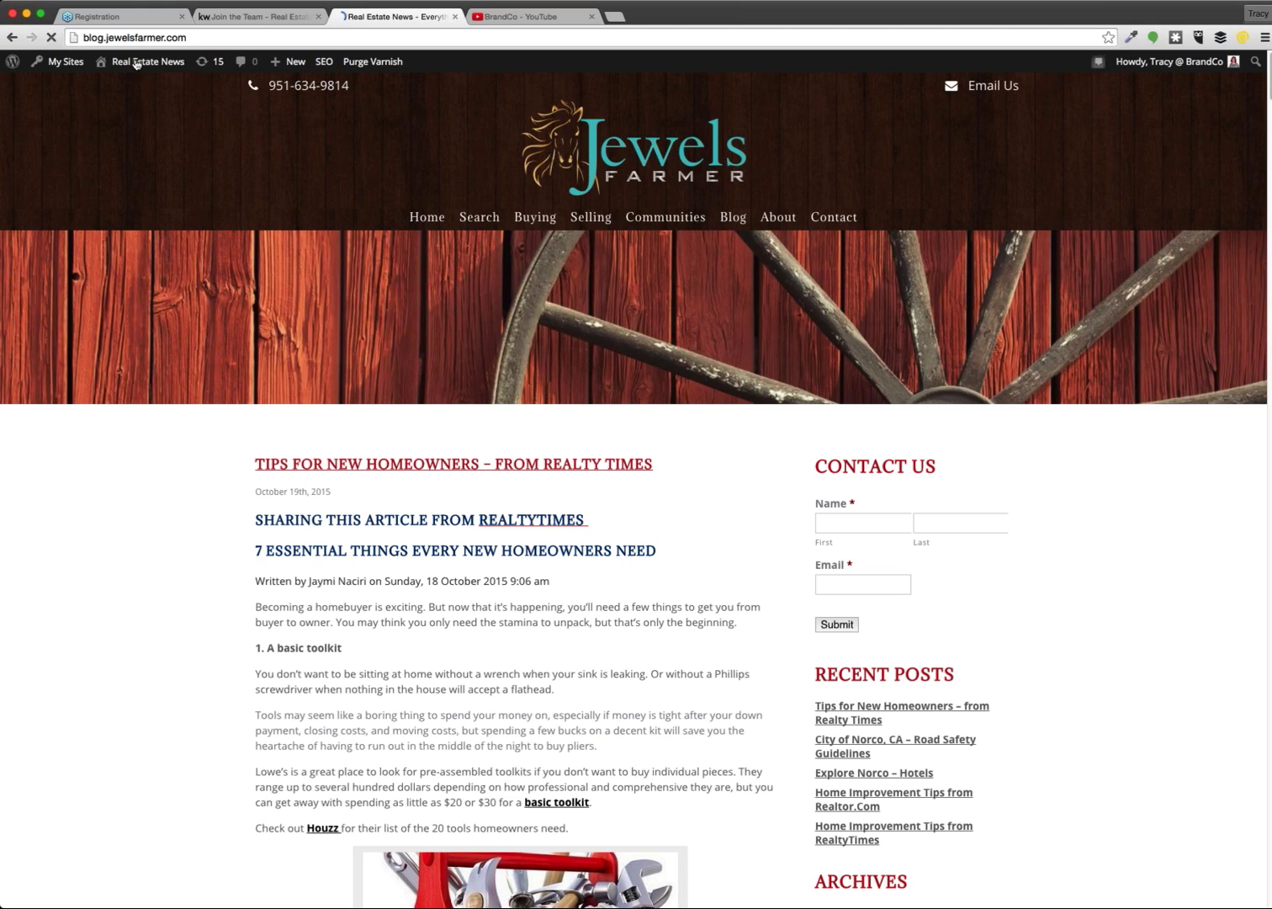
{"action": "mouse_move", "coordinate": [135, 71]}
{"action": "left_click", "coordinate": [140, 86]}
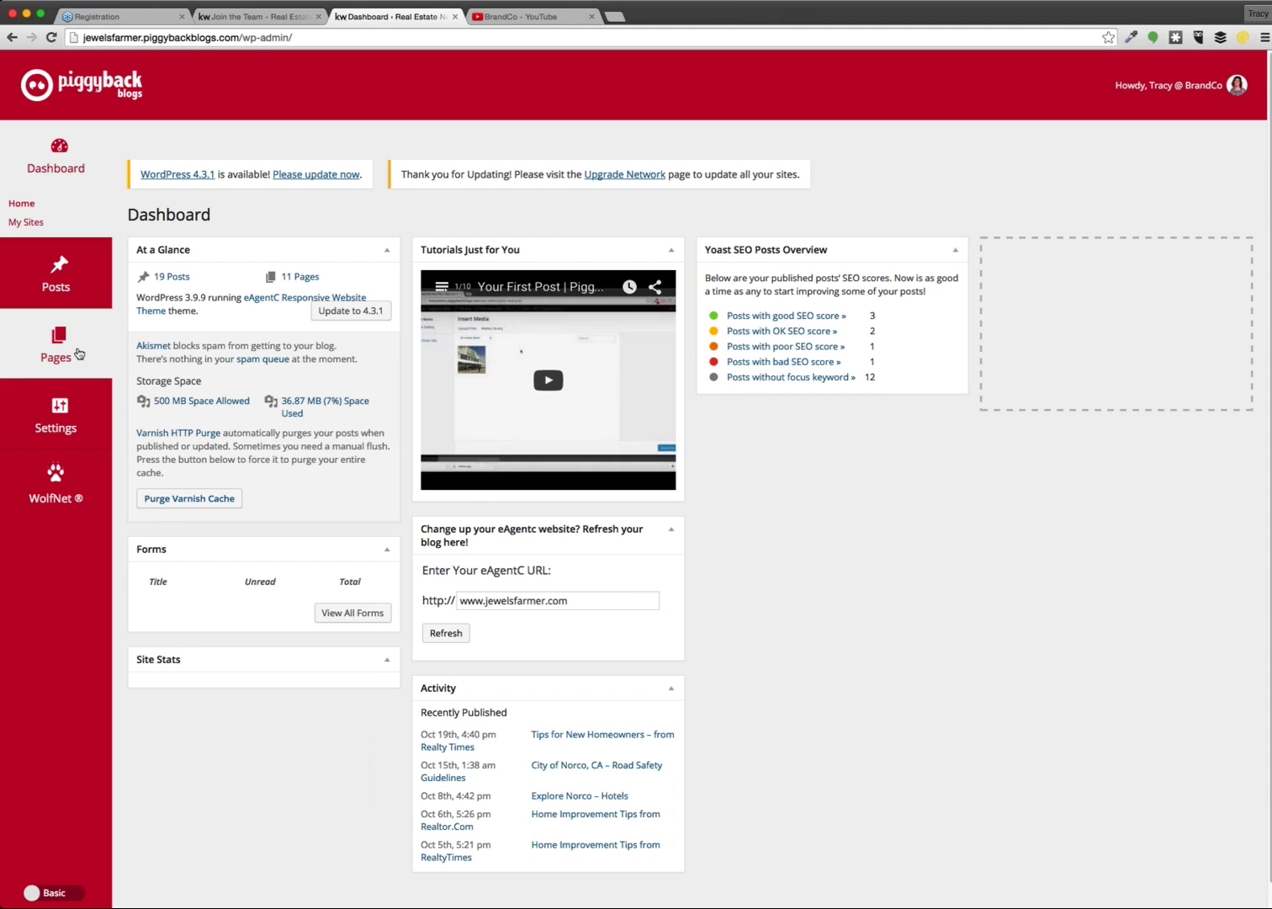
Step: Create a new page on the realtor's blog from its pages list and title it "Join the Team"
{"action": "mouse_move", "coordinate": [79, 353]}
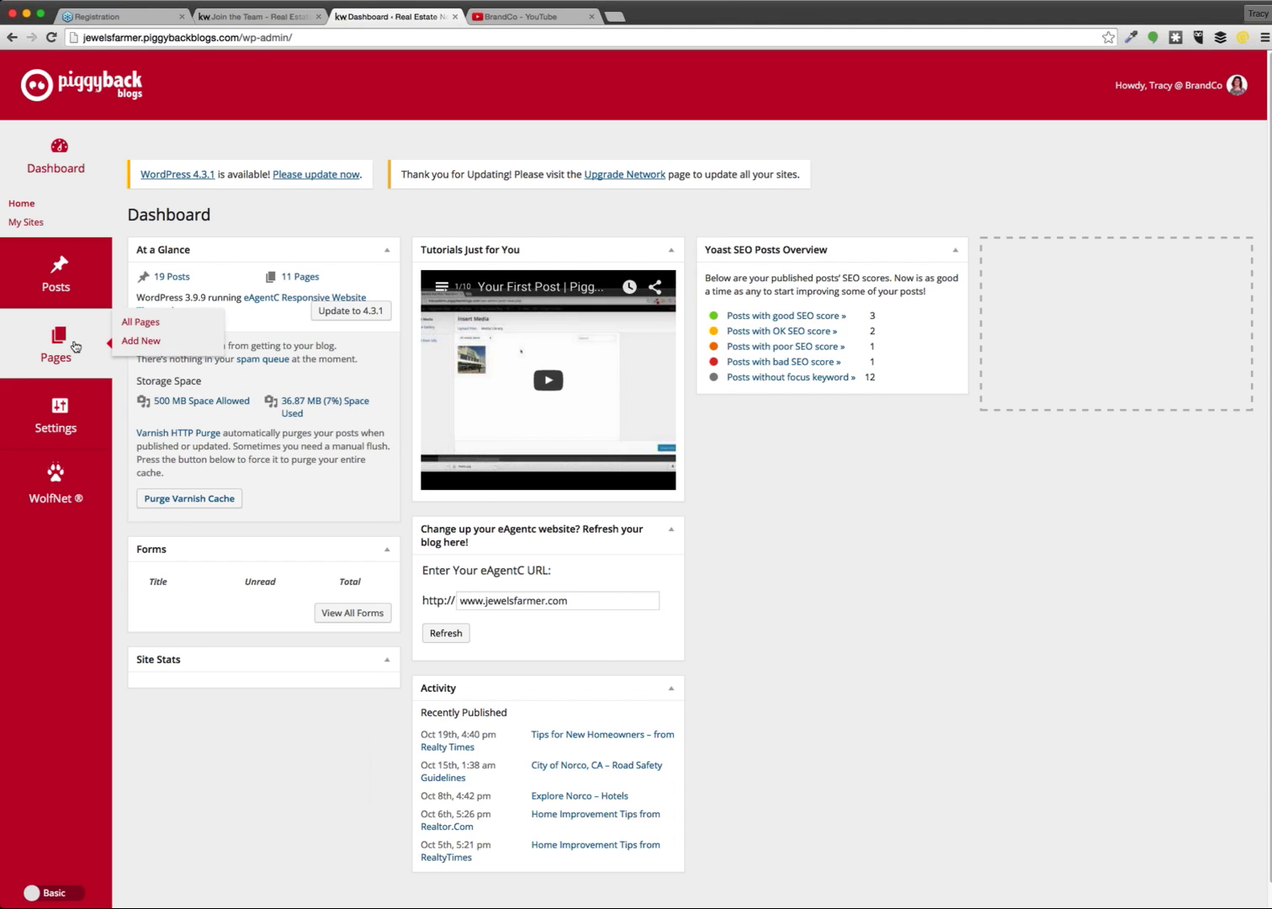
{"action": "left_click", "coordinate": [138, 331]}
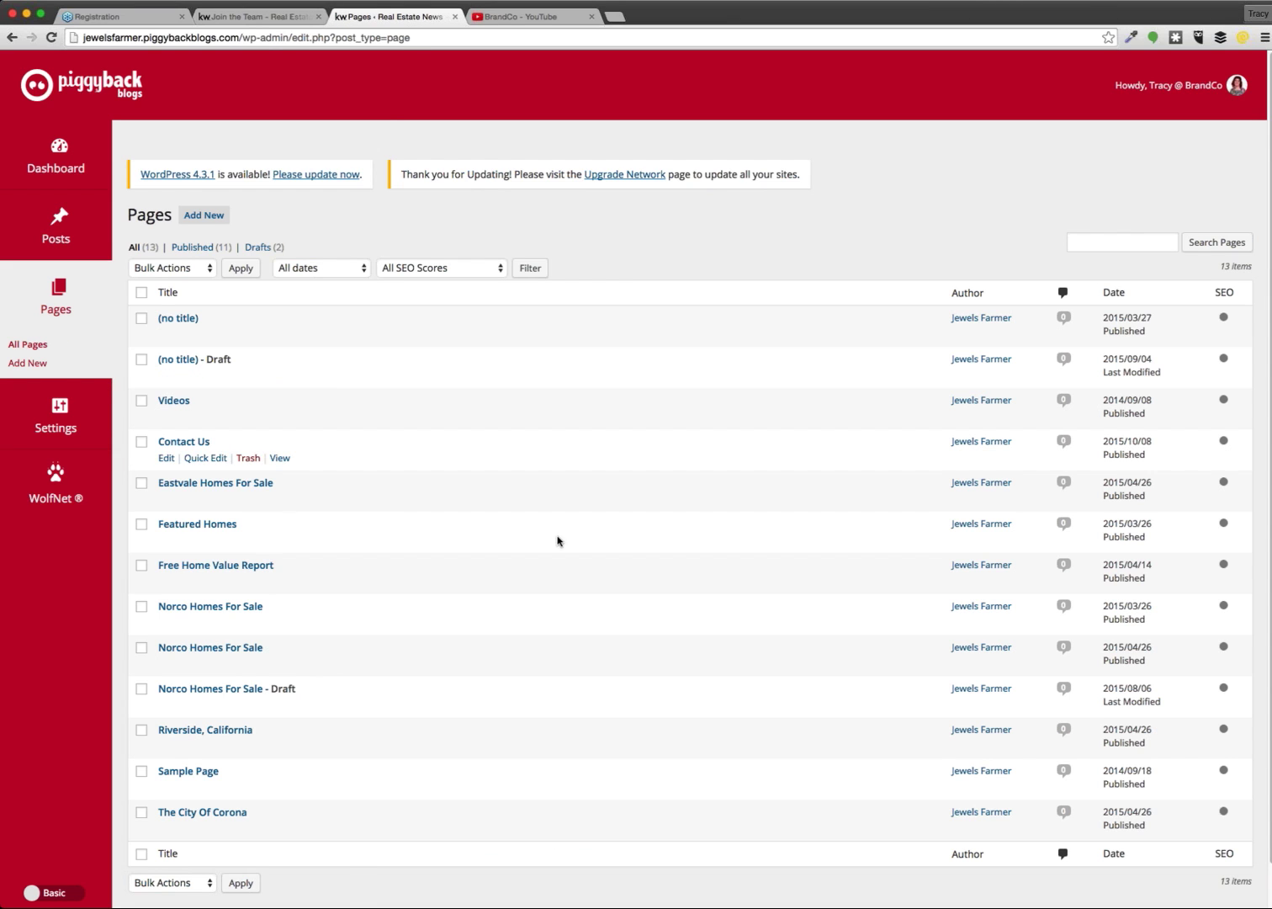
{"action": "left_click", "coordinate": [202, 217]}
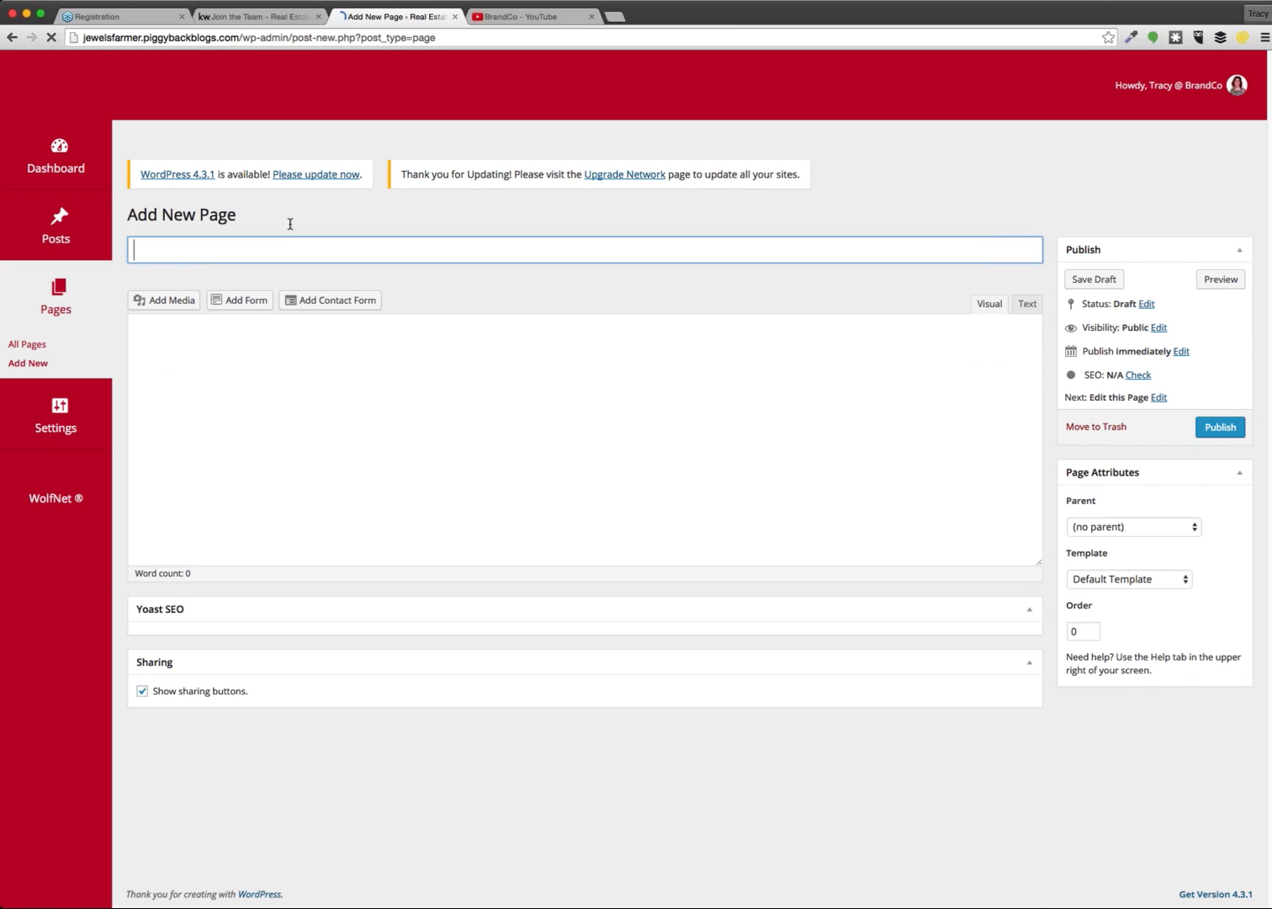
{"action": "type", "text": "Join the T"}
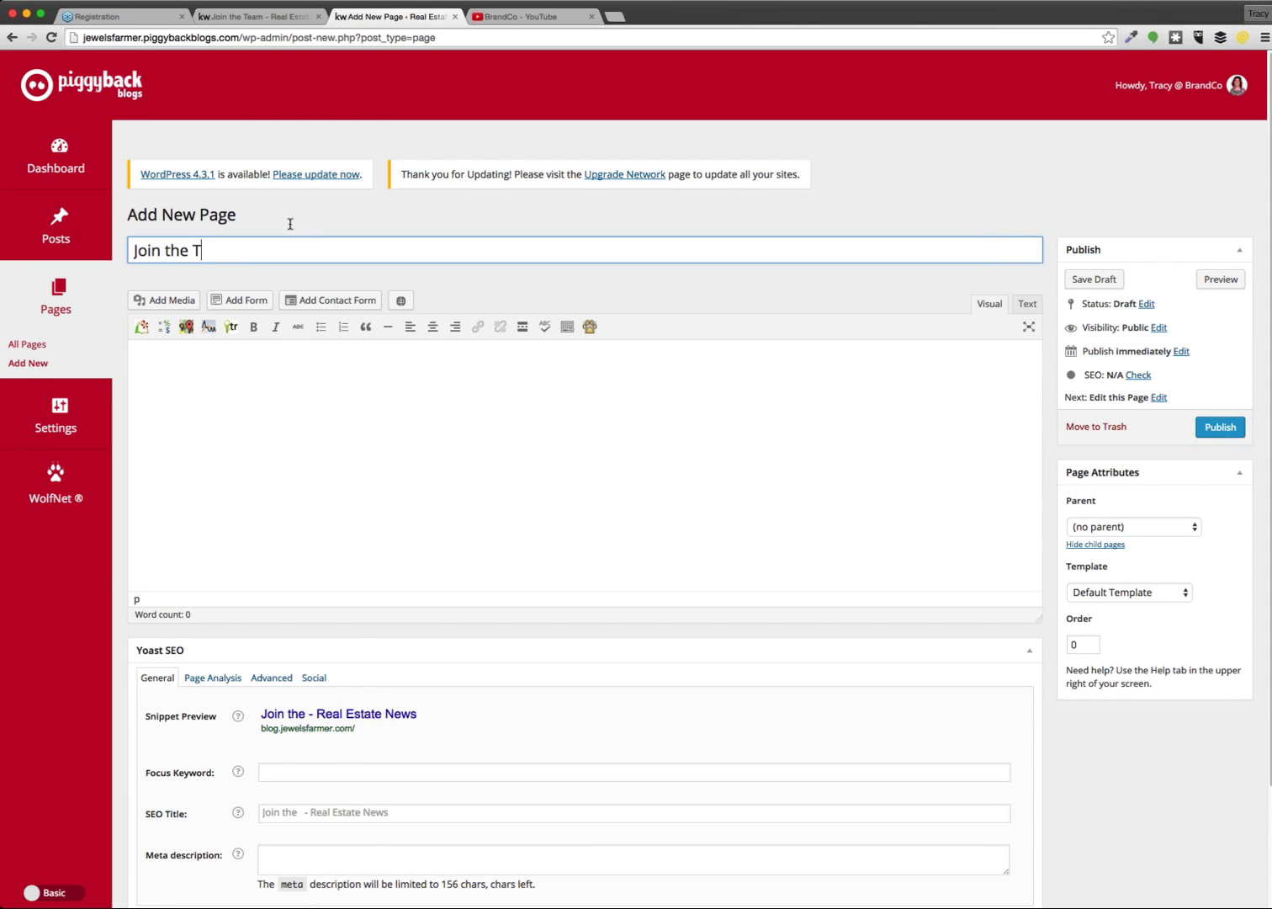
{"action": "type", "text": "eam"}
Step: Paste the copied careers text into the new page's body in the text editor and return to the visual editor
{"action": "left_click", "coordinate": [406, 386]}
{"action": "left_click", "coordinate": [1028, 303]}
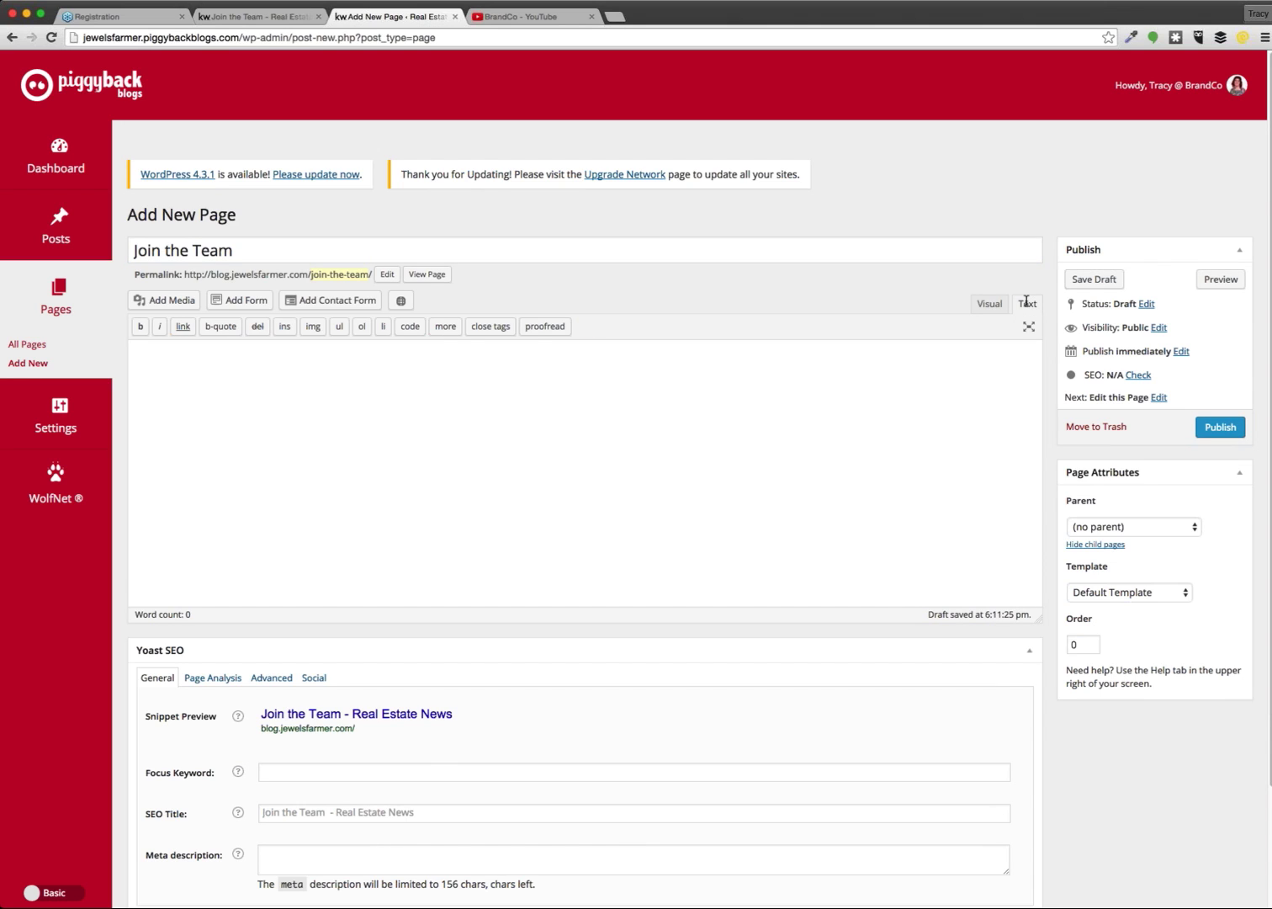
{"action": "type", "text": "...begin the next exciting chapter of yours at Keller Williams Realty.   Keller Williams Realty is a company built and shaped by talented, driven real estate professionals who know the value of having a great career, accomplished colleagues, work-life balance, and a reputation for being the best in the business.  We focus on helping associates realize their fullest potential. You will find opportunities for growth, support for achieving your objectives and a true sense of family and belonging.  At Keller Williams Realty, your success is our goal.... Make today the day you begin the next fulfilling chapter in your life and career.  To find out more, visit www.kw.com."}
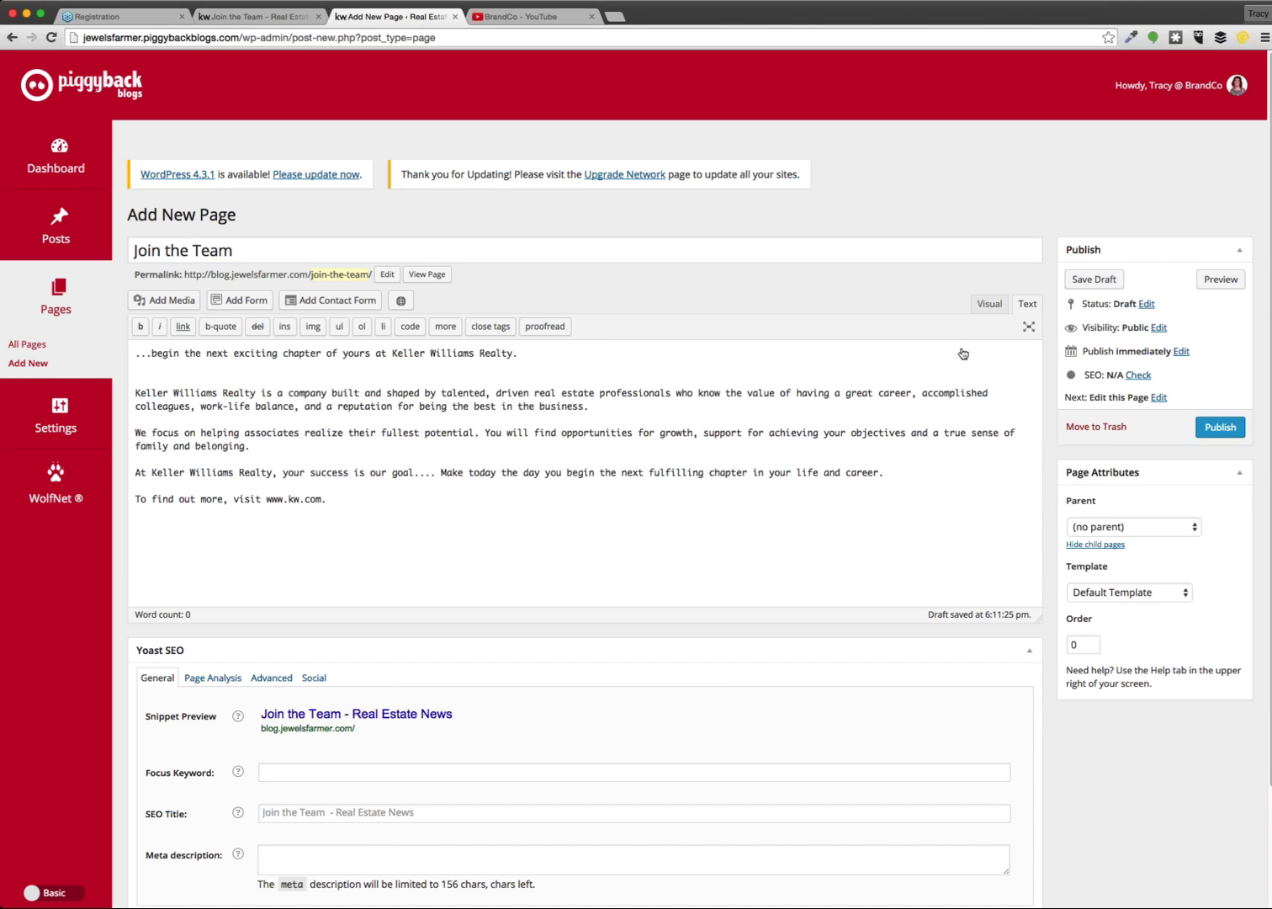
{"action": "left_click", "coordinate": [980, 305]}
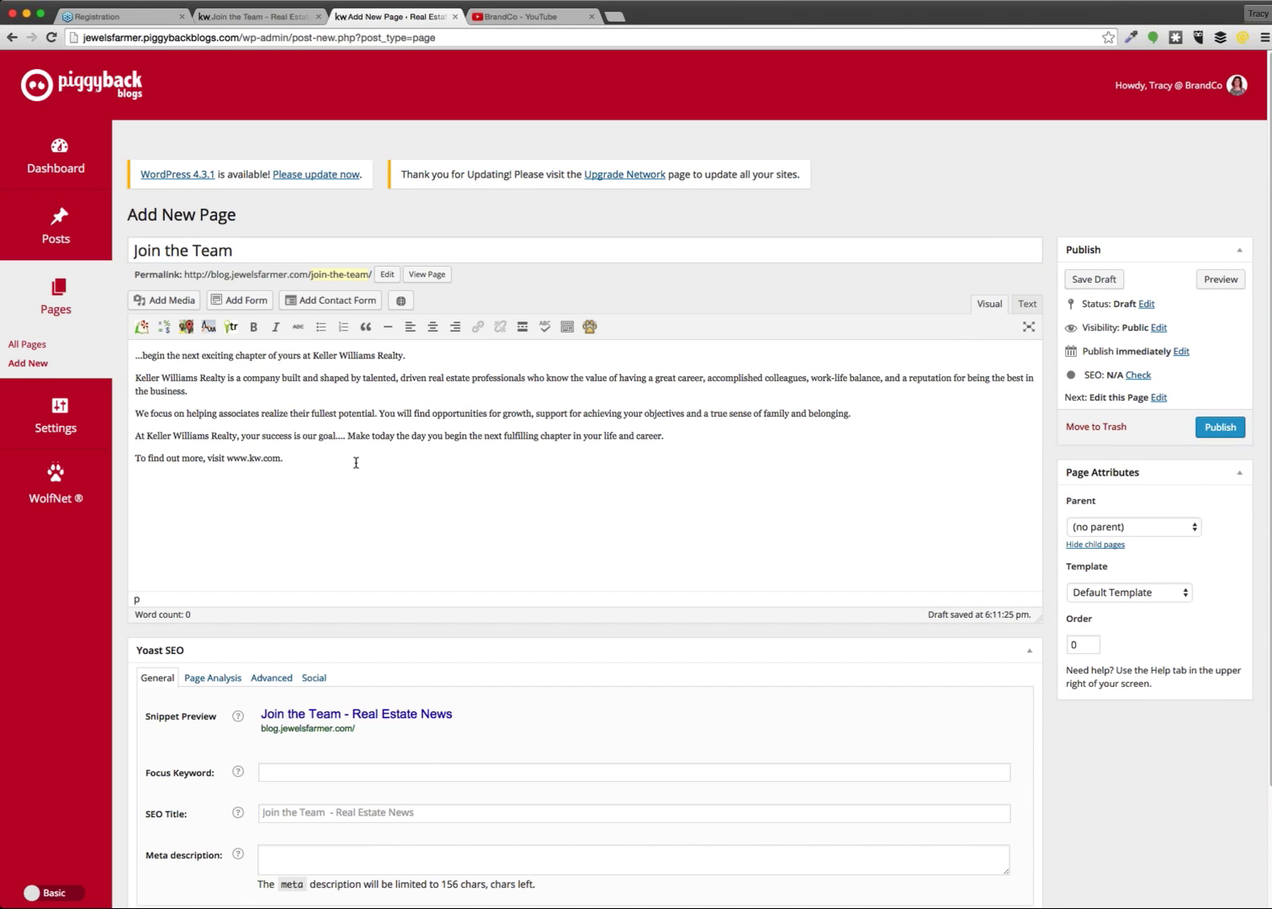
Step: Insert the Quick Contact Form Gravity Form below the body text, with form title and description displayed
{"action": "left_click", "coordinate": [243, 303]}
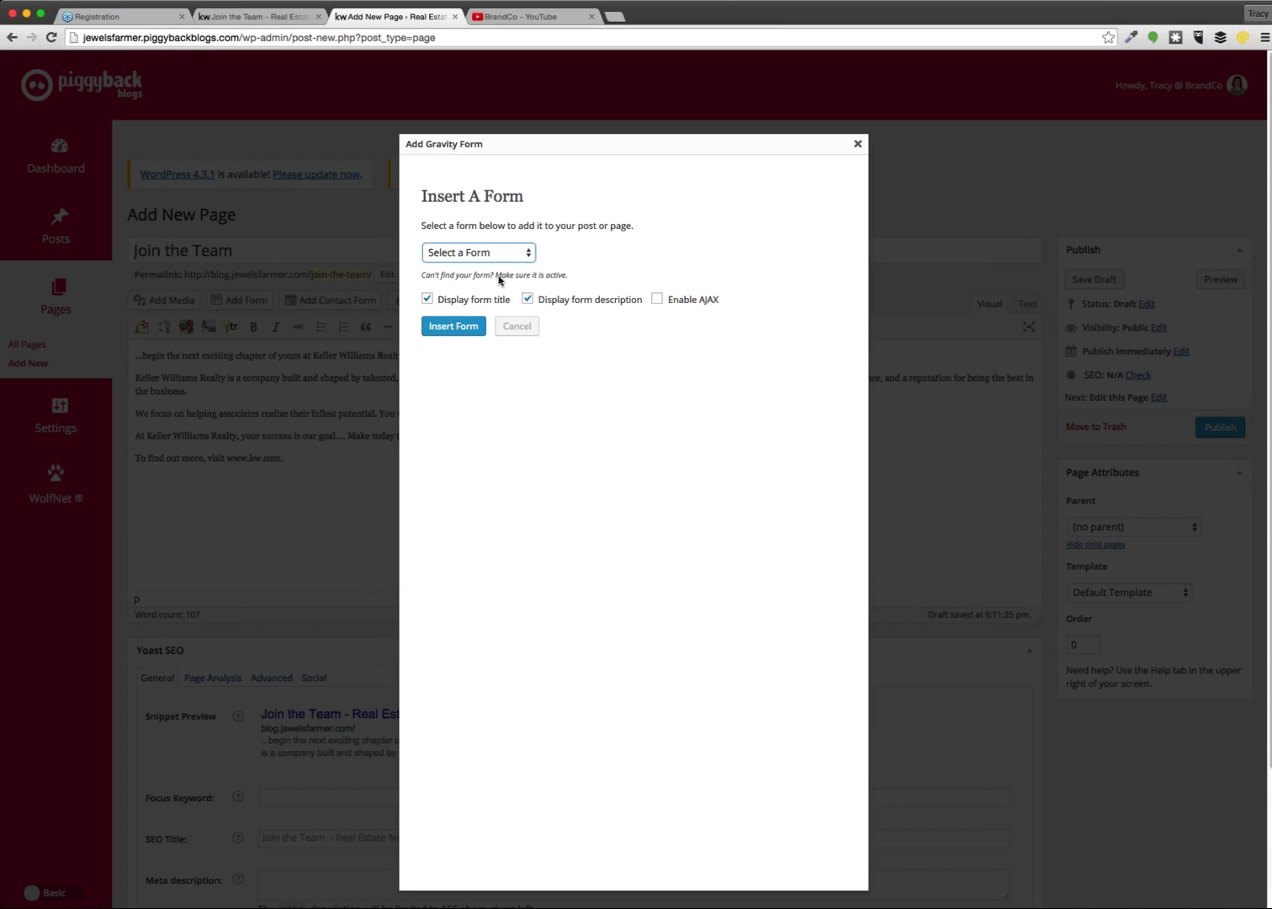
{"action": "key", "text": "Down"}
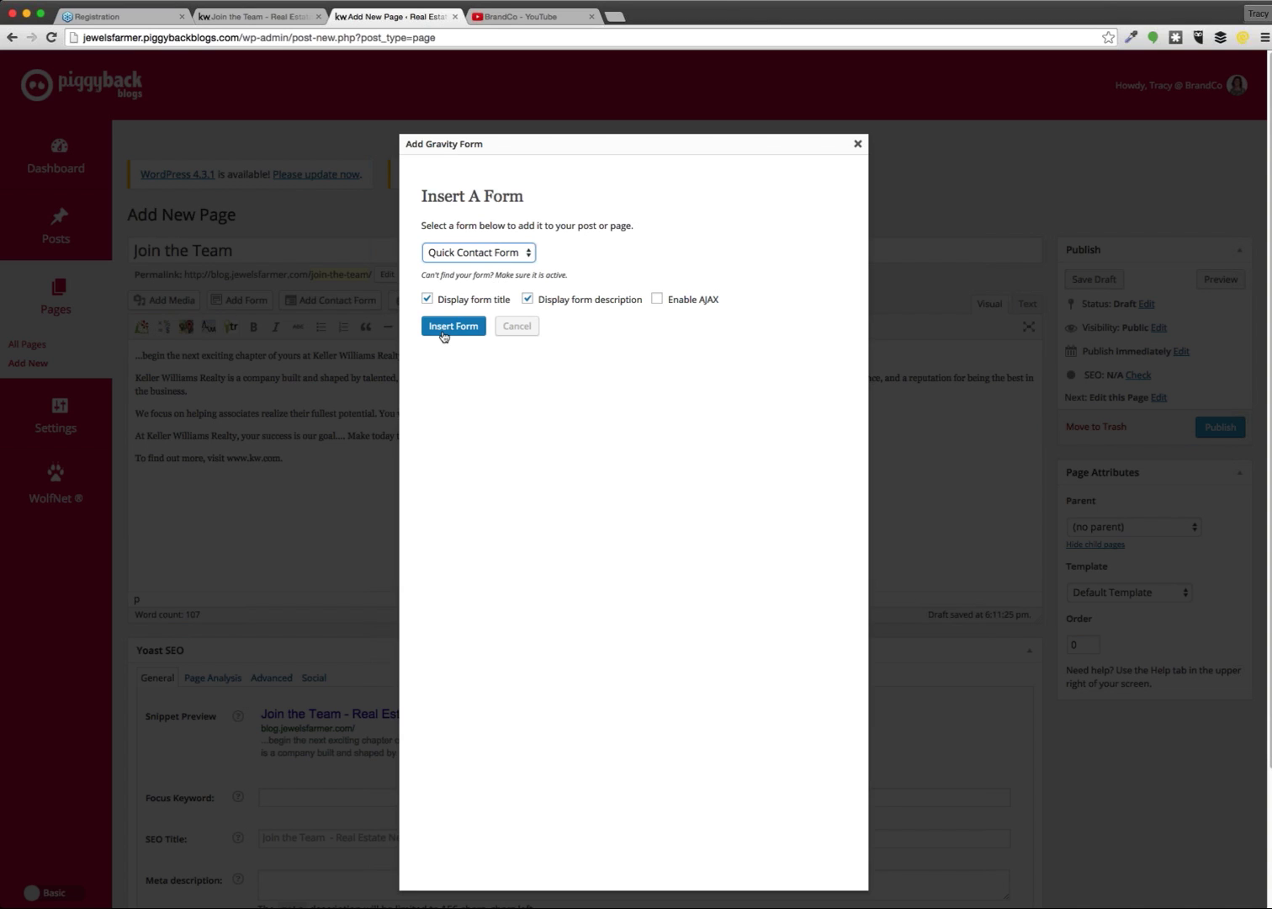
{"action": "left_click", "coordinate": [444, 336]}
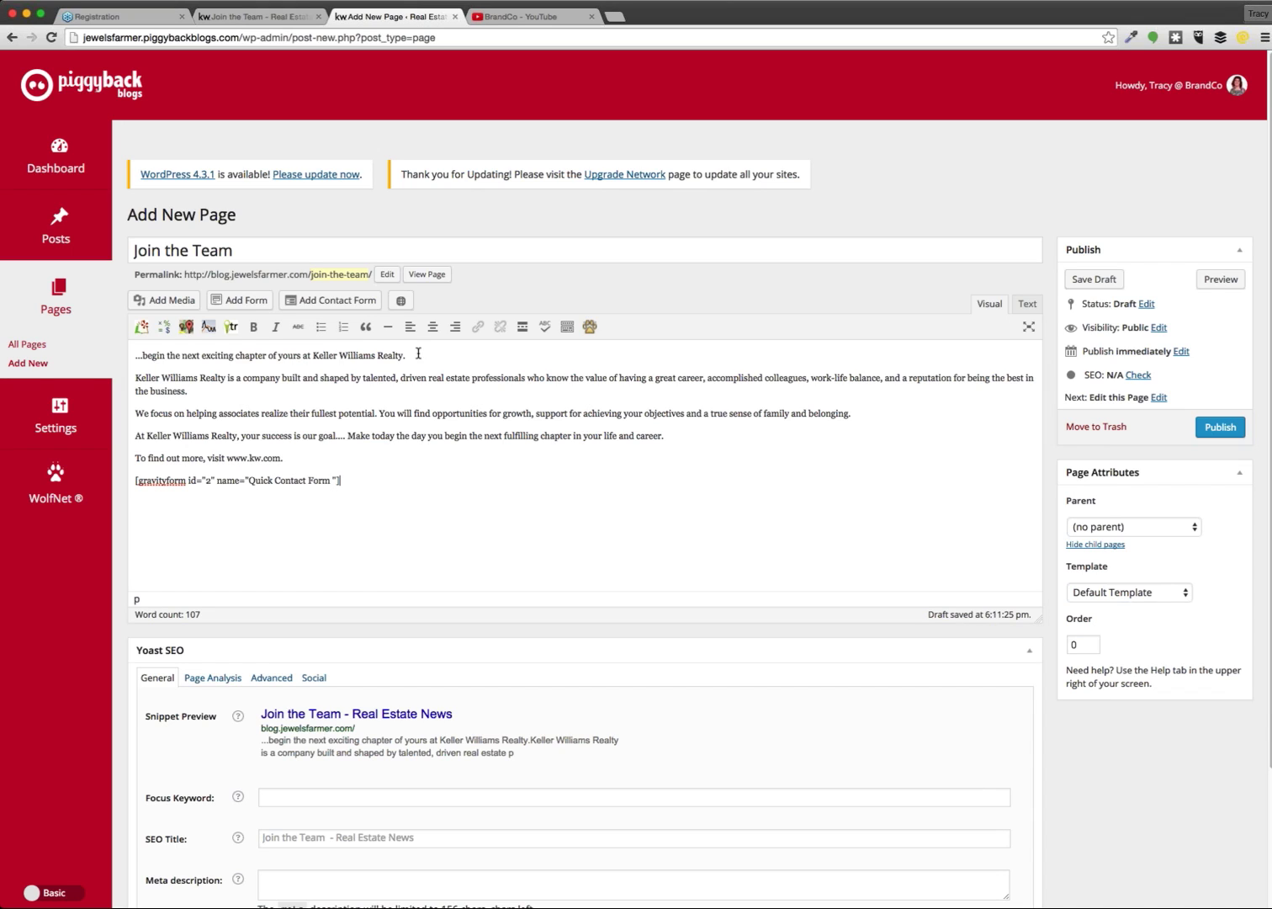
Step: Format the opening line "...begin the next exciting chapter of yours at Keller Williams Realty." as Heading 3
{"action": "left_click_drag", "start_coordinate": [406, 354], "coordinate": [133, 355]}
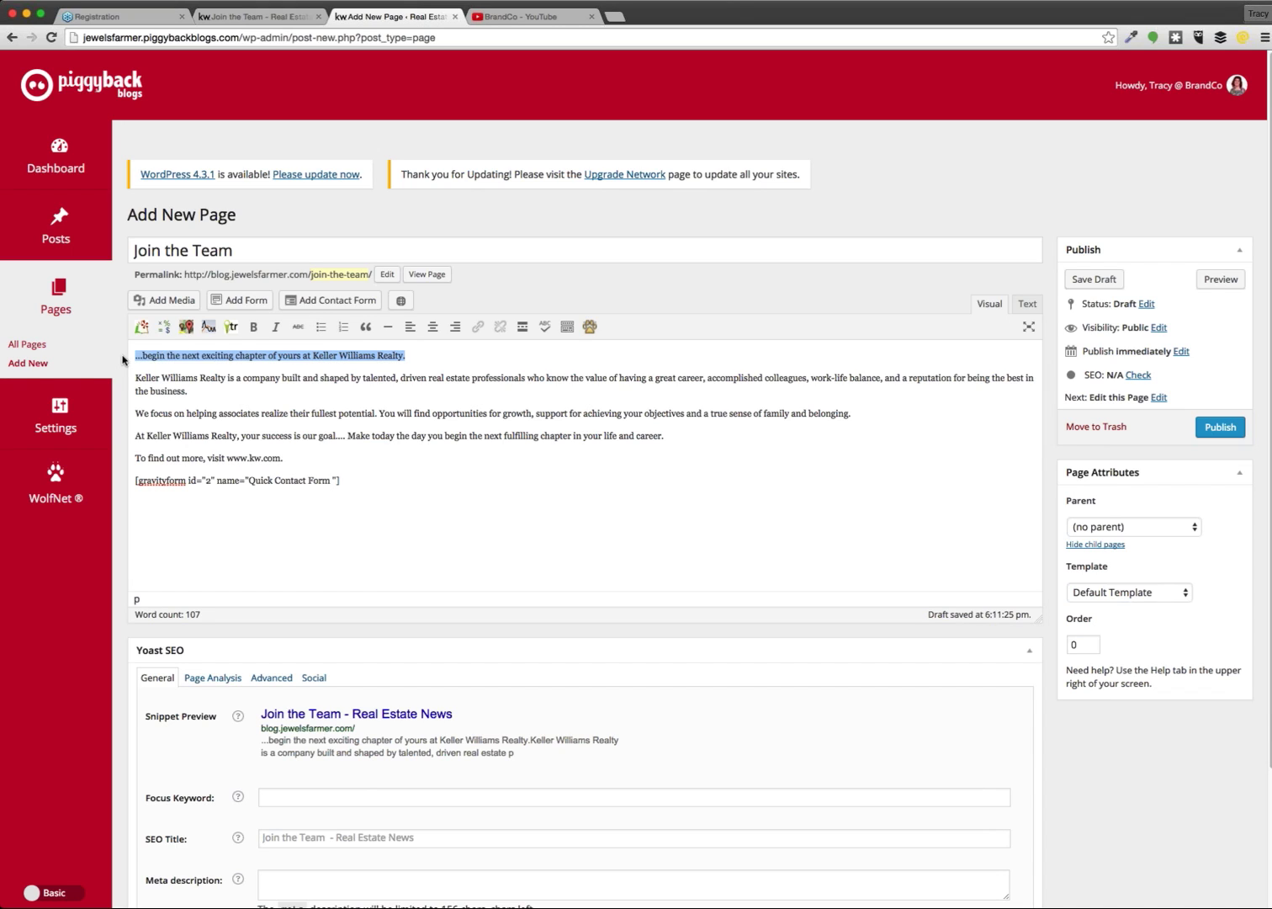
{"action": "left_click", "coordinate": [567, 327]}
{"action": "left_click", "coordinate": [135, 347]}
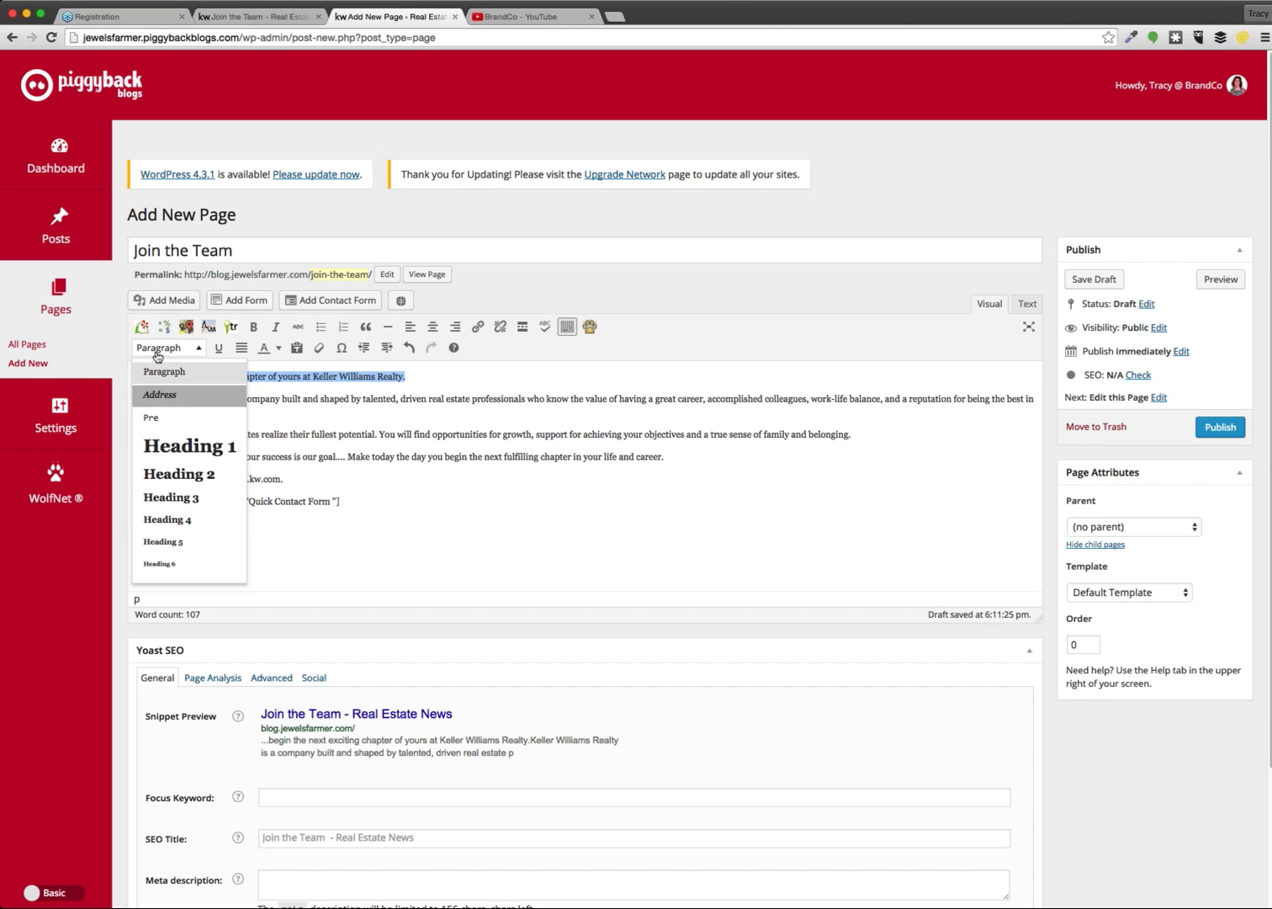
{"action": "left_click", "coordinate": [170, 496]}
{"action": "left_click", "coordinate": [389, 524]}
{"action": "key", "text": "Up"}
{"action": "key", "text": "Left"}
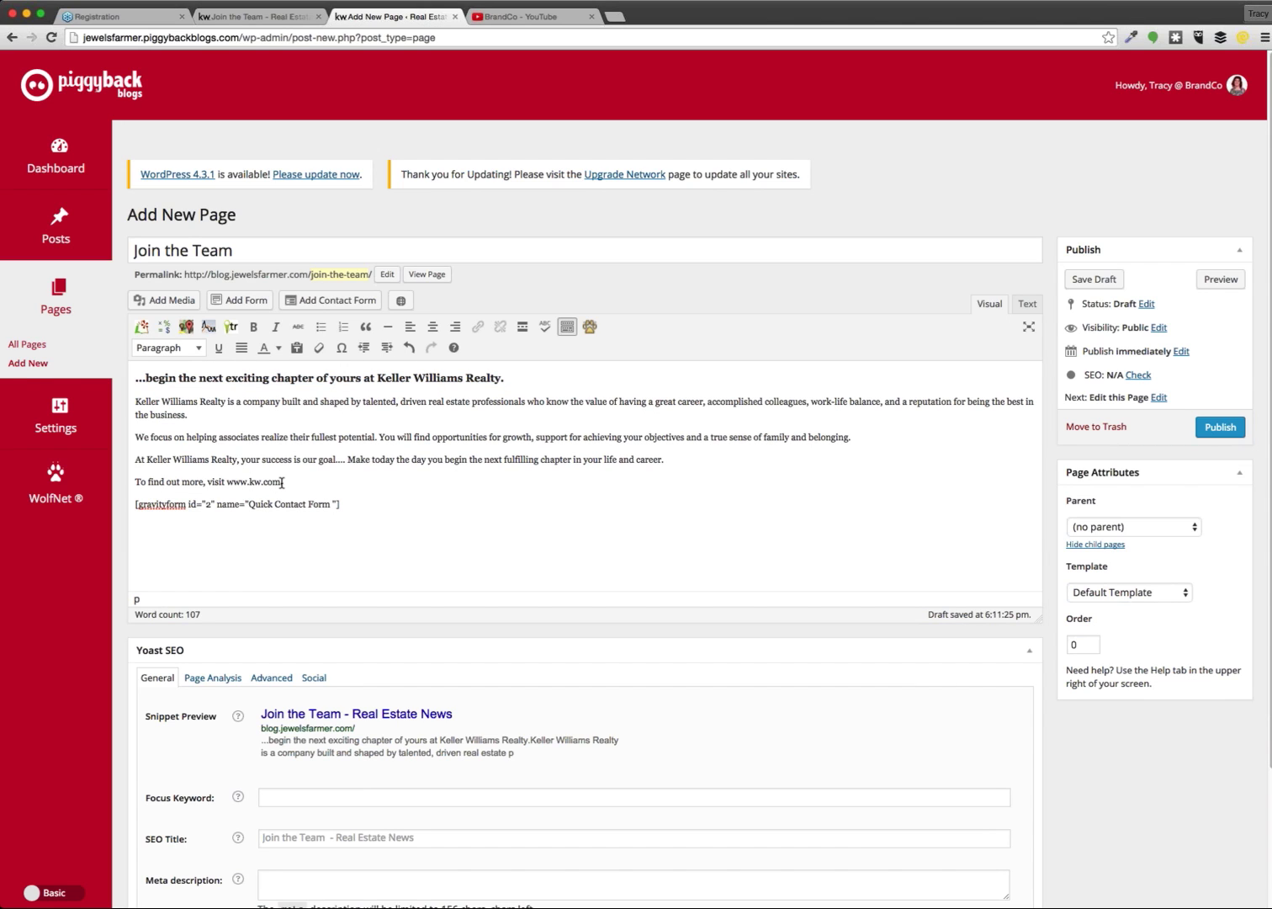
{"action": "key", "text": "shift+Left"}
{"action": "key", "text": "shift+Left"}
{"action": "key", "text": "shift+Left"}
{"action": "key", "text": "shift+Left"}
{"action": "key", "text": "shift+Left"}
{"action": "key", "text": "shift+Left"}
{"action": "key", "text": "shift+Left"}
{"action": "key", "text": "shift+Left"}
{"action": "key", "text": "shift+Left"}
{"action": "key", "text": "shift+Left"}
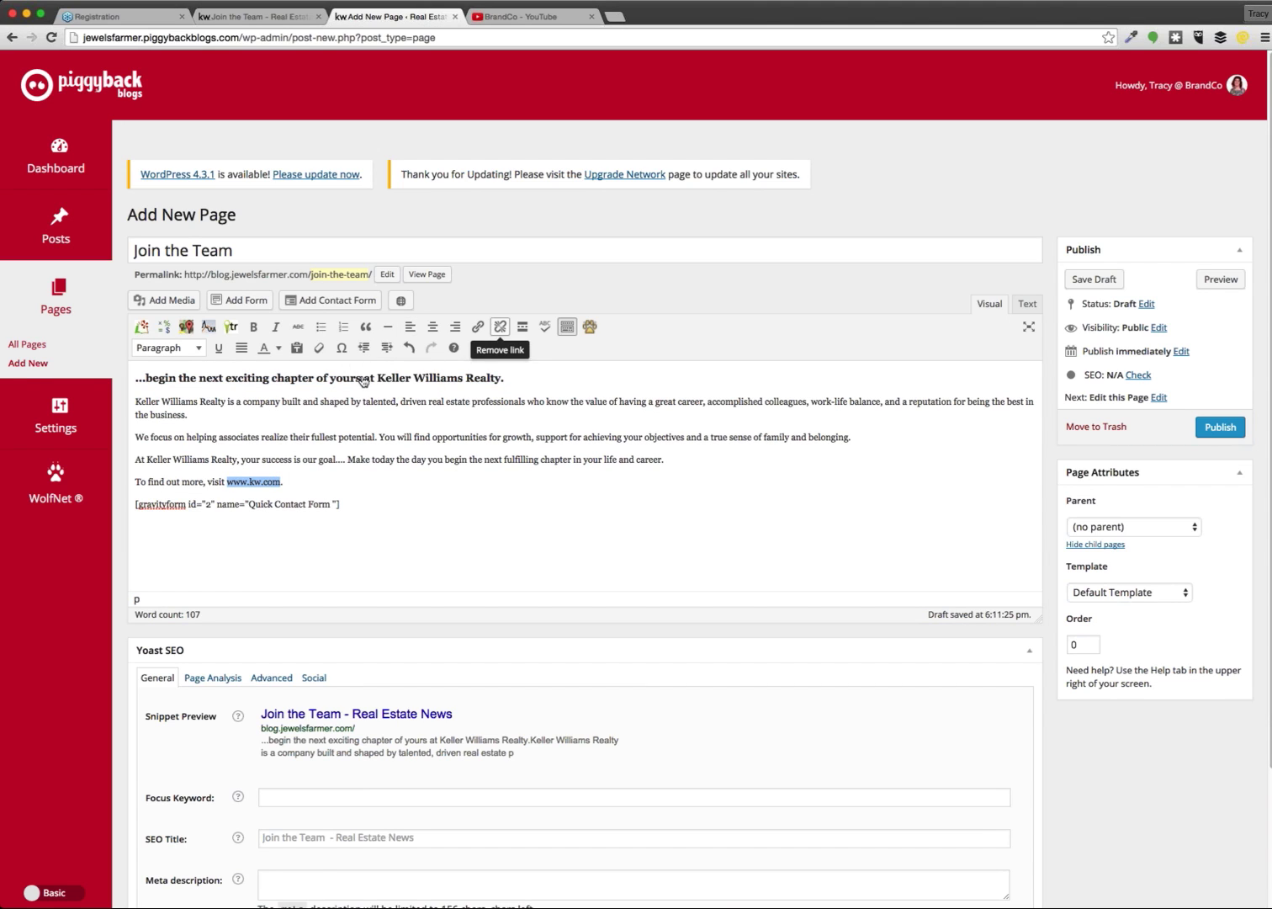
{"action": "left_click", "coordinate": [477, 327]}
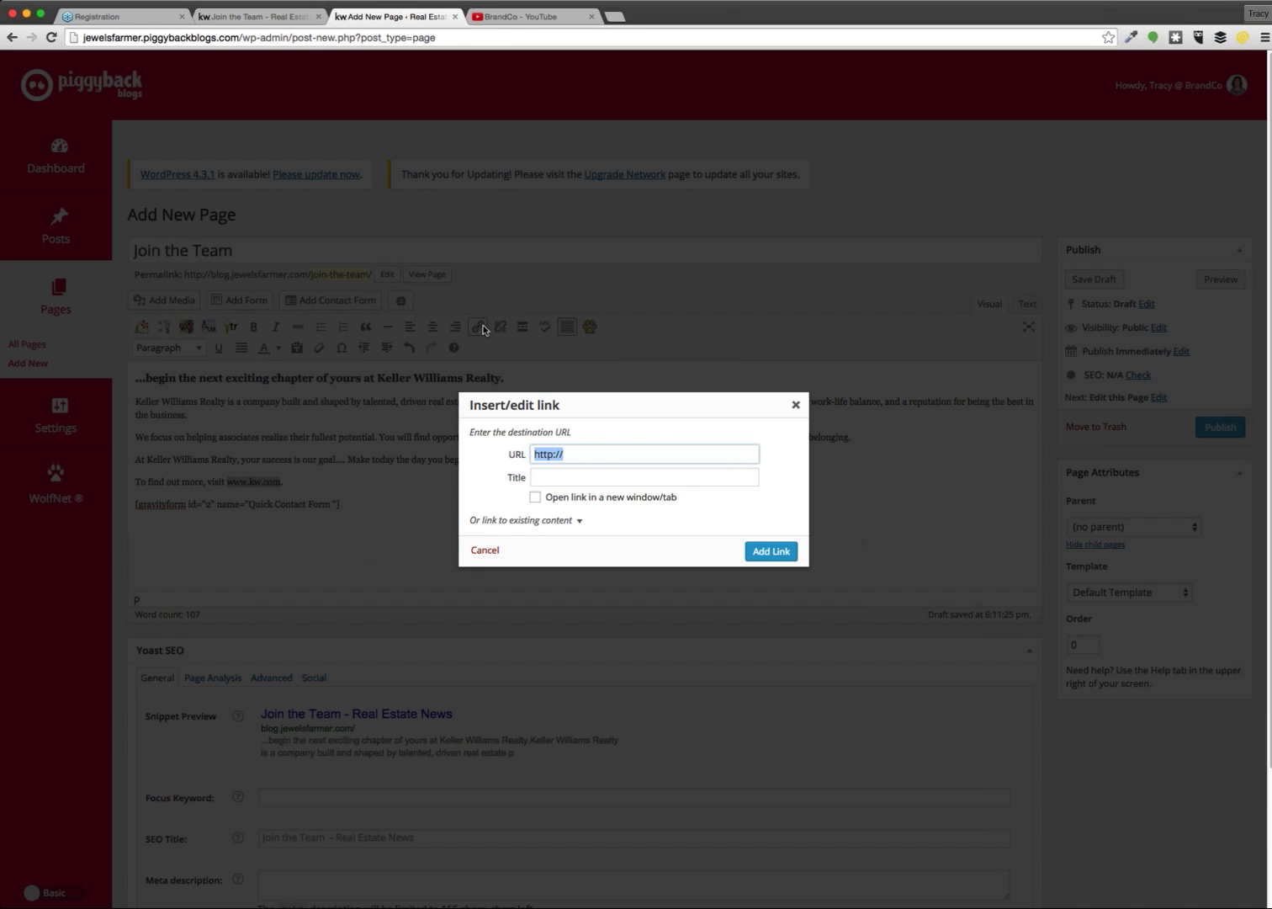
{"action": "left_click", "coordinate": [592, 455]}
{"action": "type", "text": "www.k"}
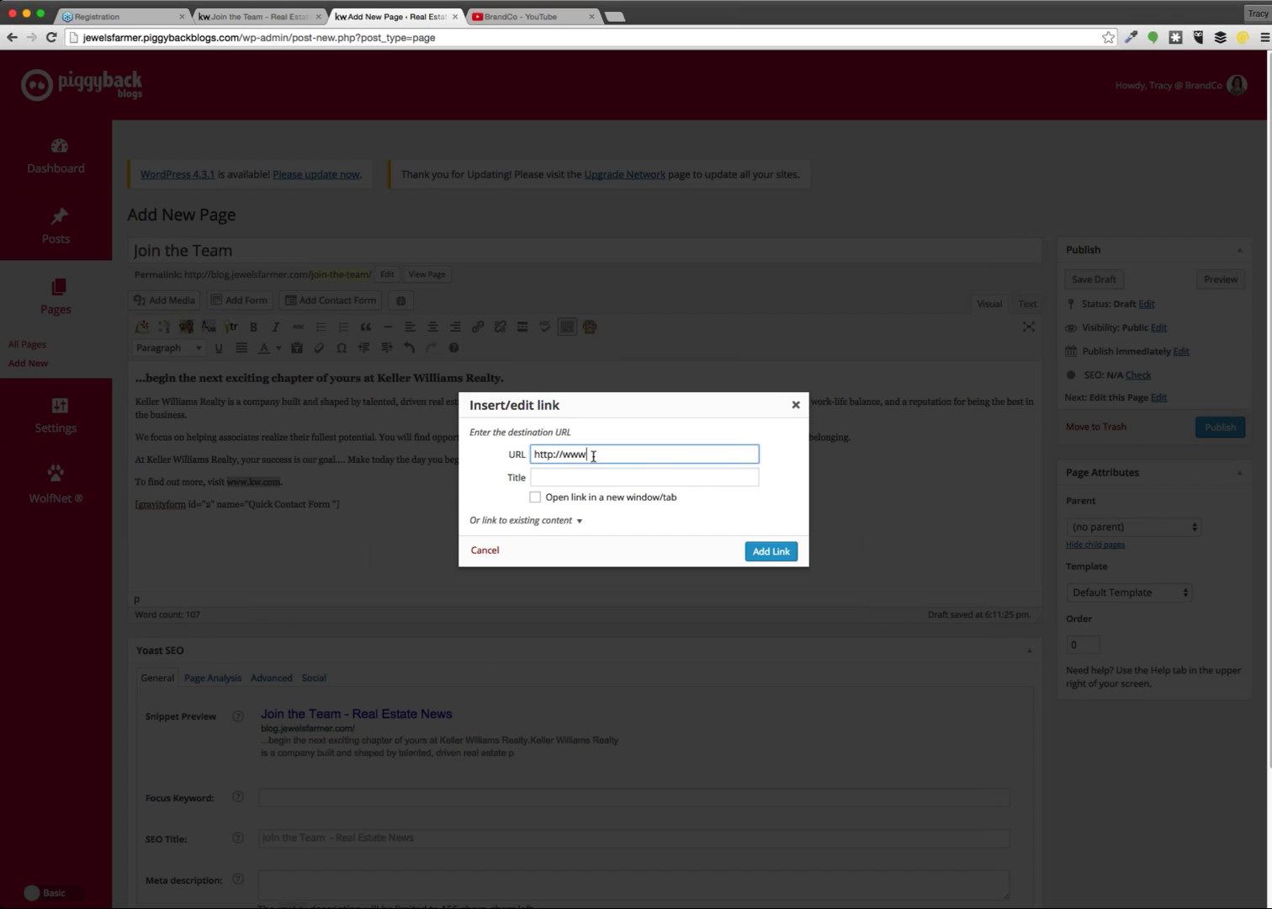
{"action": "type", "text": "w.com"}
{"action": "left_click", "coordinate": [535, 497]}
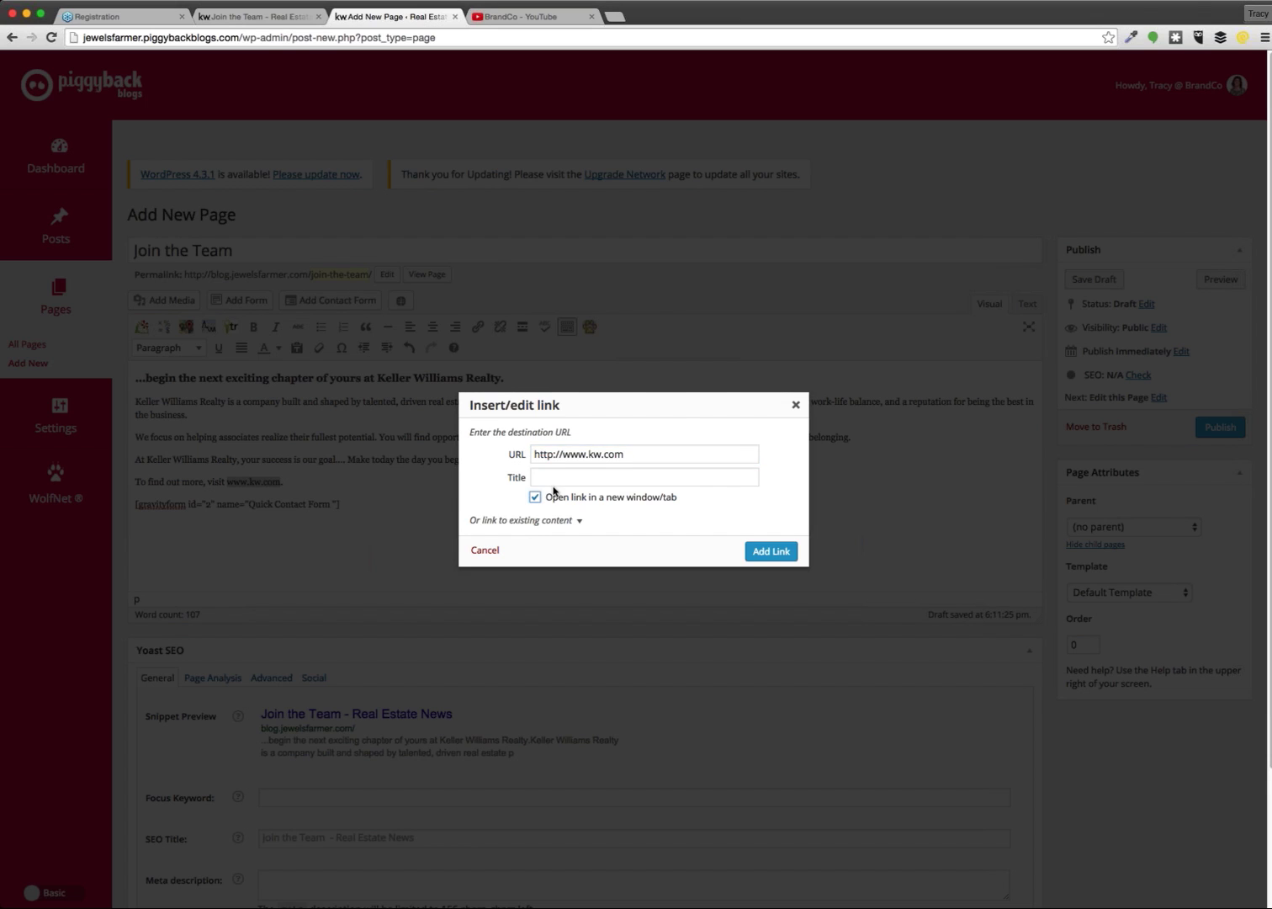
{"action": "left_click", "coordinate": [771, 551]}
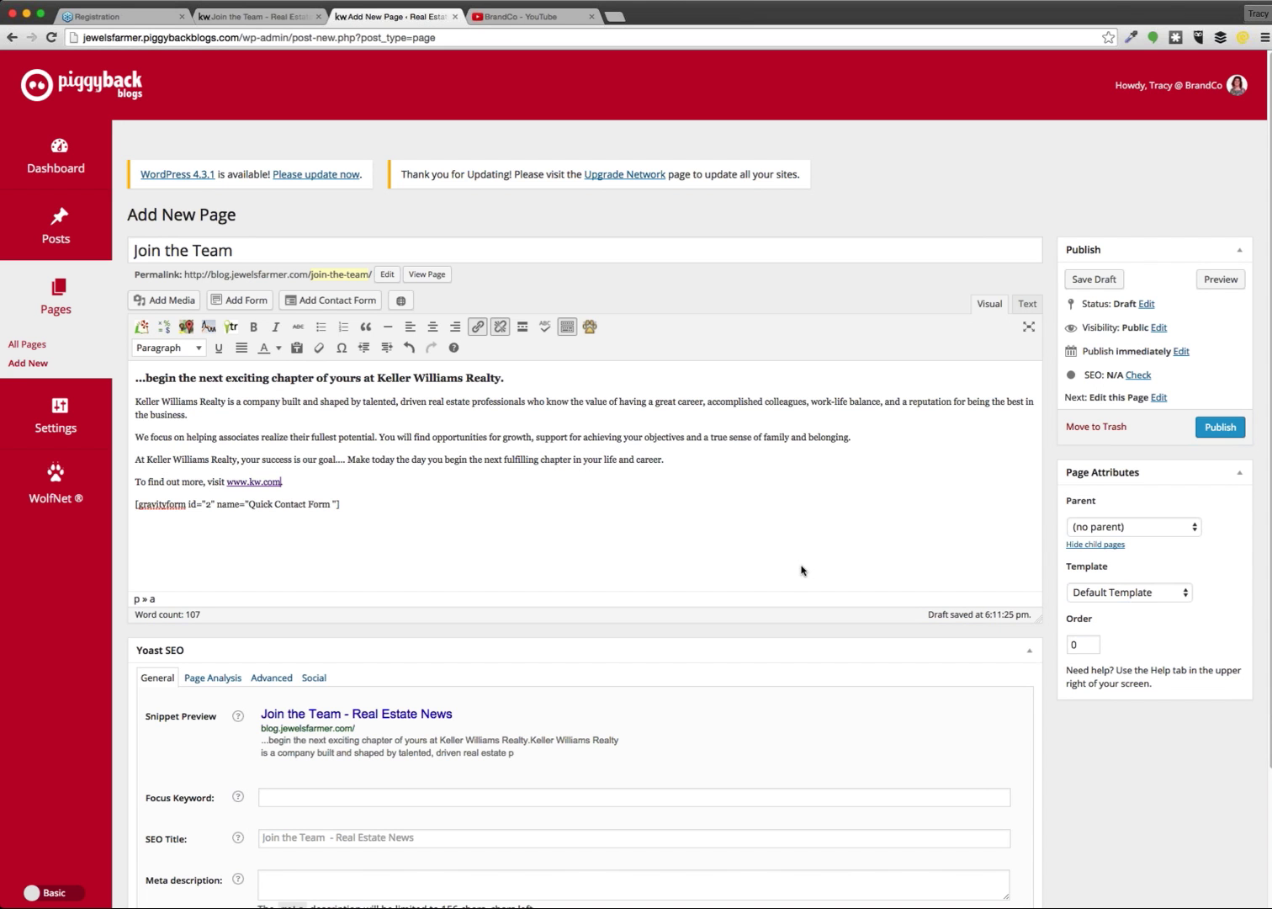
{"action": "left_click", "coordinate": [1219, 427]}
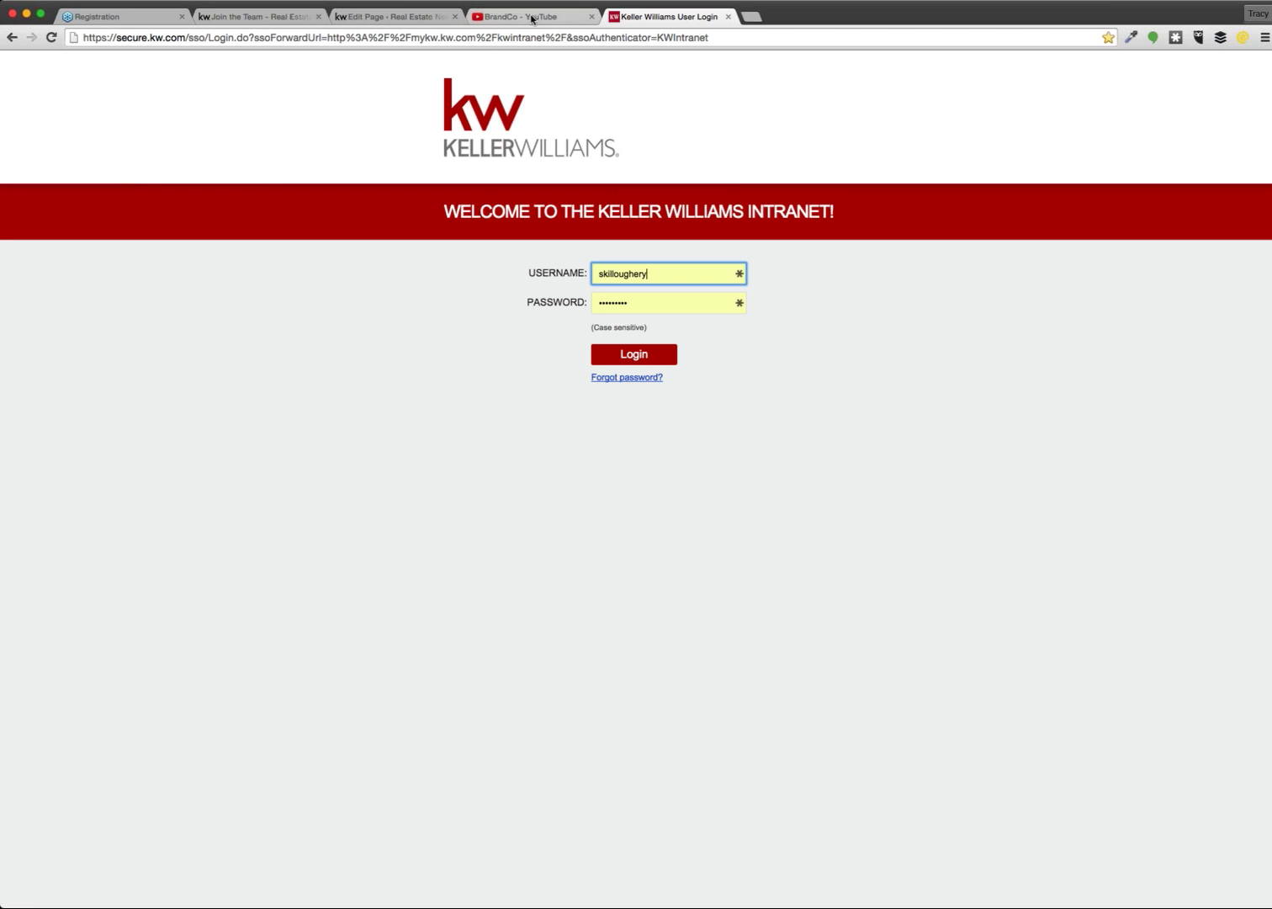
Step: Close the YouTube tab and the Keller Williams intranet login tab
{"action": "left_click", "coordinate": [572, 17]}
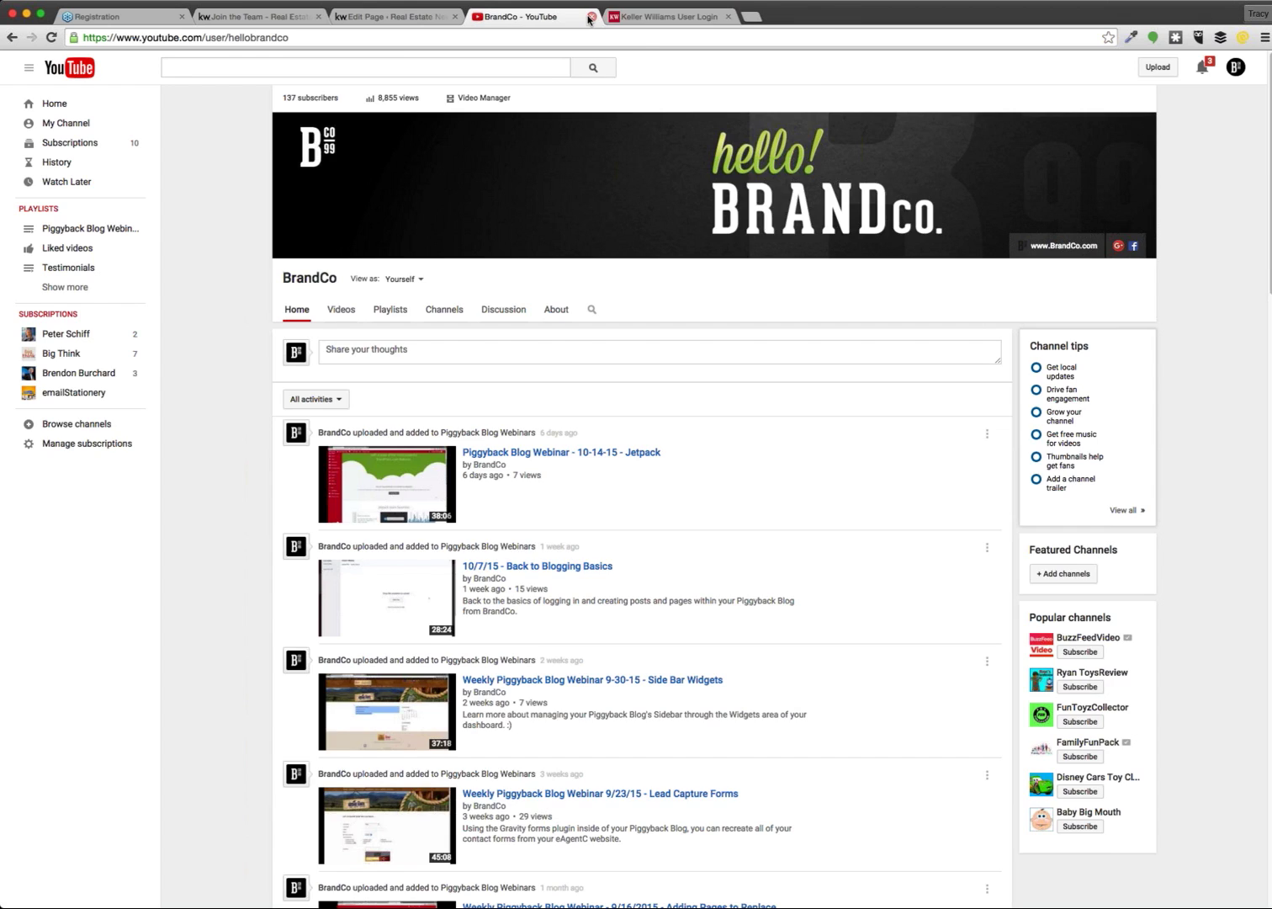
{"action": "left_click", "coordinate": [590, 17]}
{"action": "left_click_drag", "start_coordinate": [517, 15], "coordinate": [253, 15]}
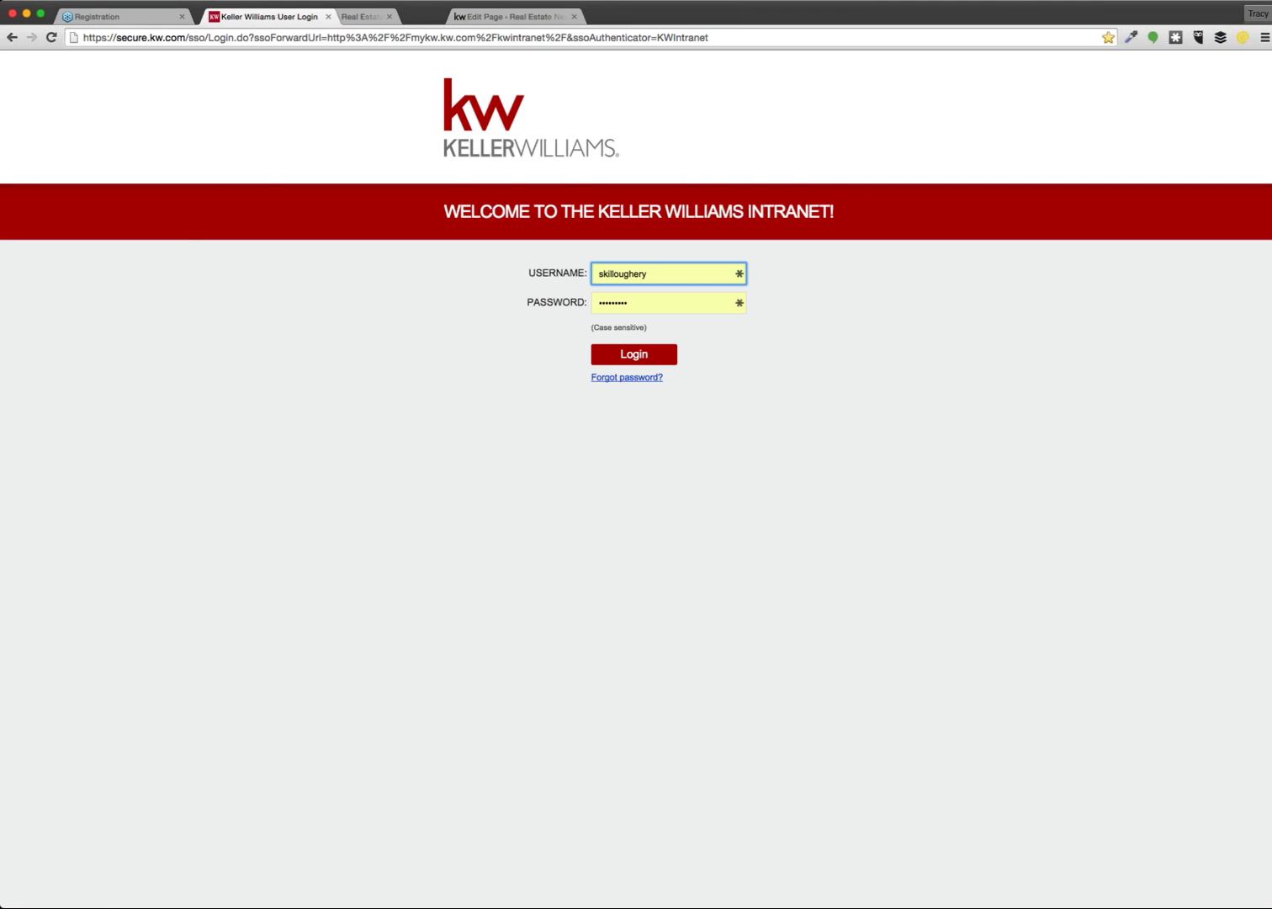
{"action": "key", "text": "super+w"}
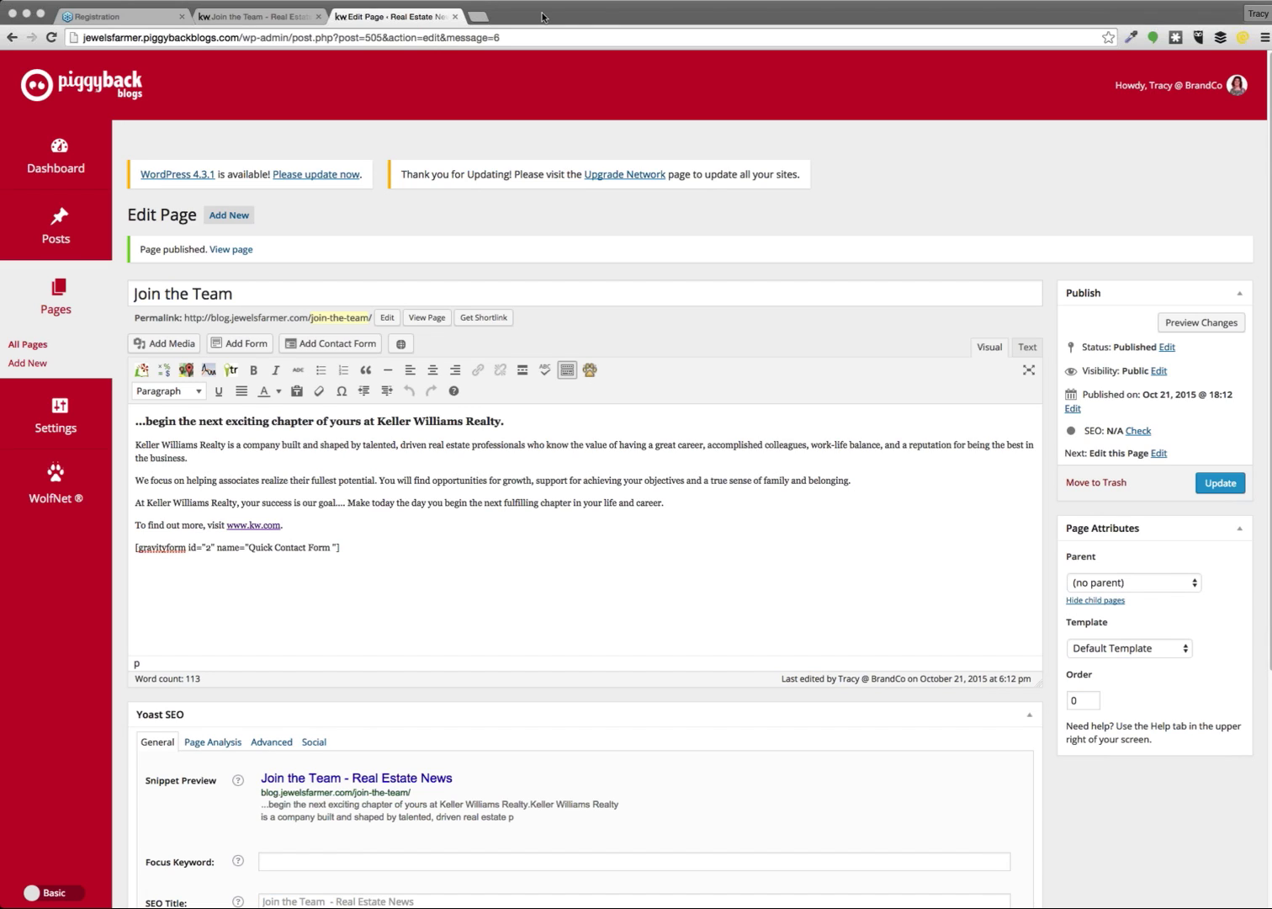
Step: Open the intranet's eAgentC Agent Websites page and go to the Agent Website Admin Tool
{"action": "key", "text": "super+shift+t"}
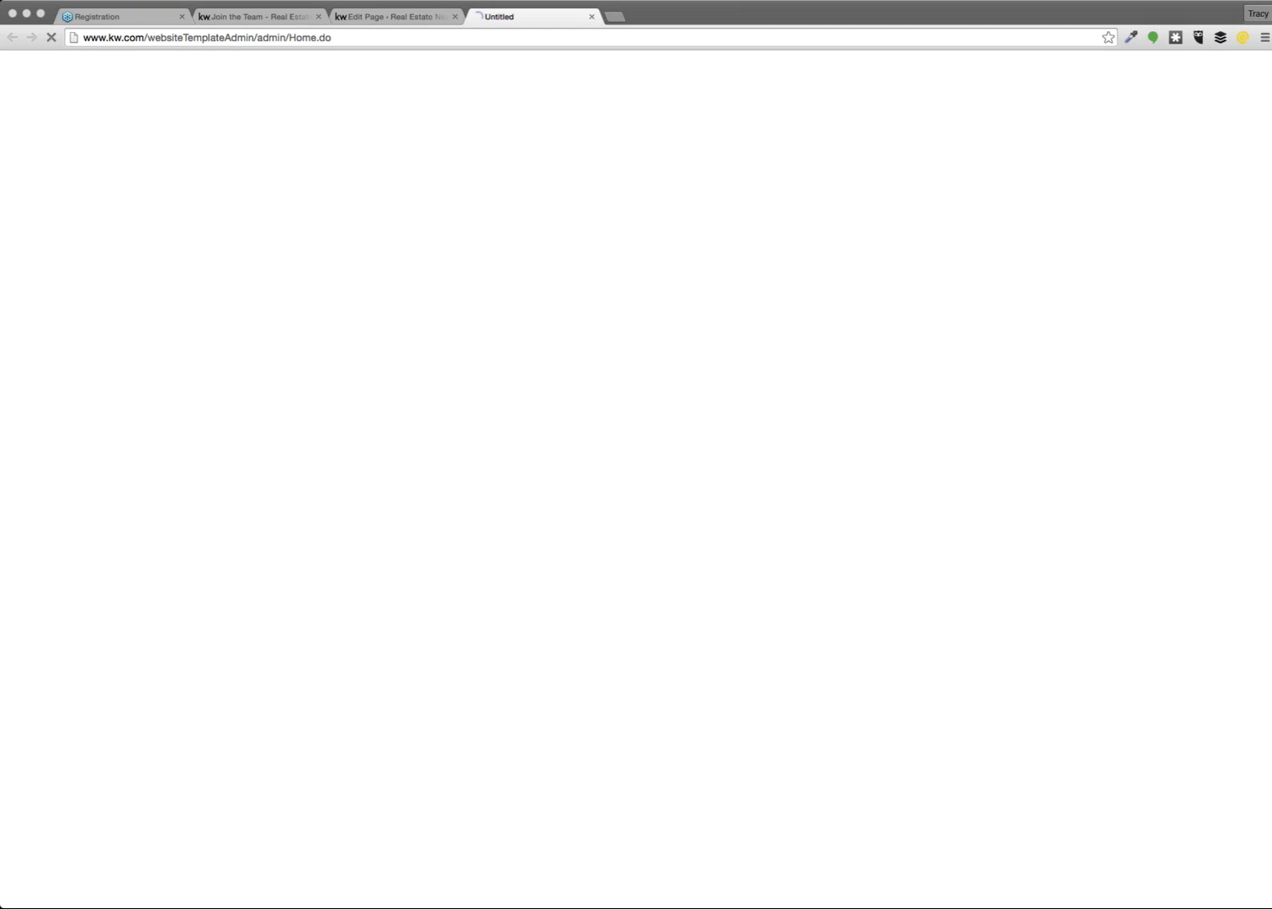
{"action": "left_click_drag", "start_coordinate": [538, 16], "coordinate": [396, 16]}
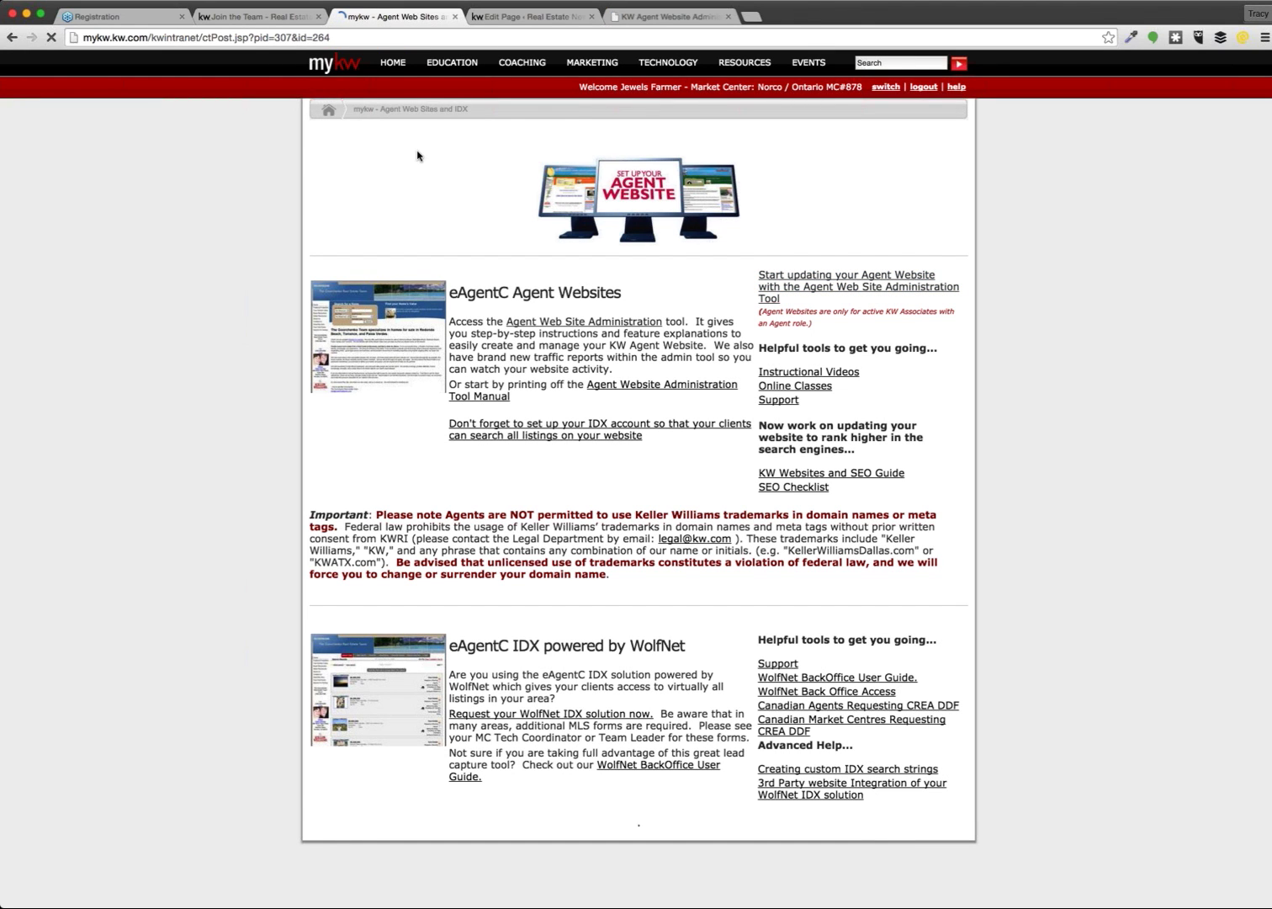
{"action": "mouse_move", "coordinate": [671, 64]}
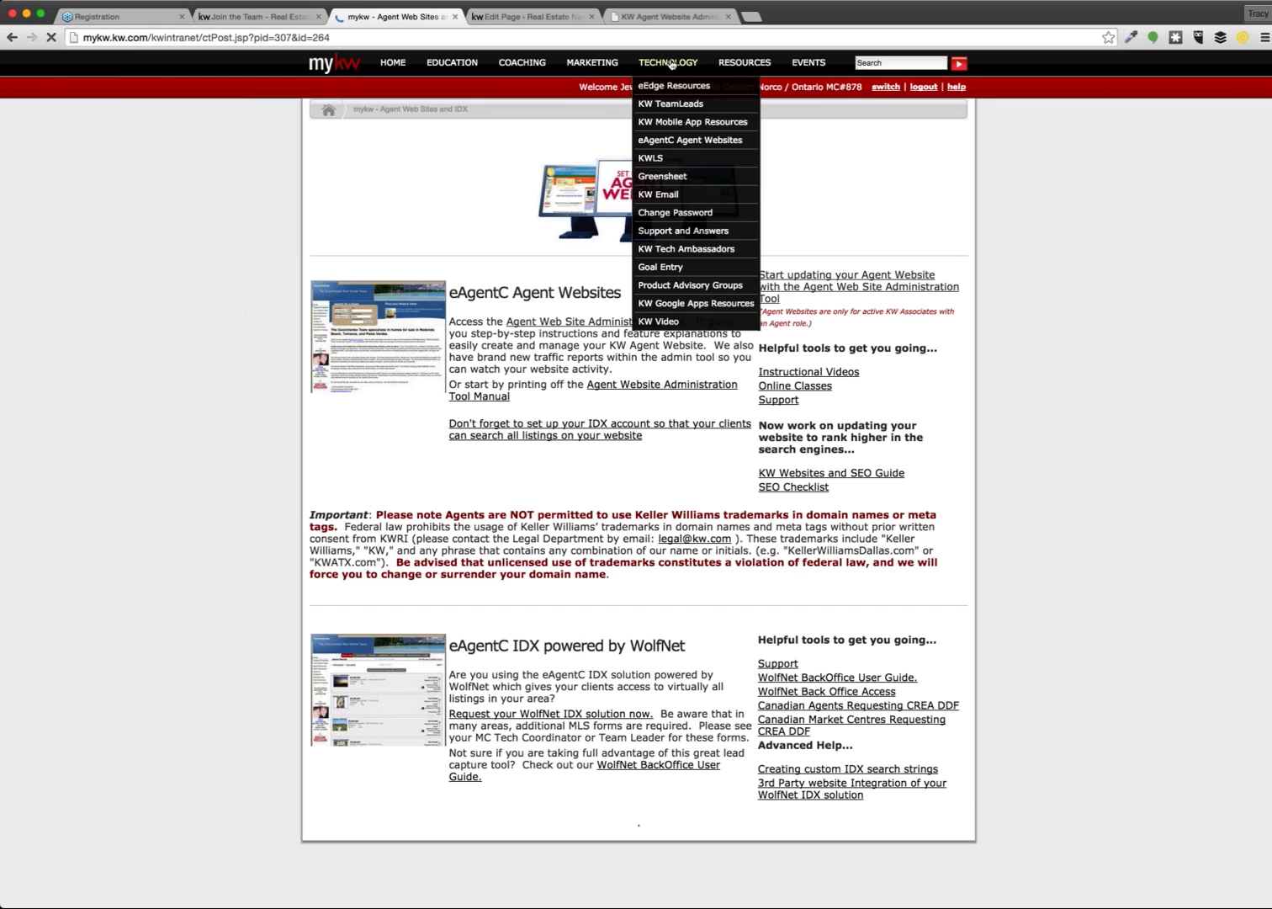
{"action": "left_click", "coordinate": [692, 149]}
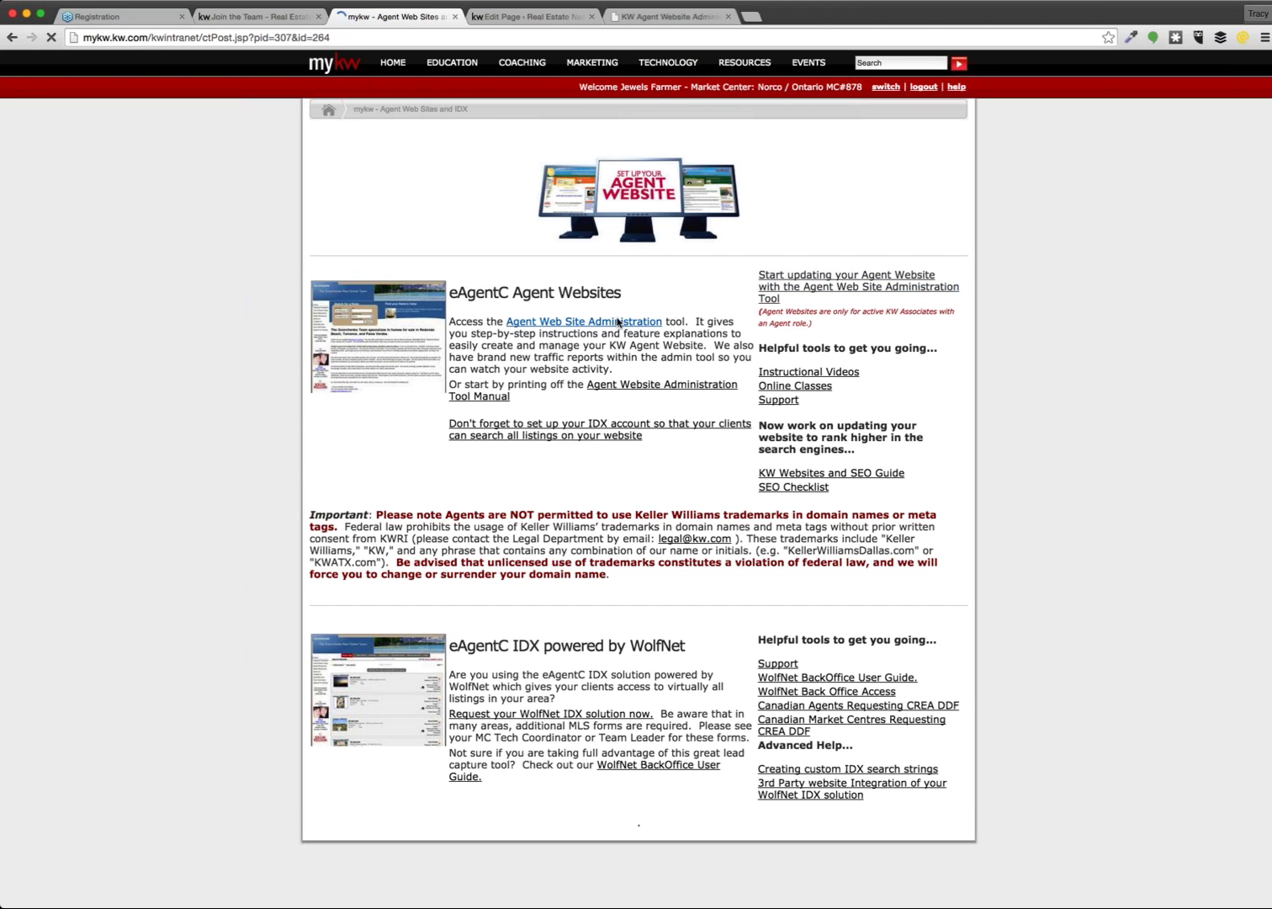
{"action": "left_click", "coordinate": [646, 16]}
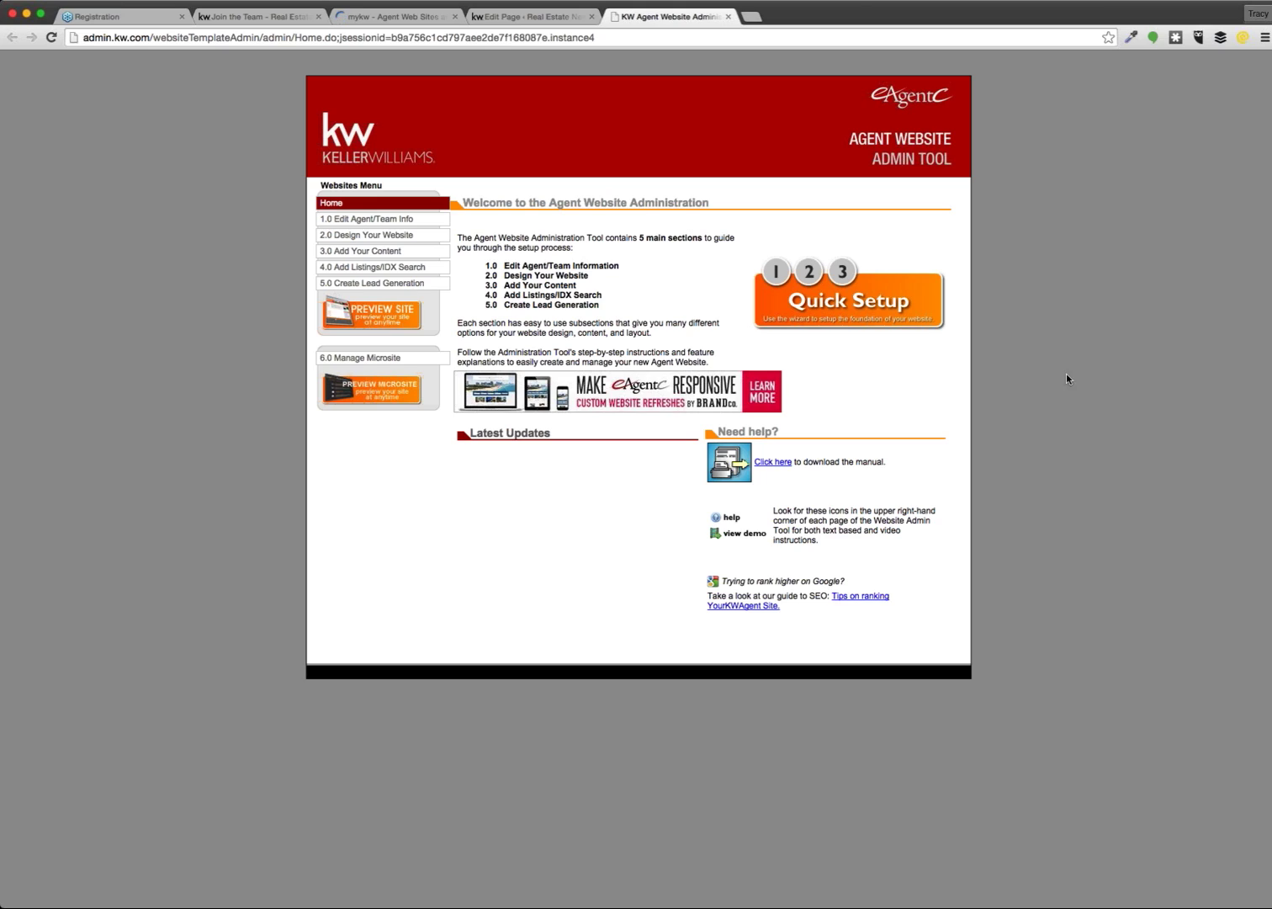
Step: Load the About category under Customize Website Navigation's additional categories and compare its links with the demo blog's About menu
{"action": "left_click", "coordinate": [341, 252]}
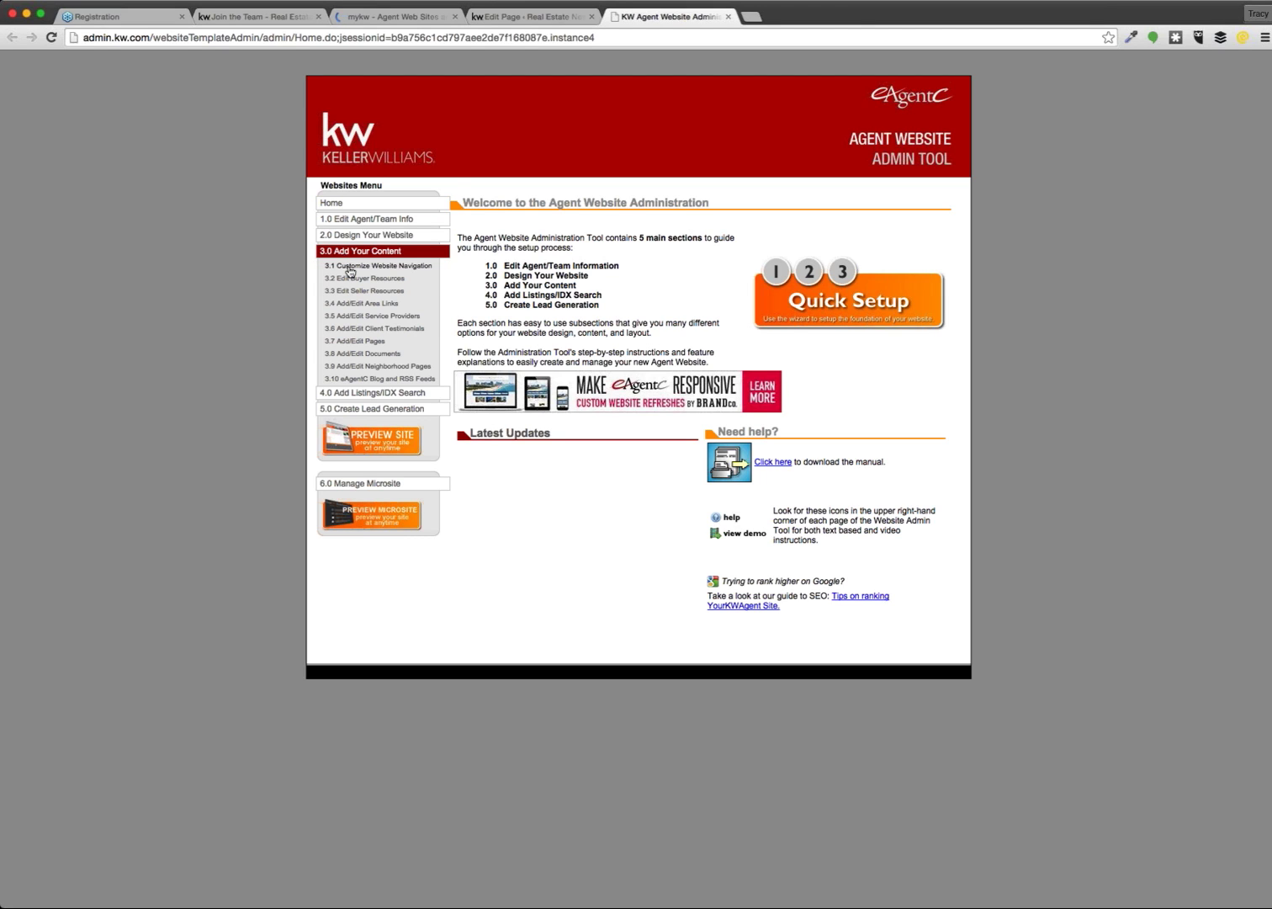
{"action": "left_click", "coordinate": [350, 268]}
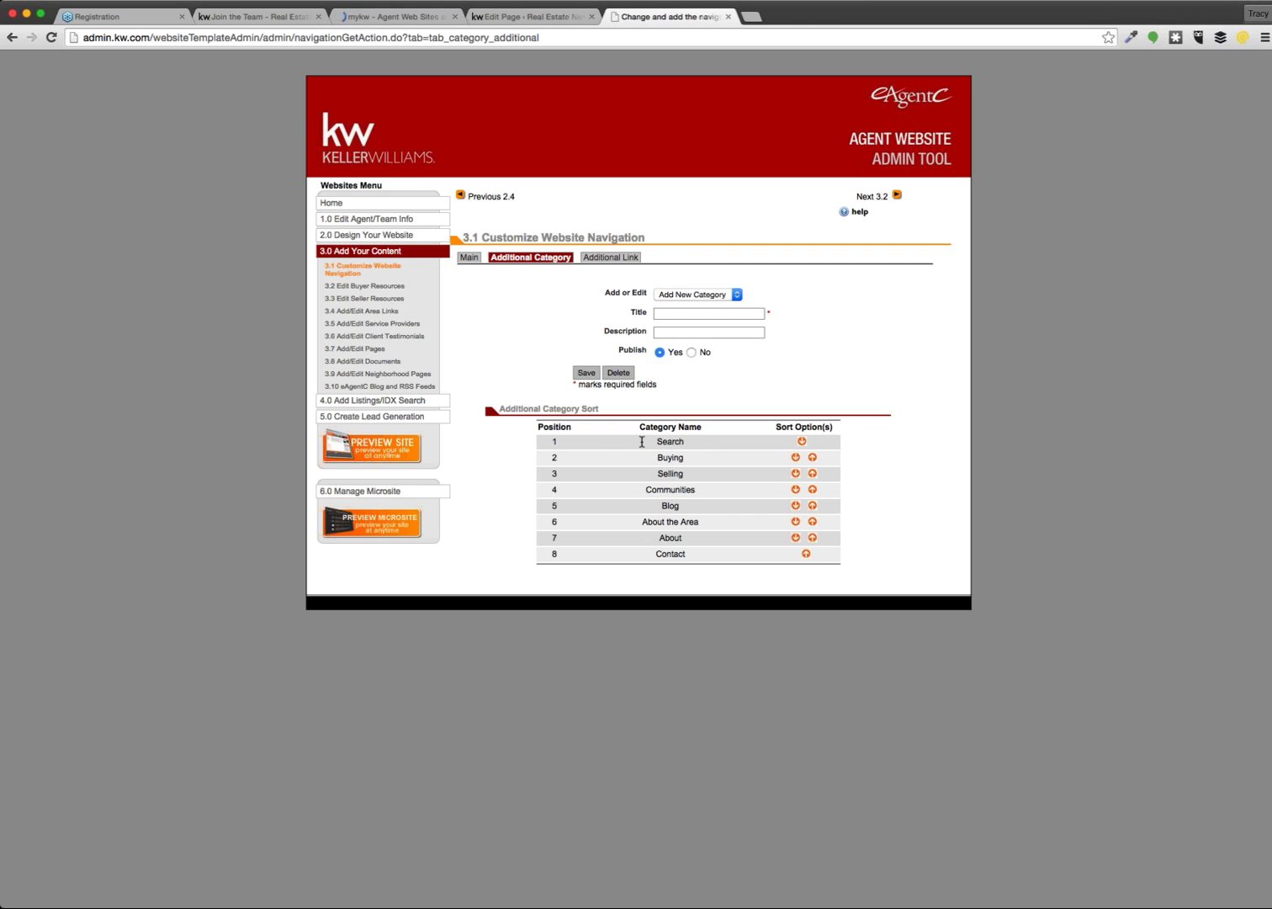
{"action": "left_click", "coordinate": [688, 299]}
{"action": "left_click", "coordinate": [690, 402]}
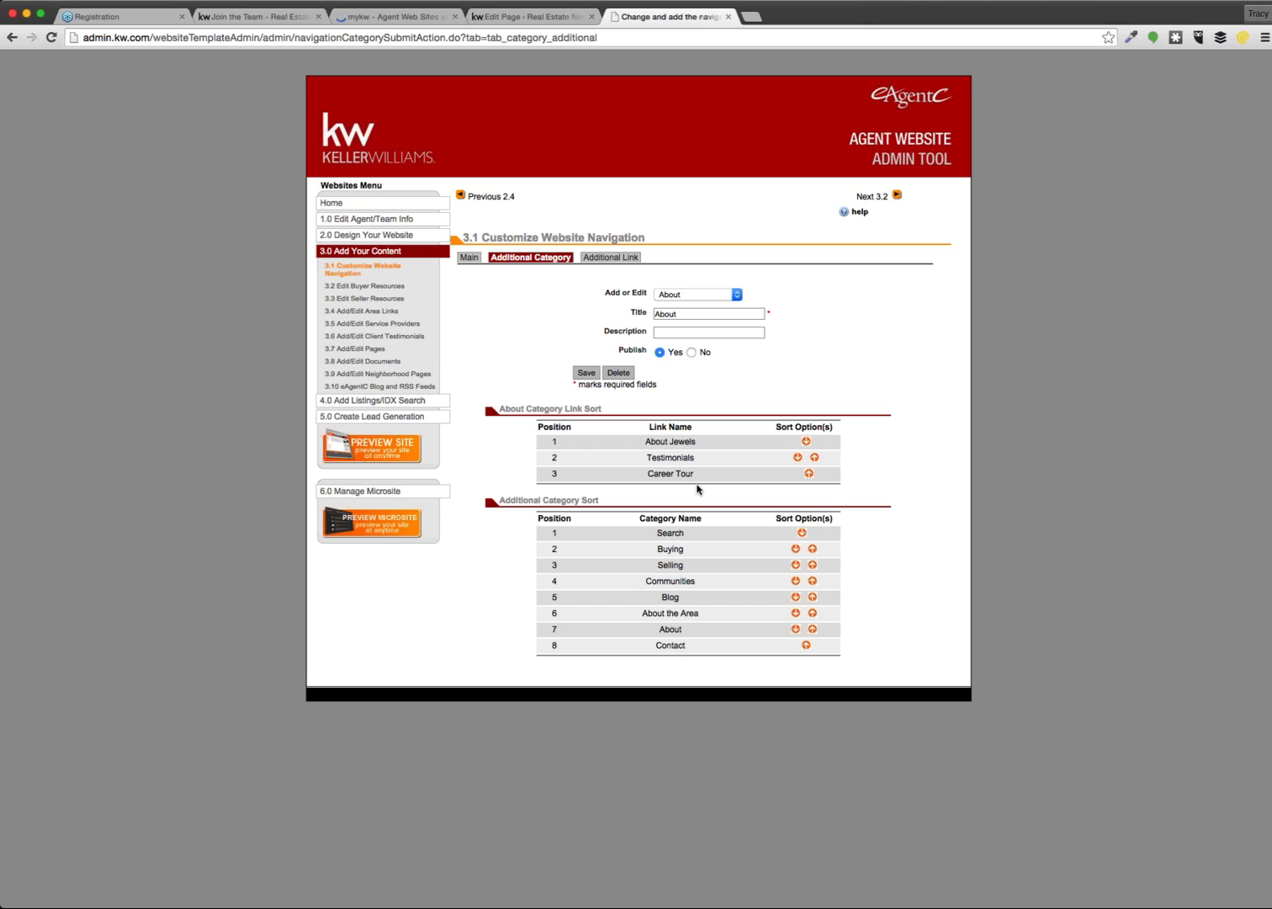
{"action": "left_click", "coordinate": [395, 16]}
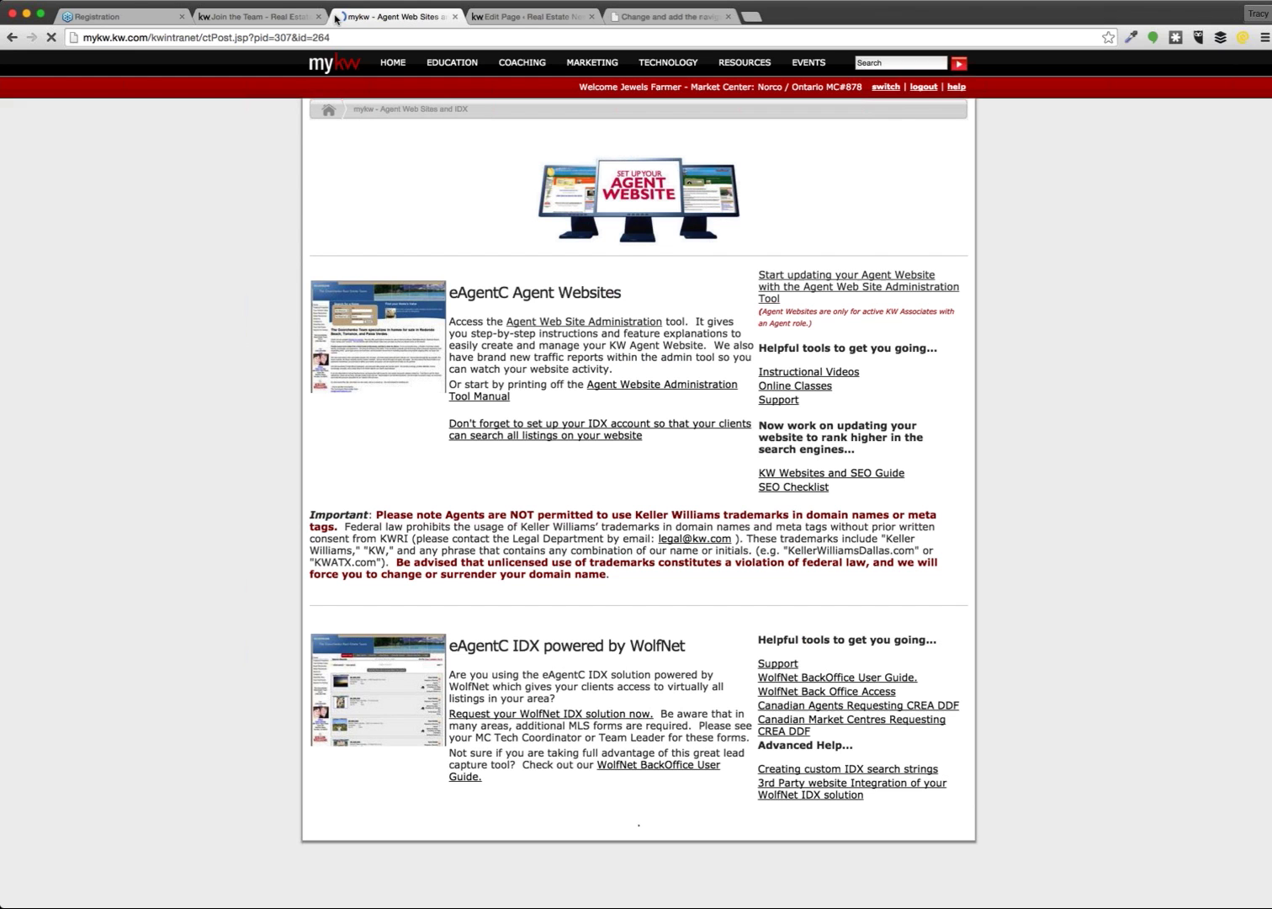
{"action": "left_click", "coordinate": [253, 16]}
{"action": "mouse_move", "coordinate": [824, 225]}
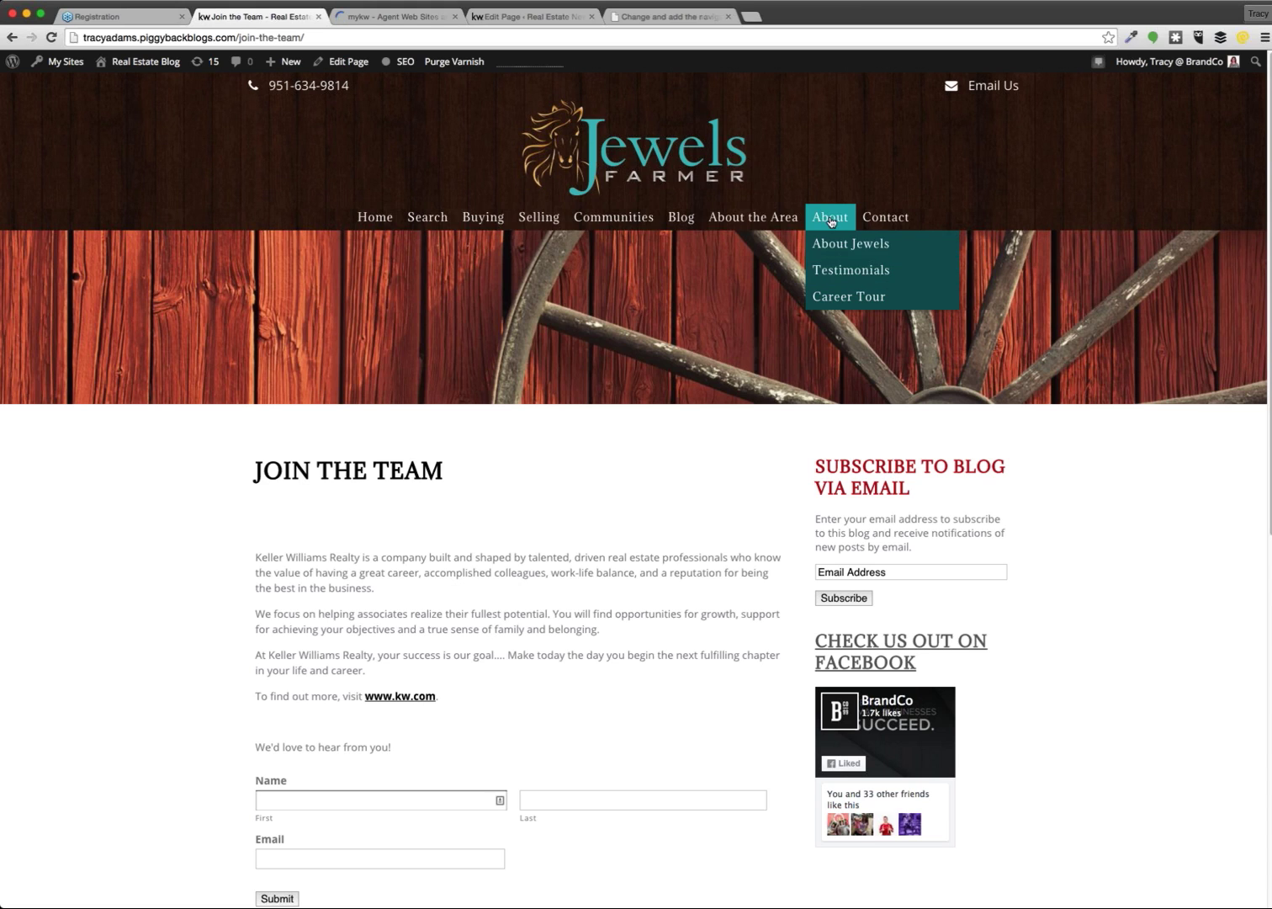
{"action": "left_click", "coordinate": [646, 16]}
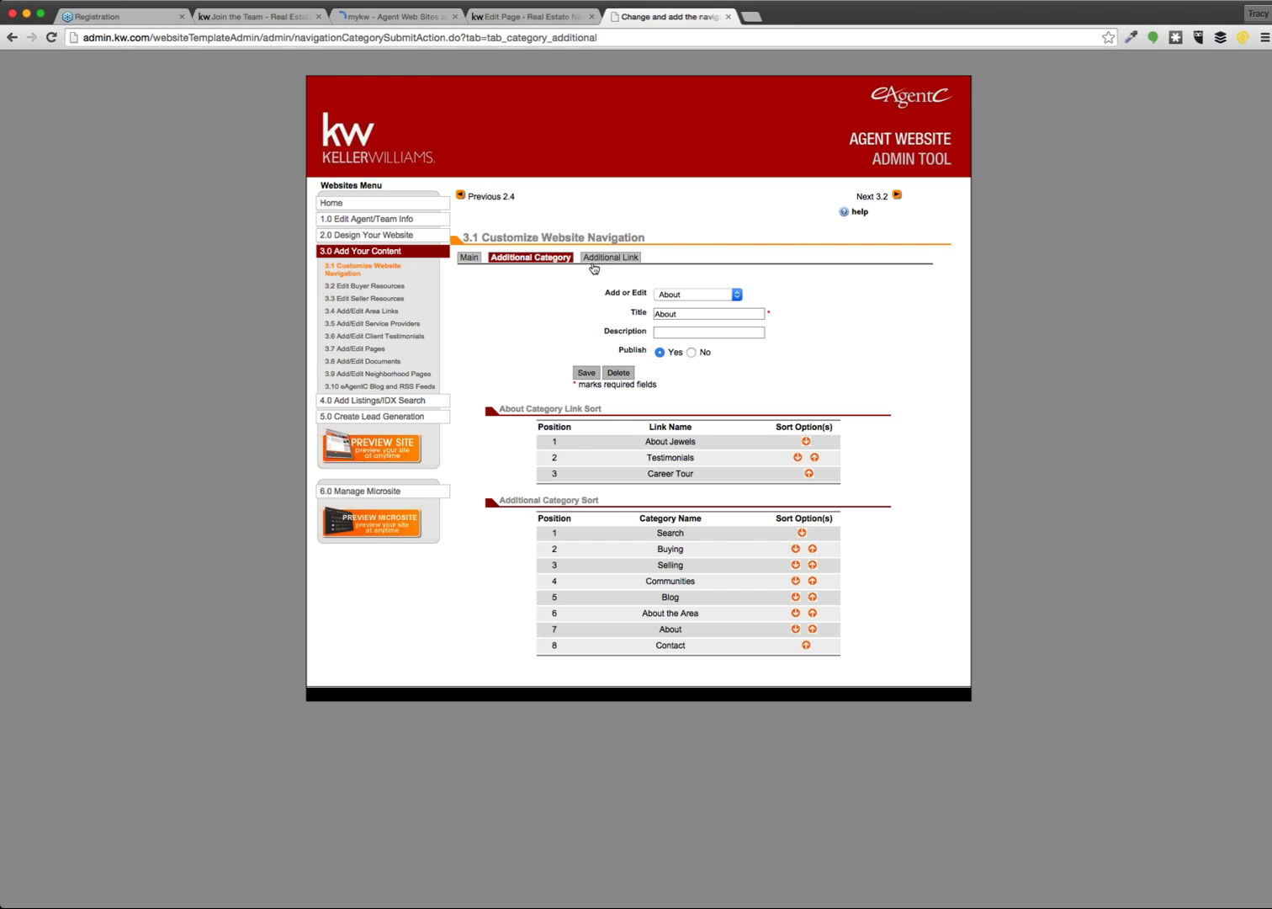
Step: Set the Career Tour additional link's Publish option to No and save it
{"action": "left_click", "coordinate": [594, 262]}
{"action": "left_click", "coordinate": [665, 294]}
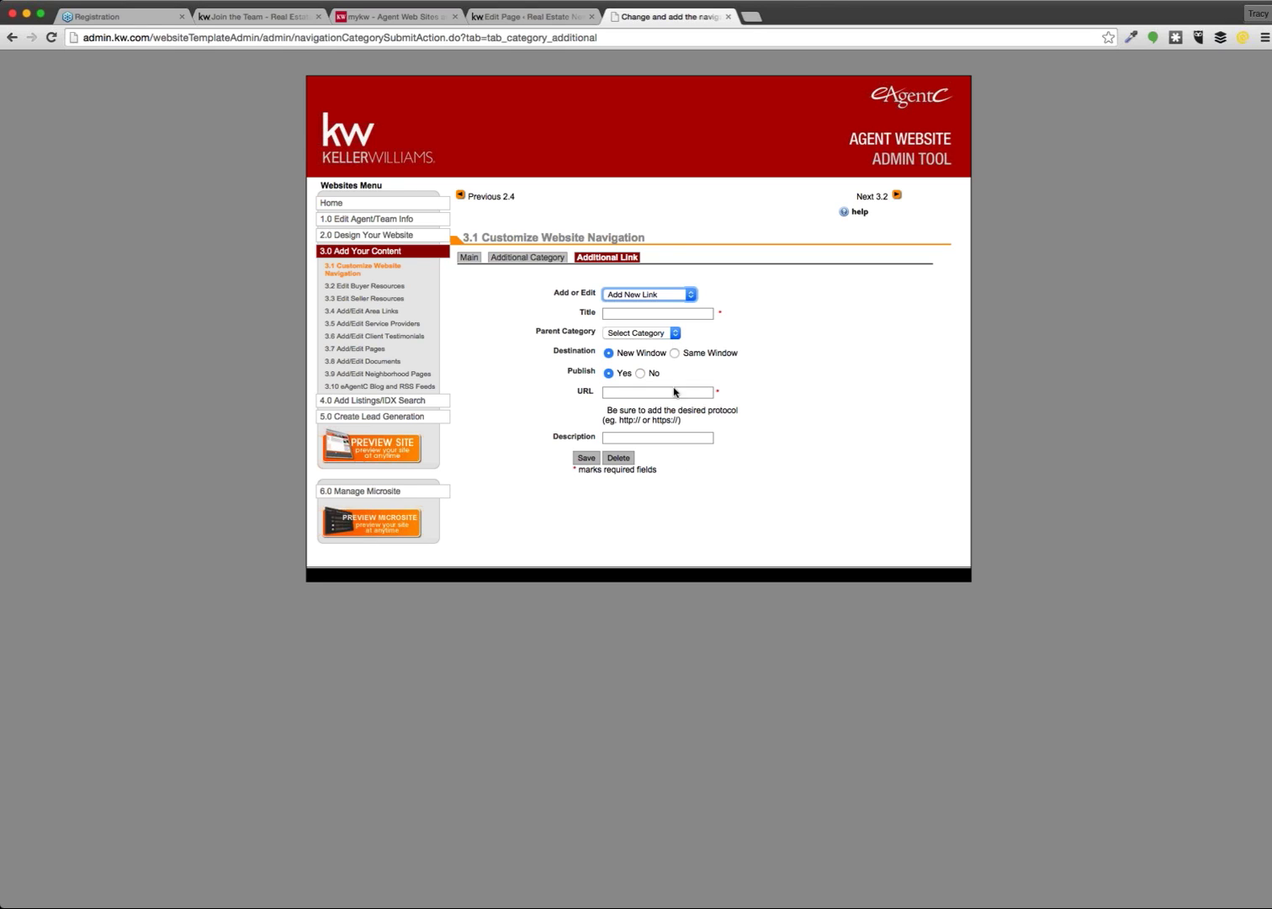
{"action": "key", "text": "c"}
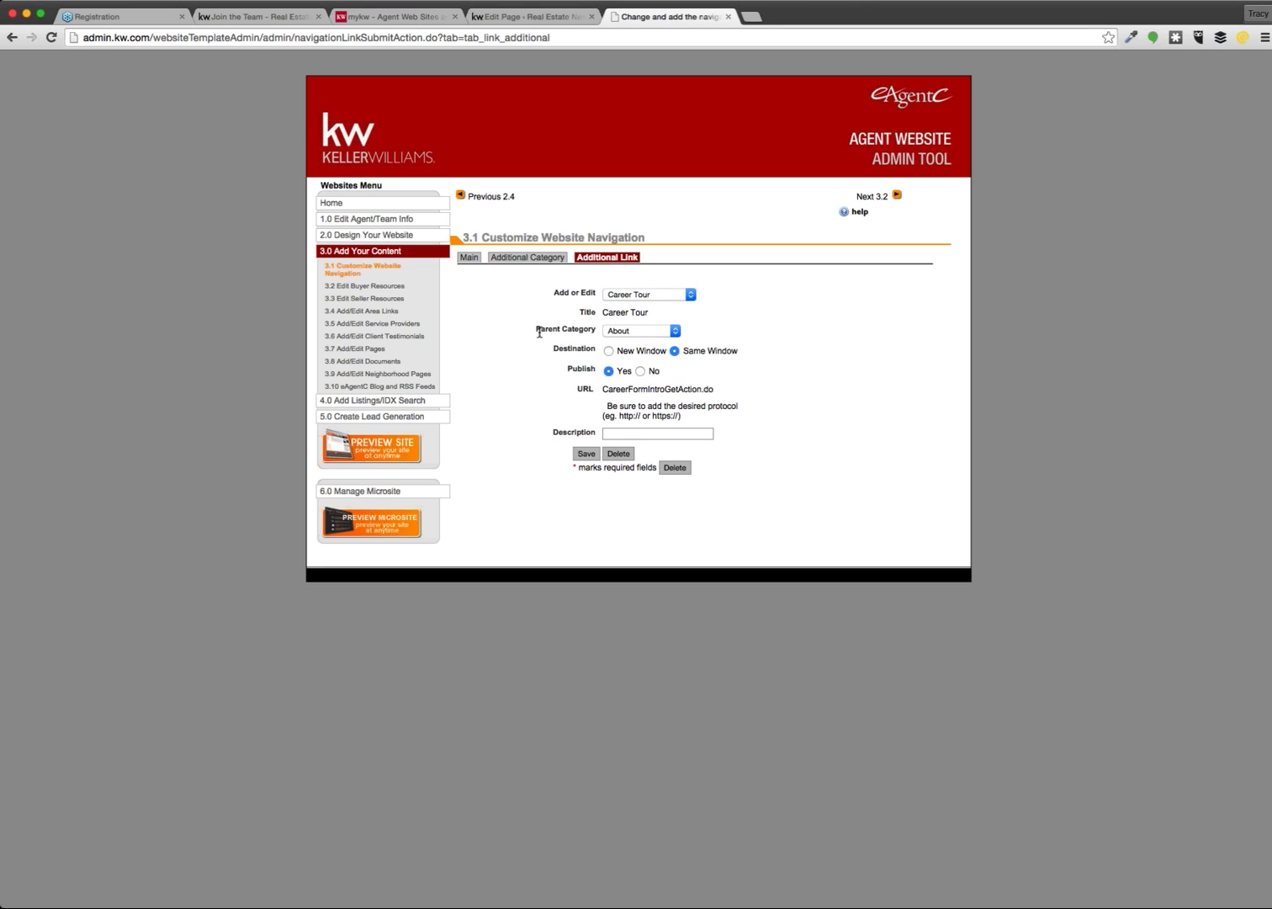
{"action": "left_click_drag", "start_coordinate": [539, 333], "coordinate": [594, 332]}
{"action": "left_click", "coordinate": [699, 335]}
{"action": "left_click", "coordinate": [641, 371]}
{"action": "left_click", "coordinate": [587, 454]}
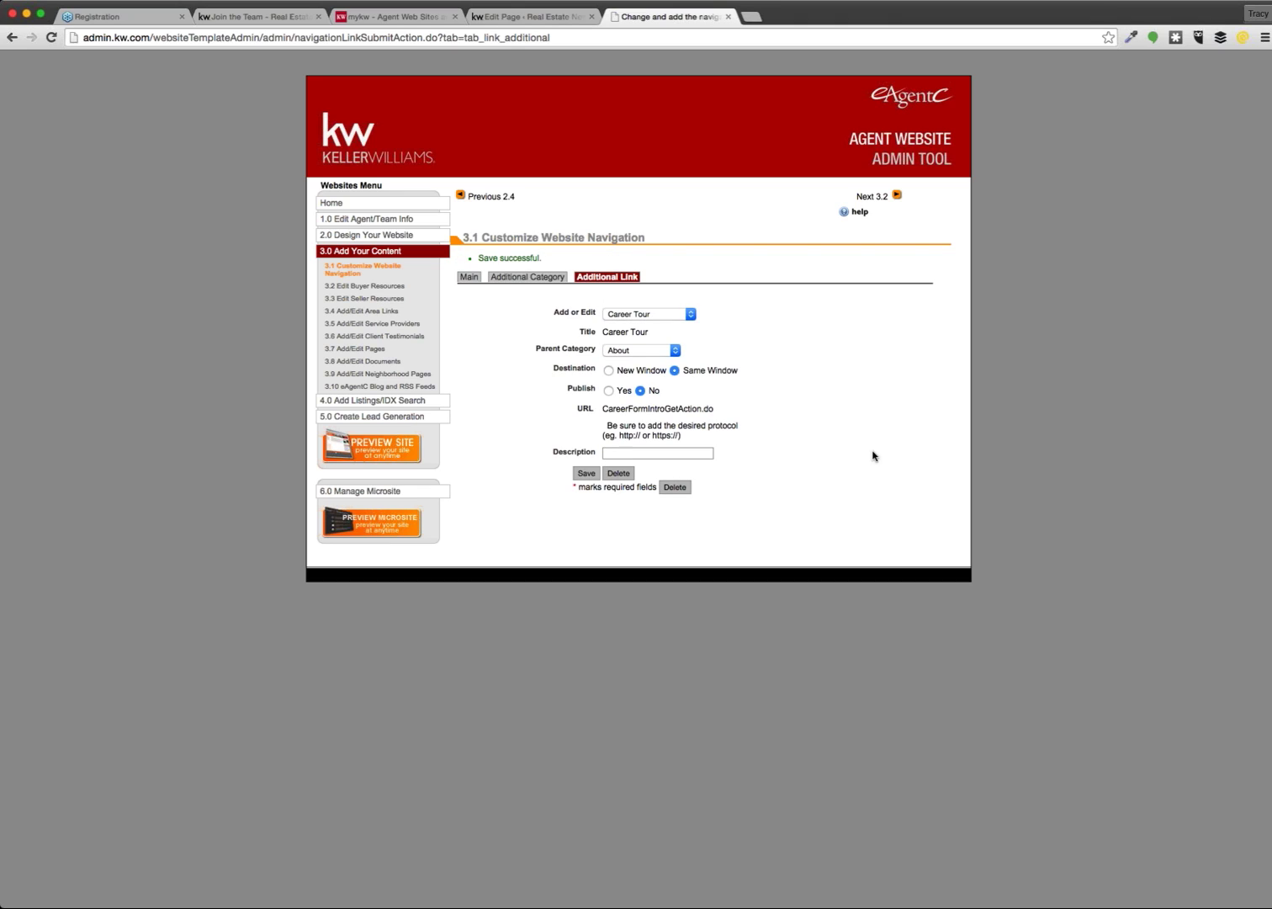
Step: Check the links listed for the About category in the additional categories
{"action": "left_click", "coordinate": [536, 278]}
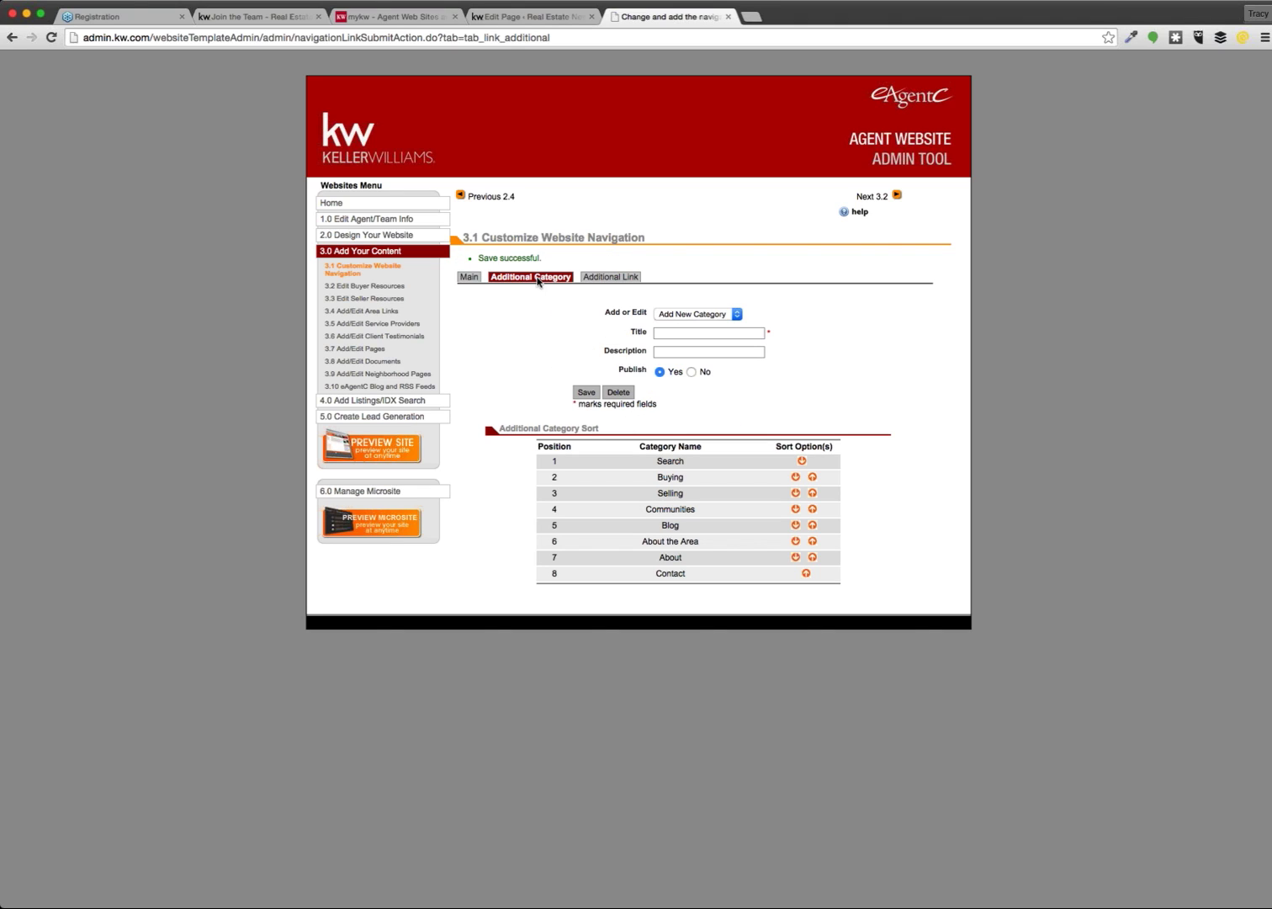
{"action": "left_click", "coordinate": [678, 315]}
{"action": "key", "text": "a"}
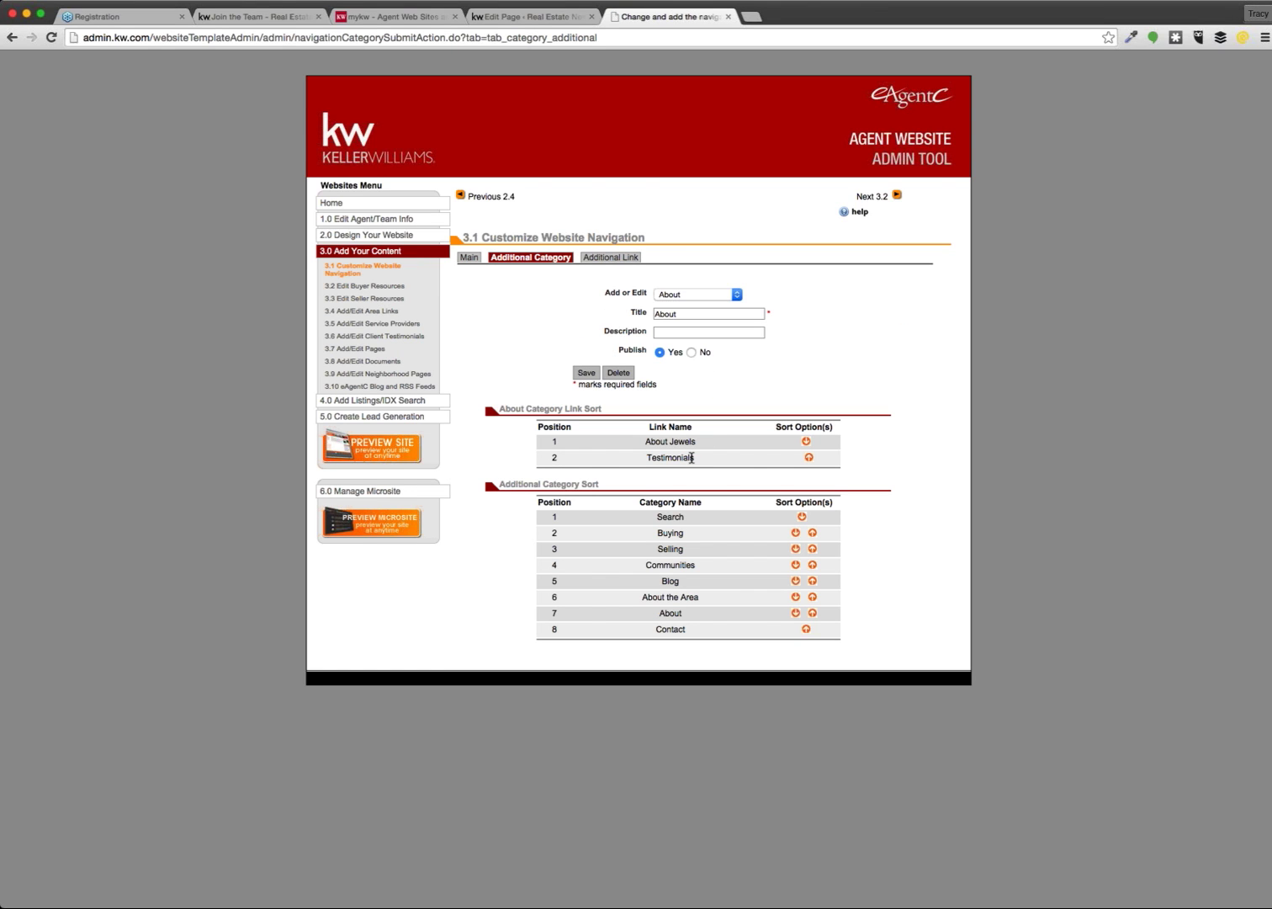
Step: Start a new additional link titled "Join the Team" with parent category About and destination Same Window
{"action": "left_click", "coordinate": [608, 256]}
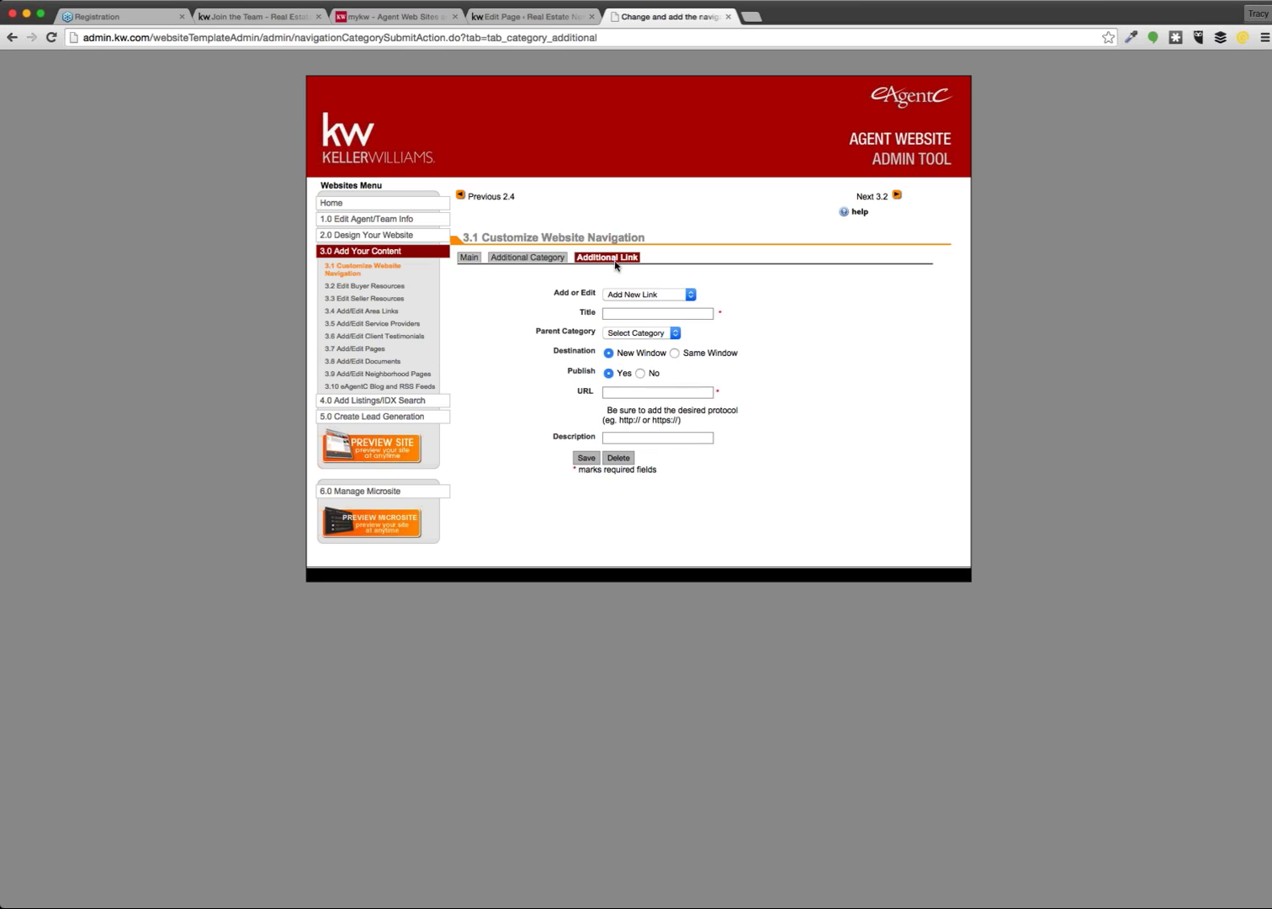
{"action": "left_click", "coordinate": [639, 312]}
{"action": "type", "text": "Join "}
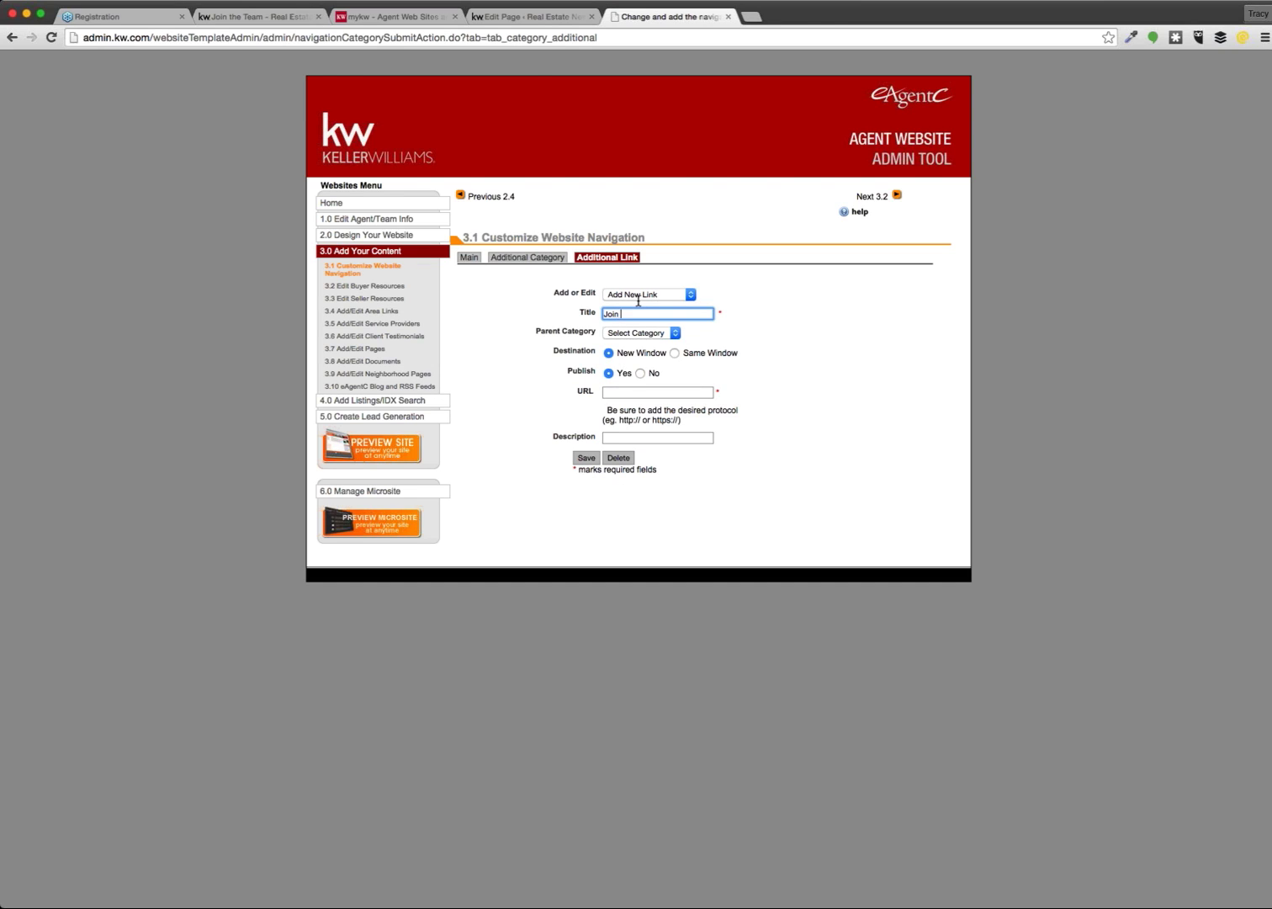
{"action": "type", "text": "the Team"}
{"action": "key", "text": "Tab"}
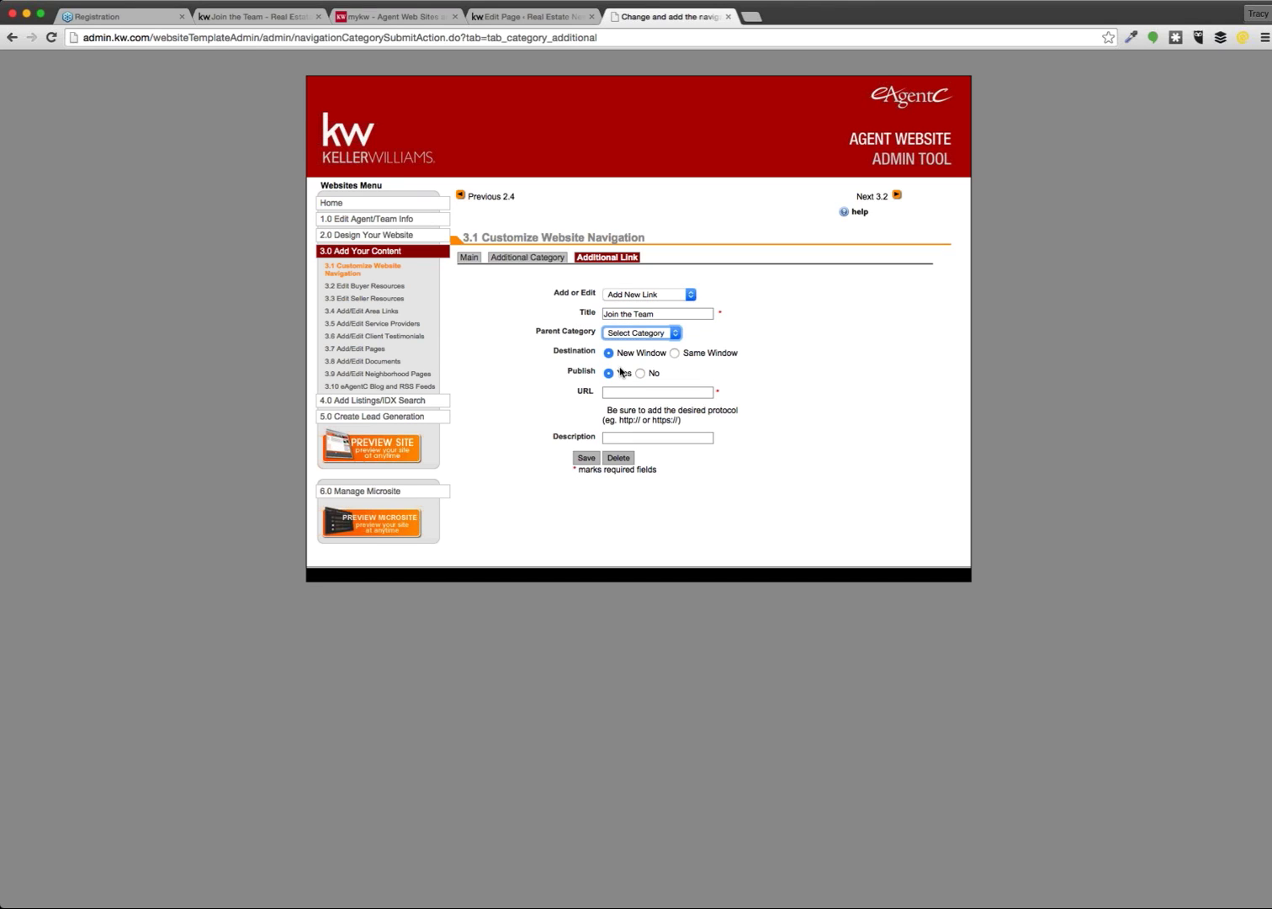
{"action": "key", "text": "a"}
{"action": "left_click", "coordinate": [675, 353]}
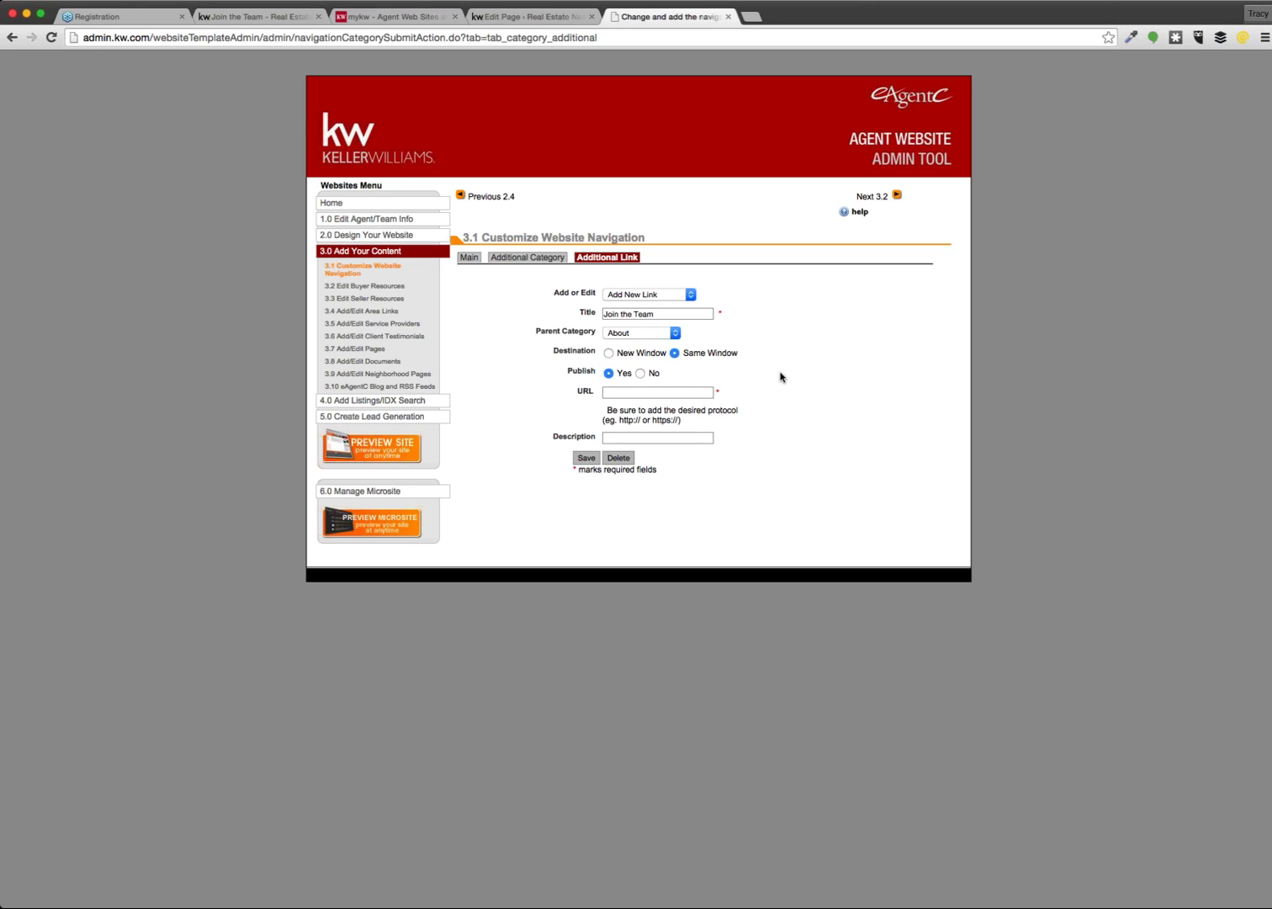
Step: View the published Join the Team page from its blog editor and select its full web address for copying
{"action": "left_click", "coordinate": [273, 16]}
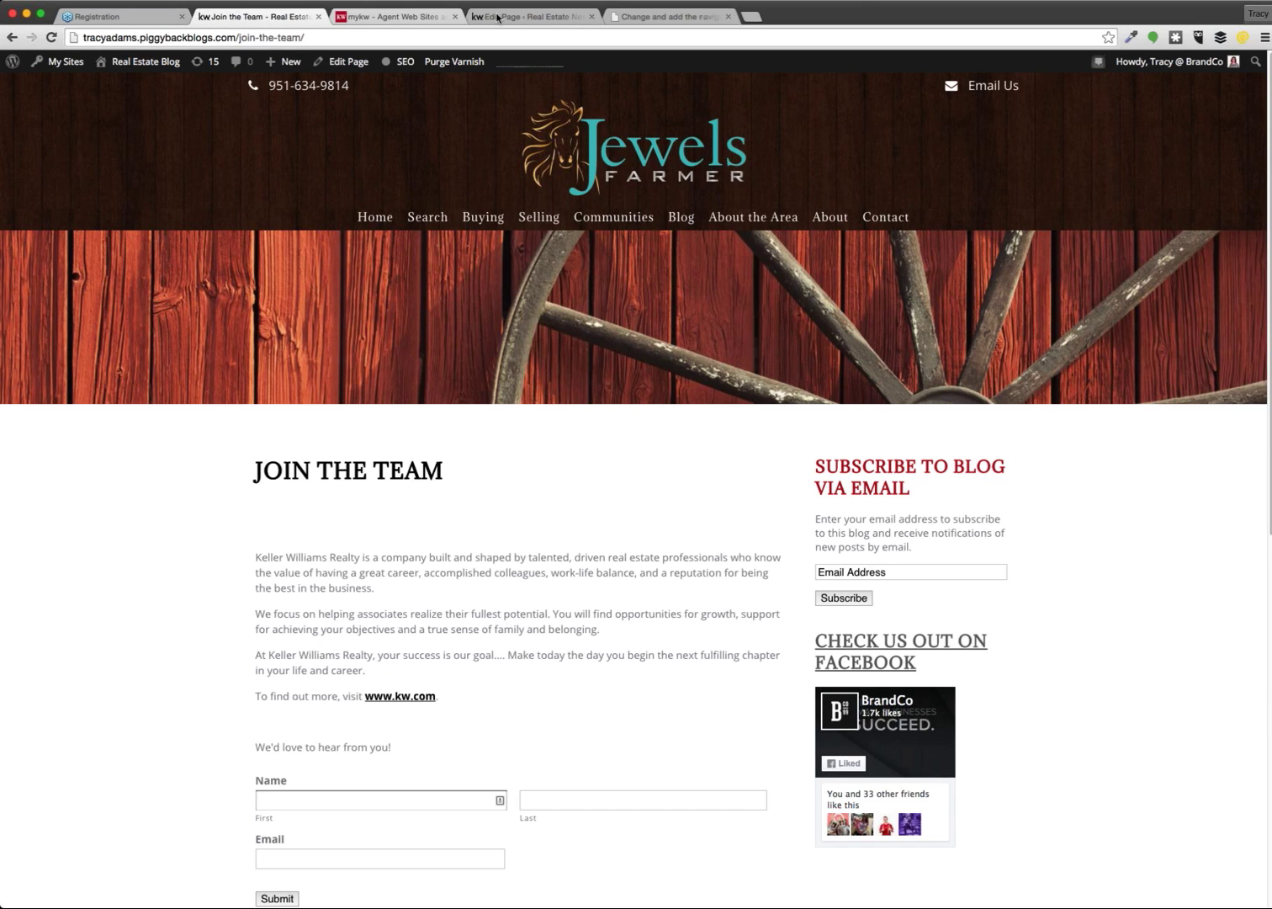
{"action": "left_click", "coordinate": [396, 16]}
{"action": "left_click", "coordinate": [485, 17]}
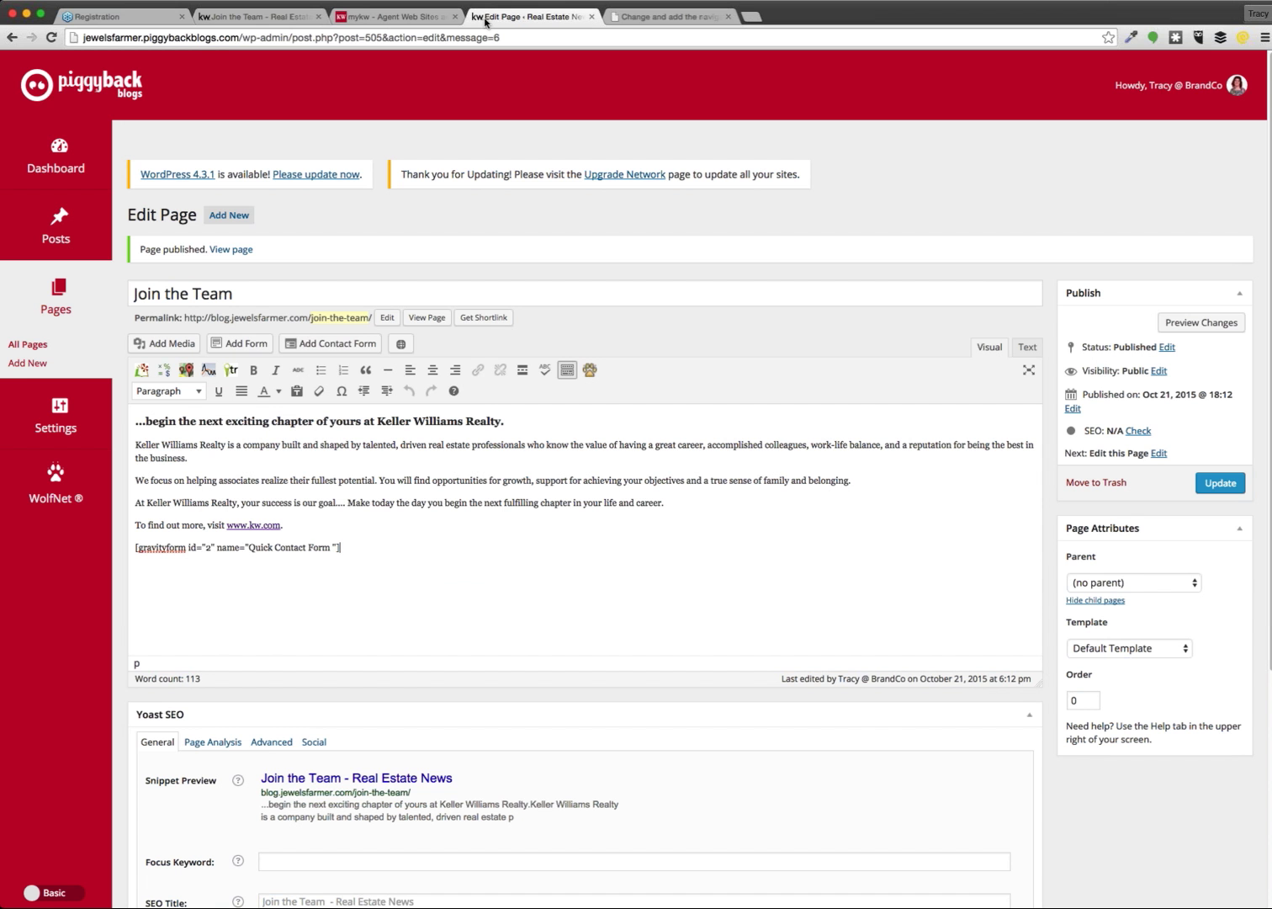
{"action": "left_click", "coordinate": [428, 318]}
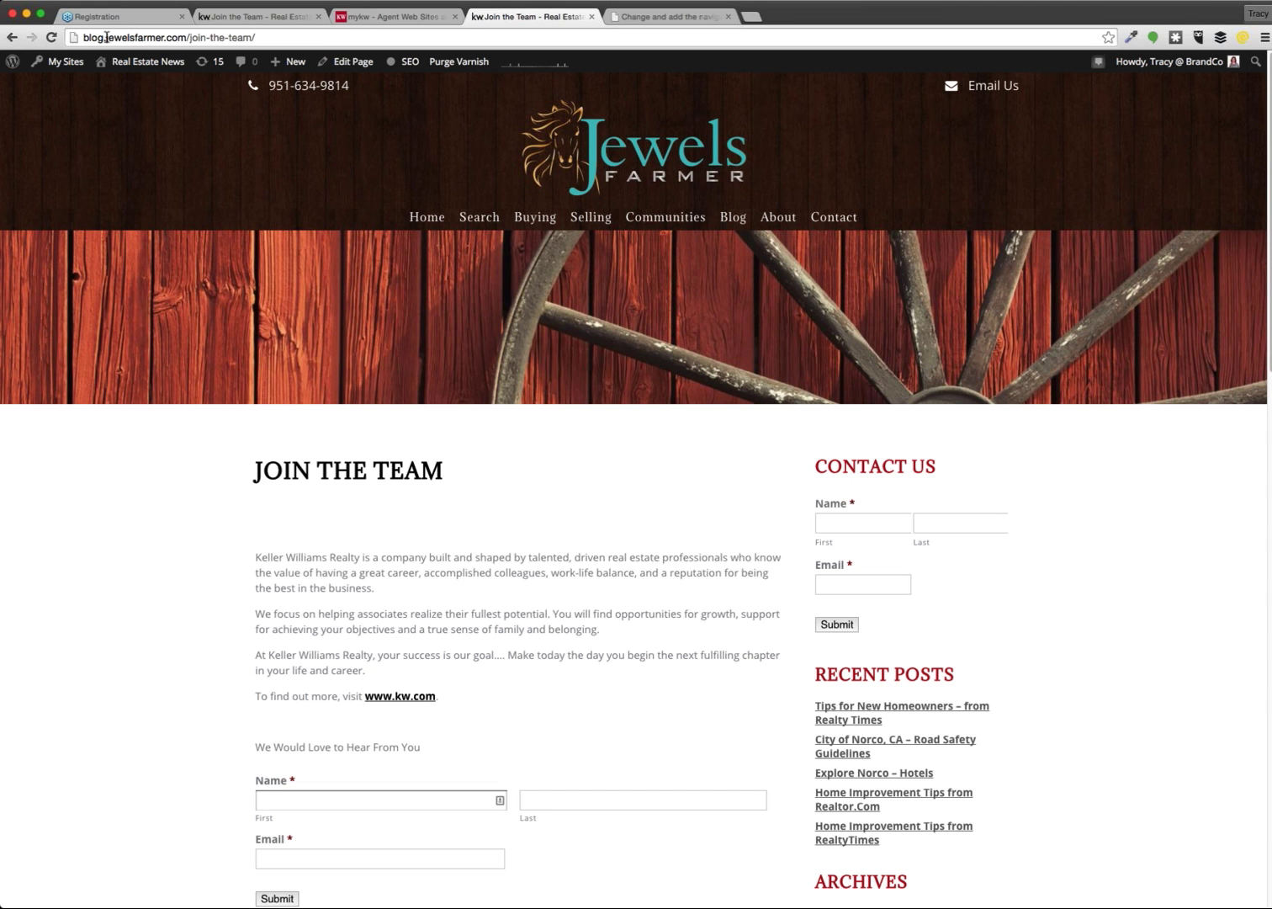
{"action": "left_click", "coordinate": [203, 38]}
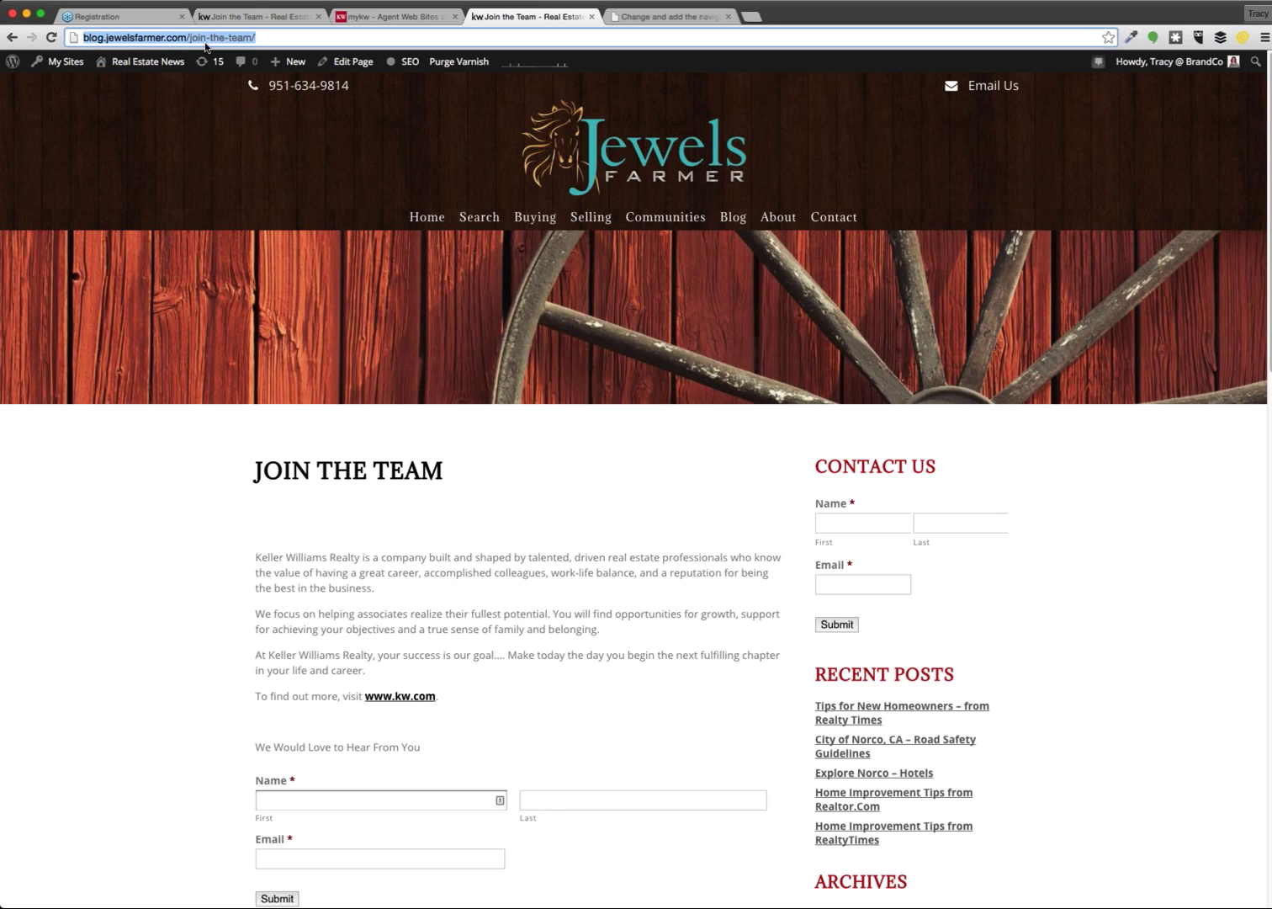
Step: Set the new Join the Team link's URL to the copied blog page address and save the link
{"action": "left_click", "coordinate": [658, 17]}
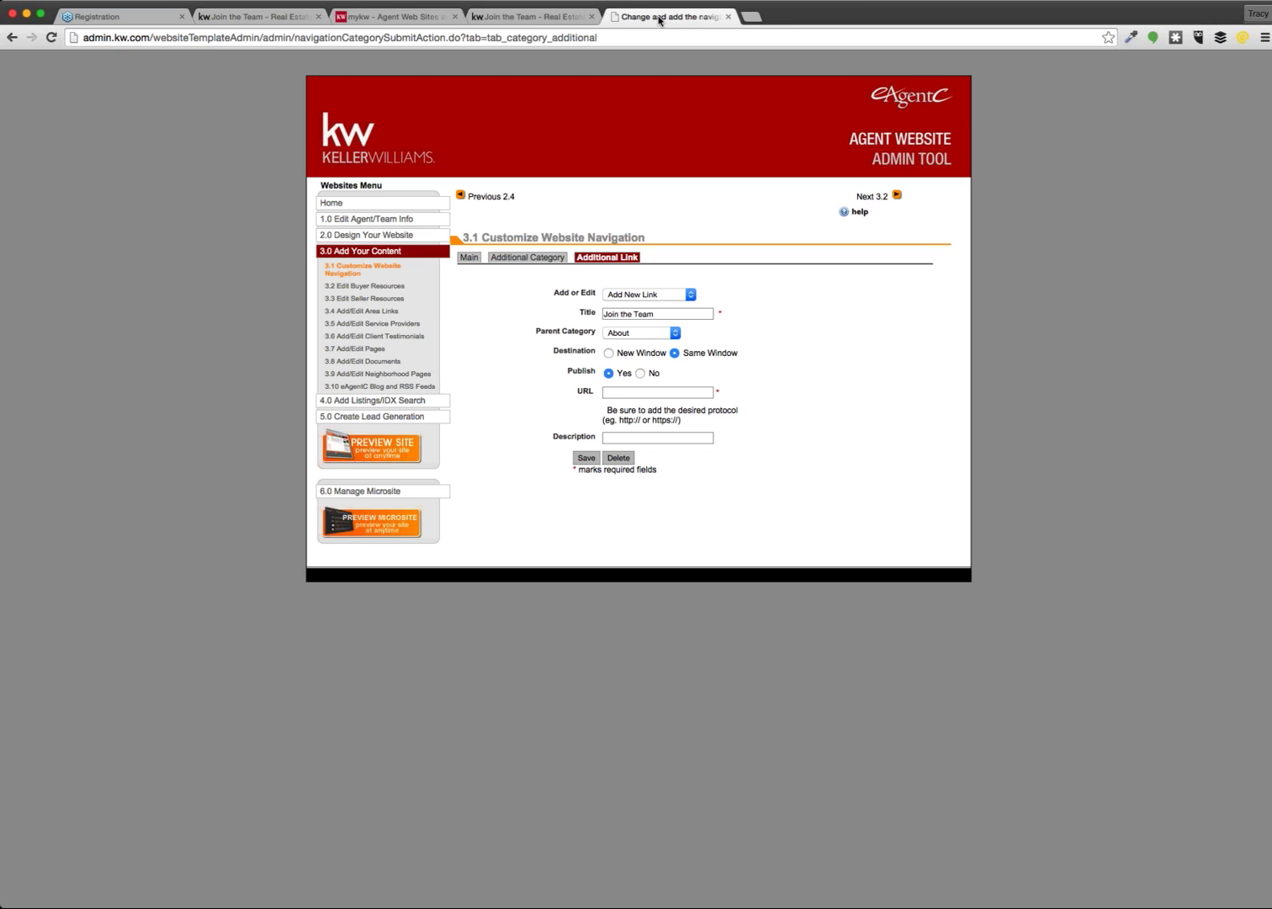
{"action": "left_click", "coordinate": [615, 393]}
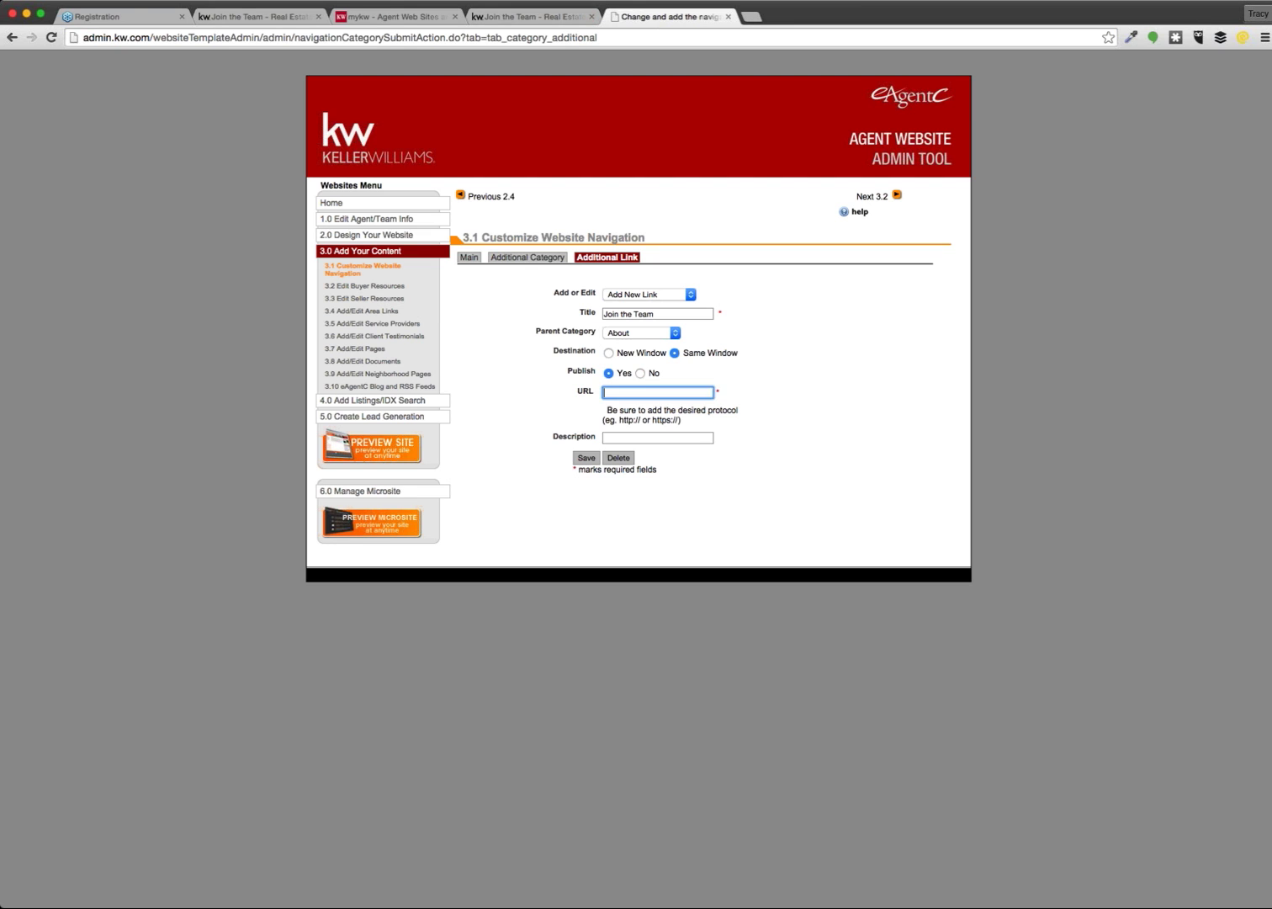
{"action": "key", "text": "ctrl+v"}
{"action": "left_click", "coordinate": [855, 434]}
{"action": "key", "text": "Return"}
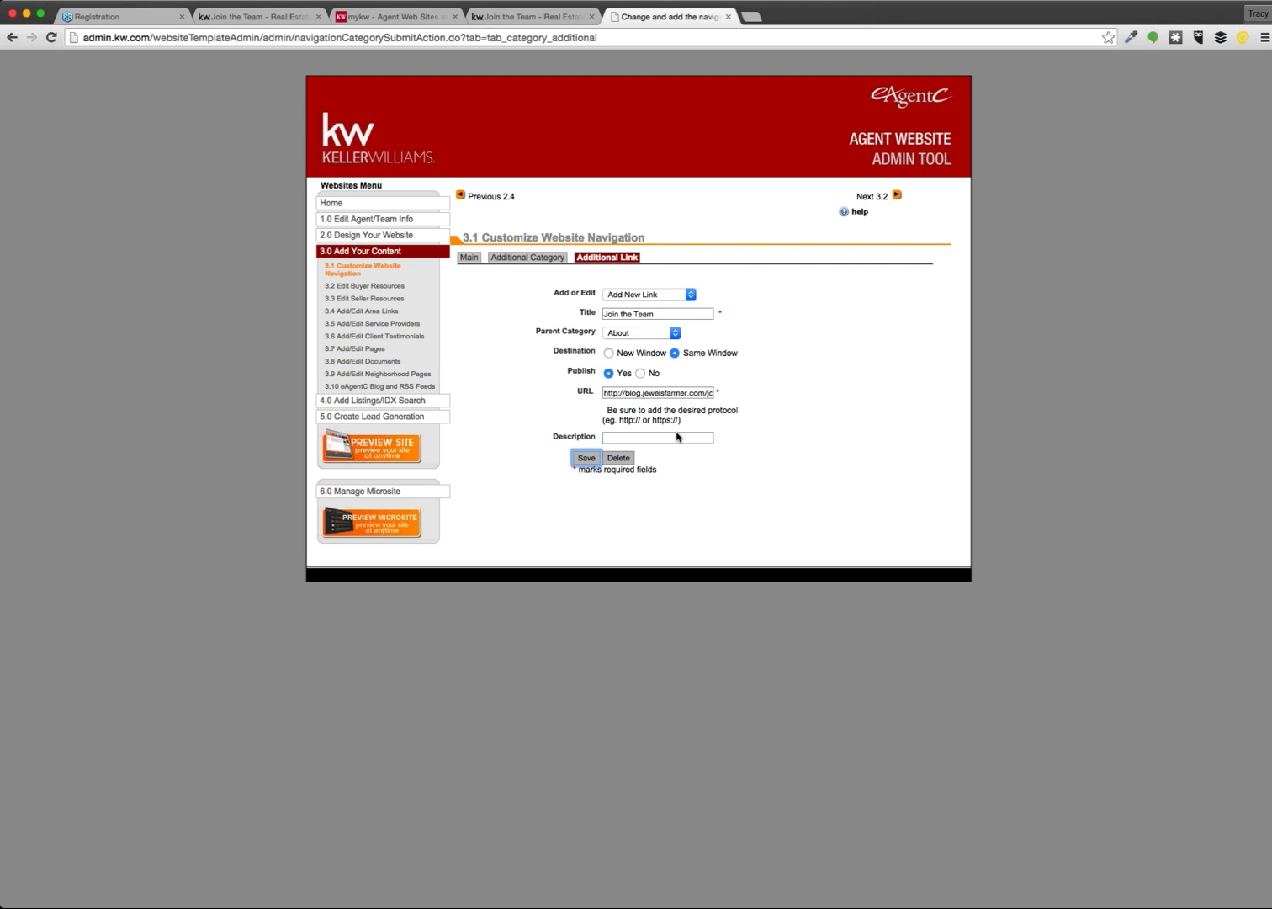
Step: Load the About category in the additional categories and check which links it lists and their order
{"action": "left_click", "coordinate": [524, 276]}
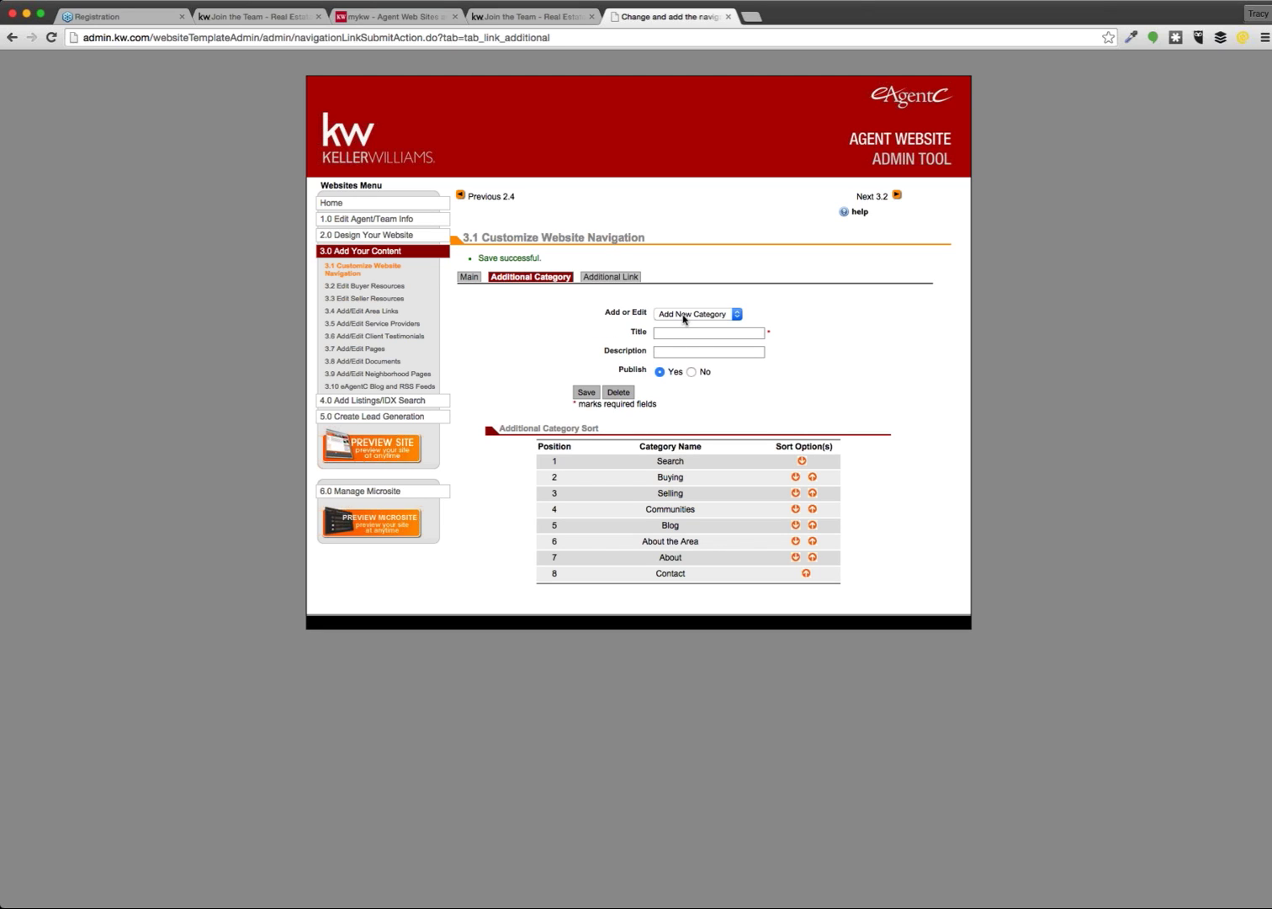
{"action": "left_click", "coordinate": [682, 318]}
{"action": "left_click", "coordinate": [683, 318]}
{"action": "key", "text": "a"}
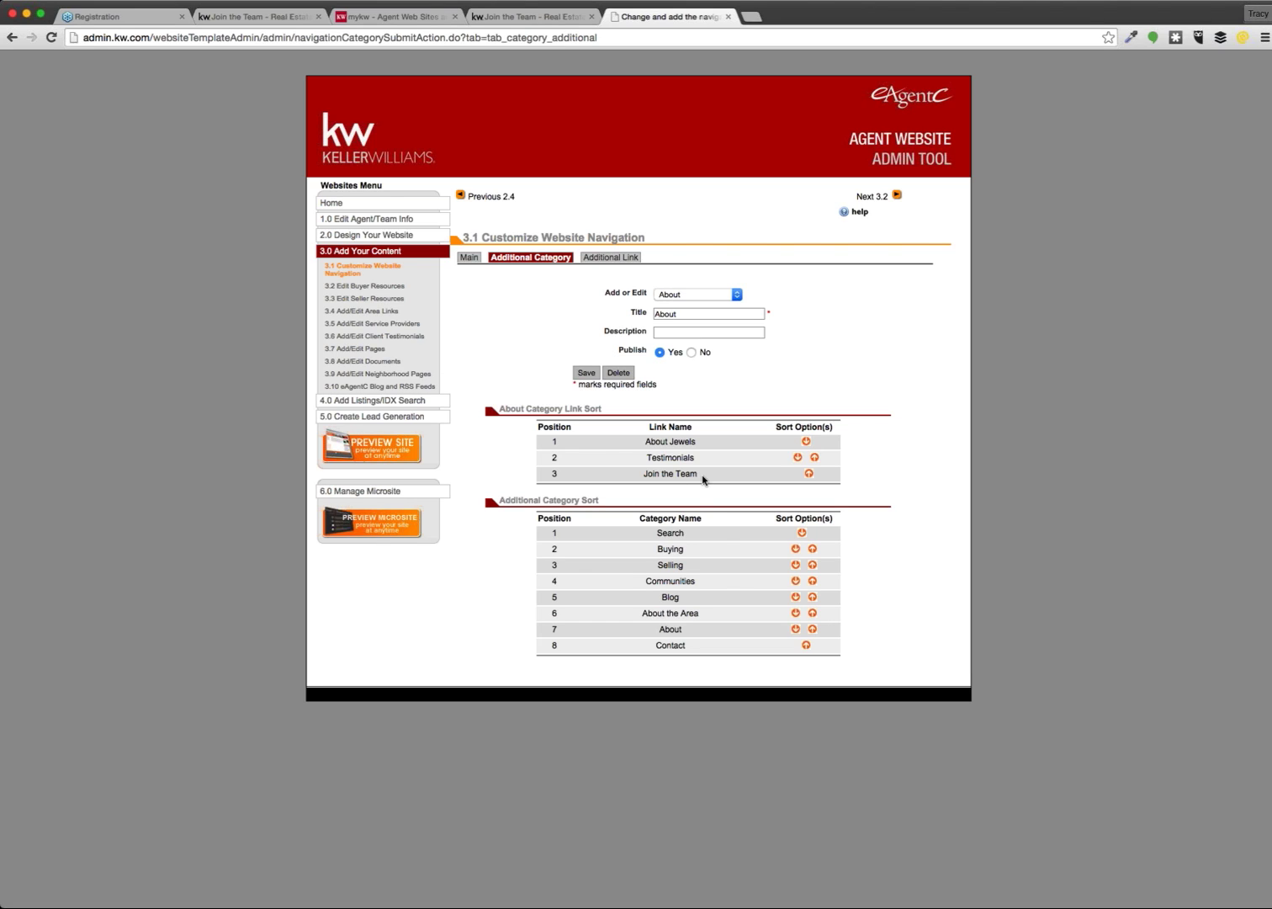
{"action": "left_click_drag", "start_coordinate": [702, 472], "coordinate": [627, 468]}
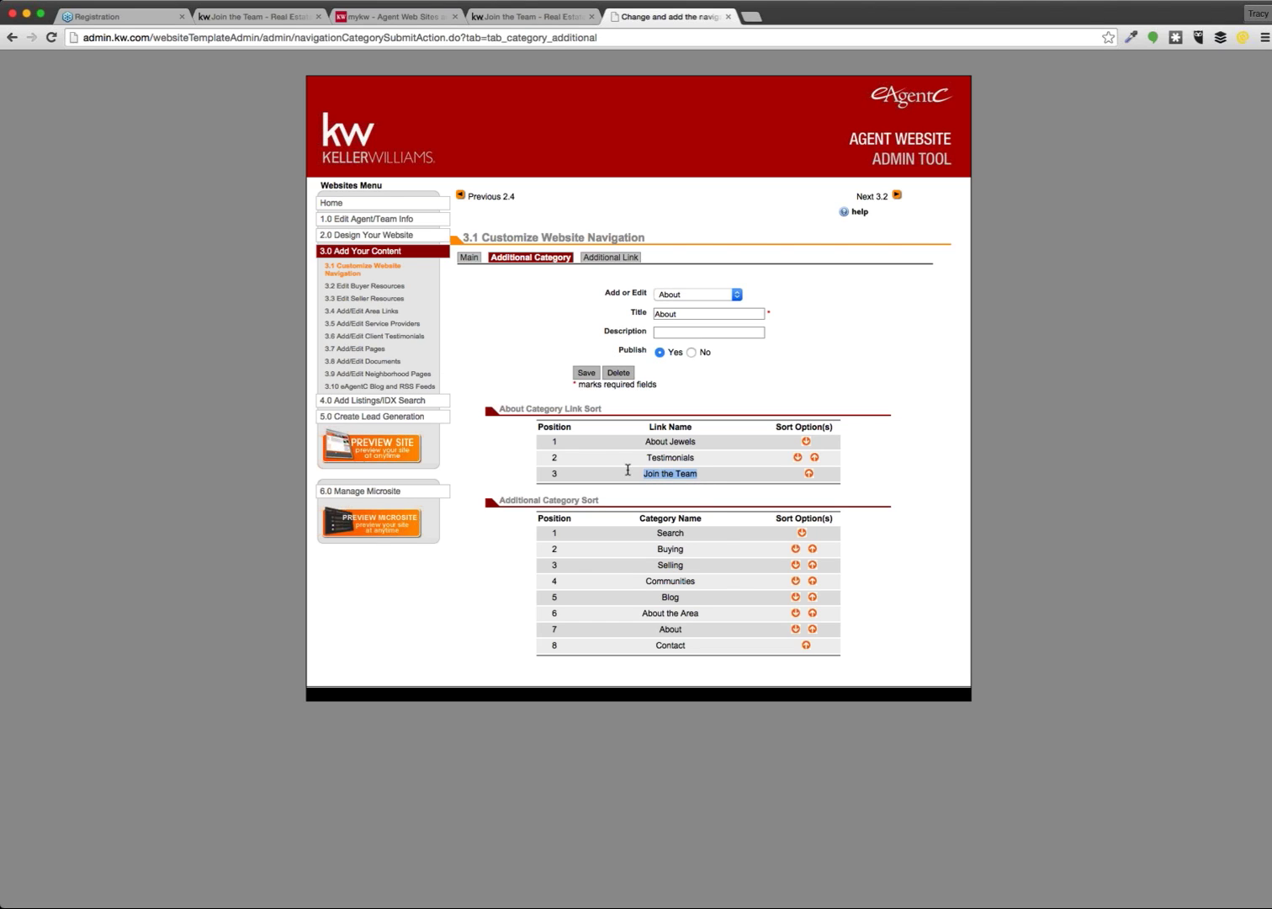
{"action": "left_click", "coordinate": [721, 478]}
{"action": "left_click_drag", "start_coordinate": [716, 445], "coordinate": [642, 441]}
{"action": "left_click", "coordinate": [810, 399]}
{"action": "left_click_drag", "start_coordinate": [700, 457], "coordinate": [642, 457]}
{"action": "left_click", "coordinate": [755, 423]}
Step: Look over the blank form for adding a new additional link, including its title and parent category fields
{"action": "left_click", "coordinate": [631, 261]}
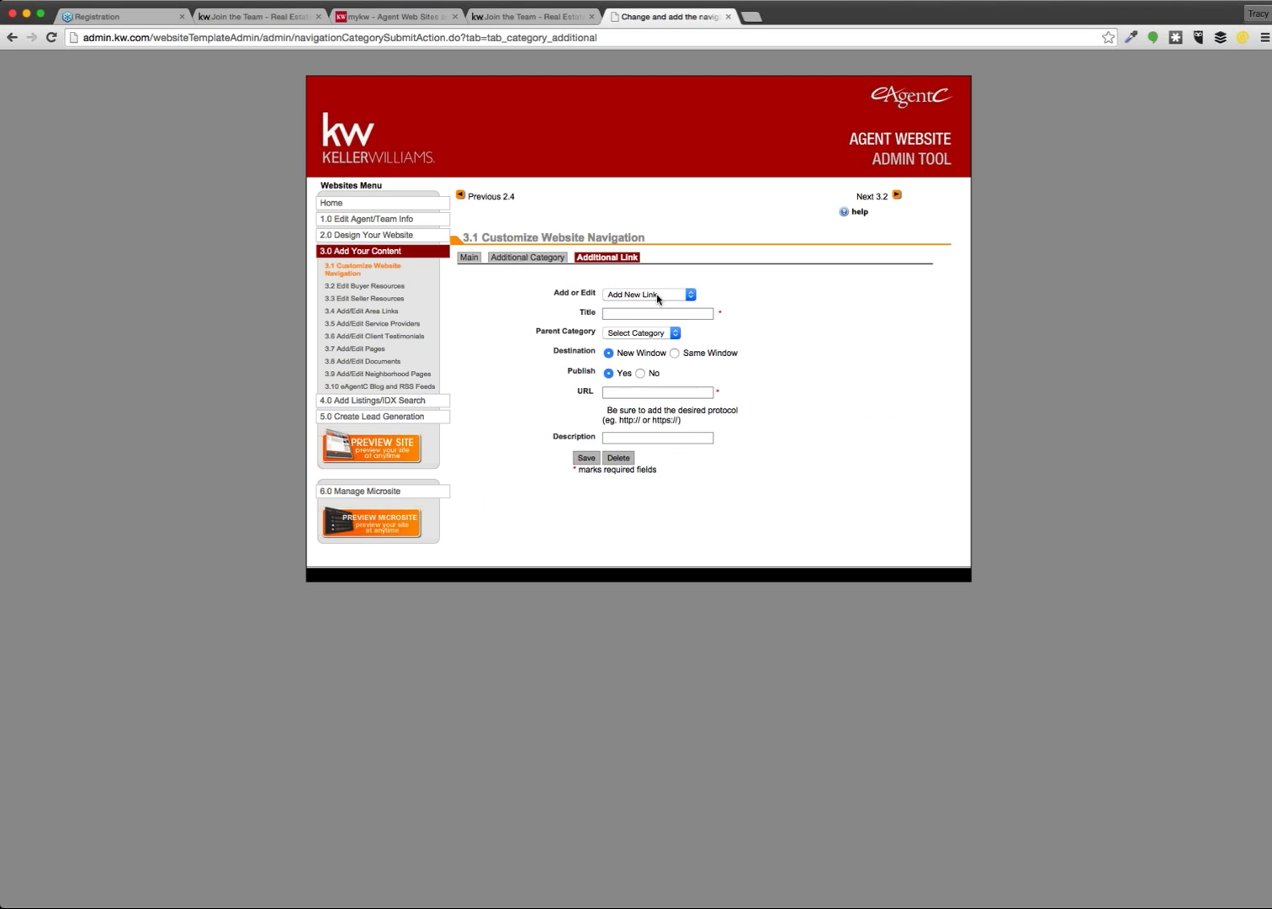
{"action": "left_click", "coordinate": [622, 313]}
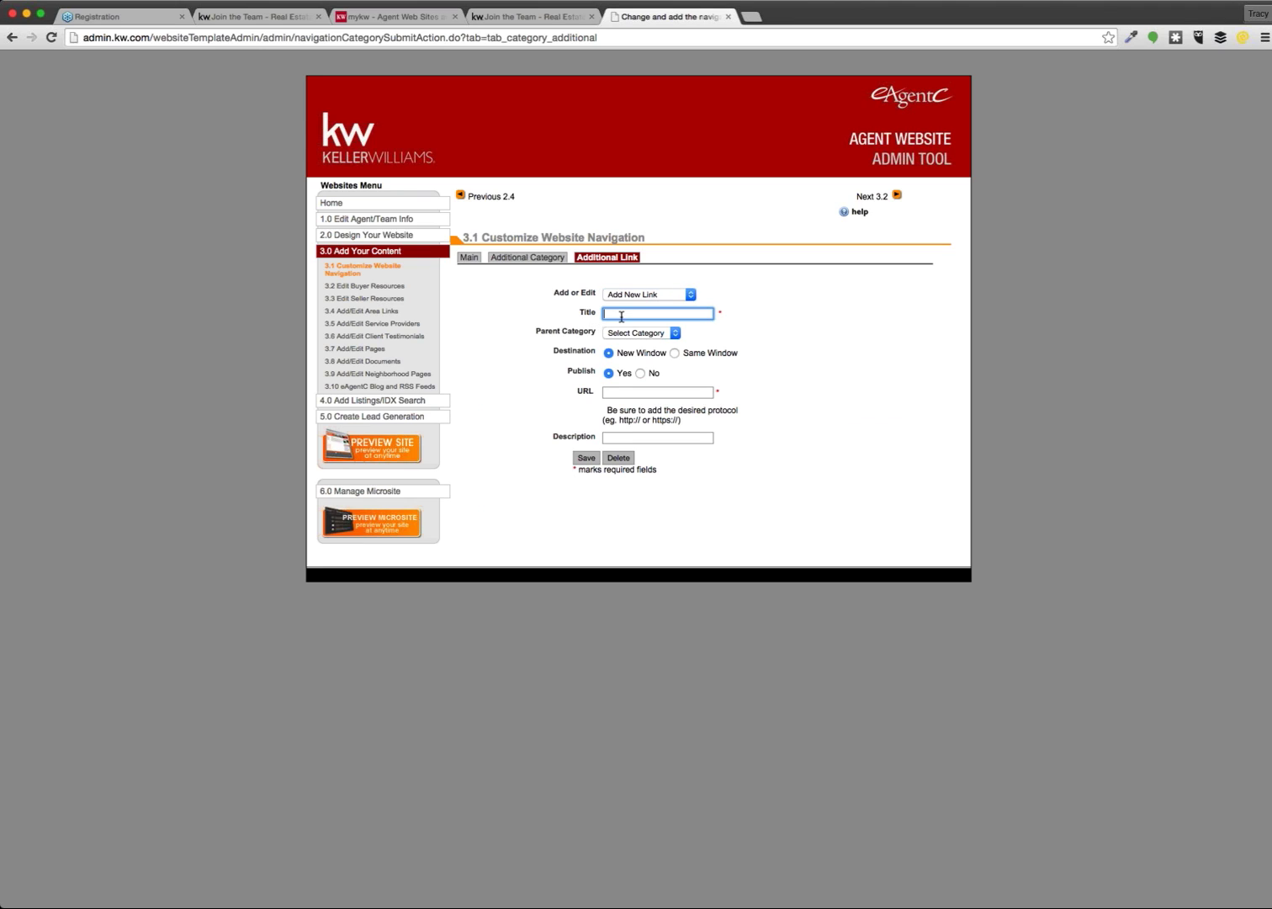
{"action": "key", "text": "Tab"}
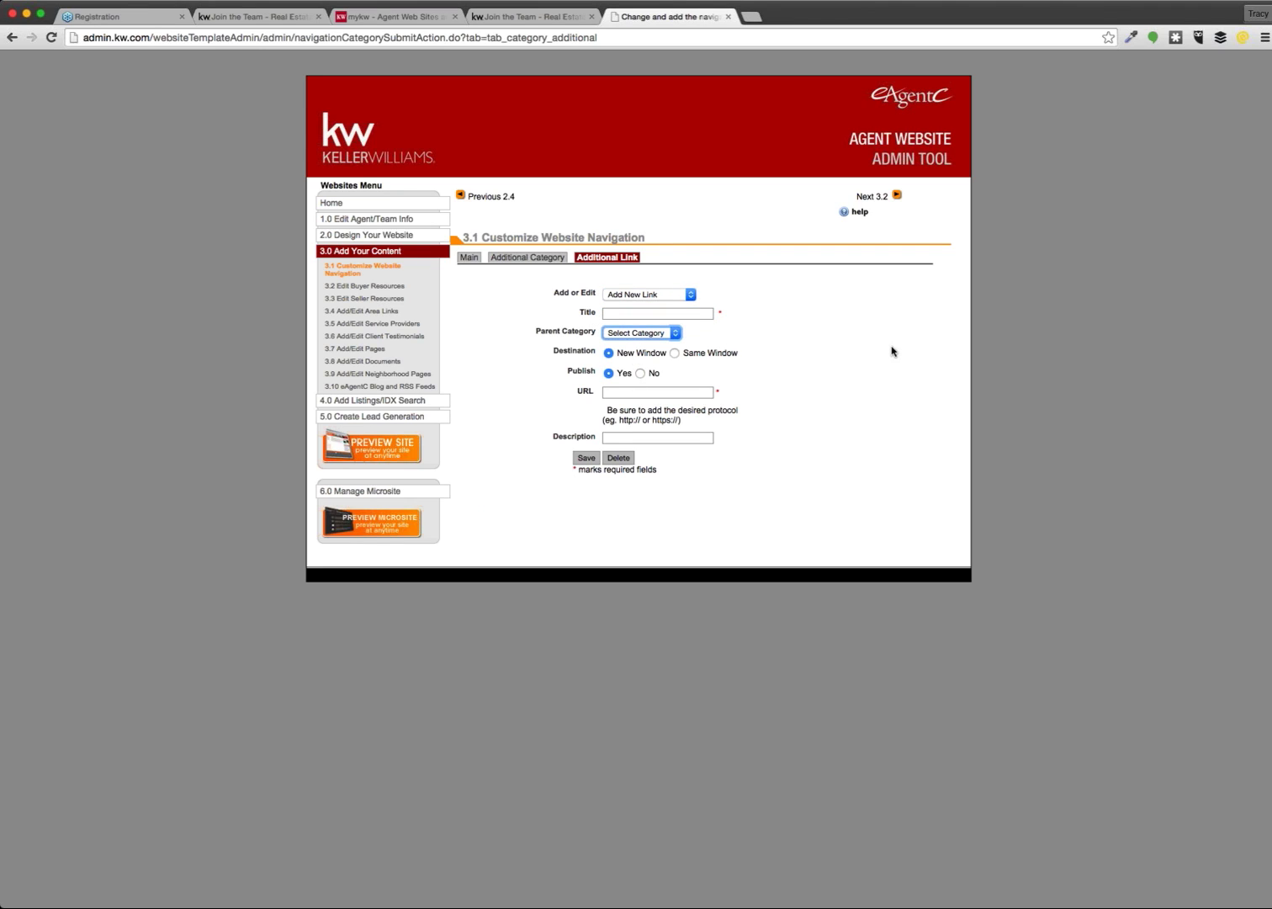
Step: Bring up the blank Add New Category form and examine its title field and the category sort list
{"action": "left_click", "coordinate": [530, 257]}
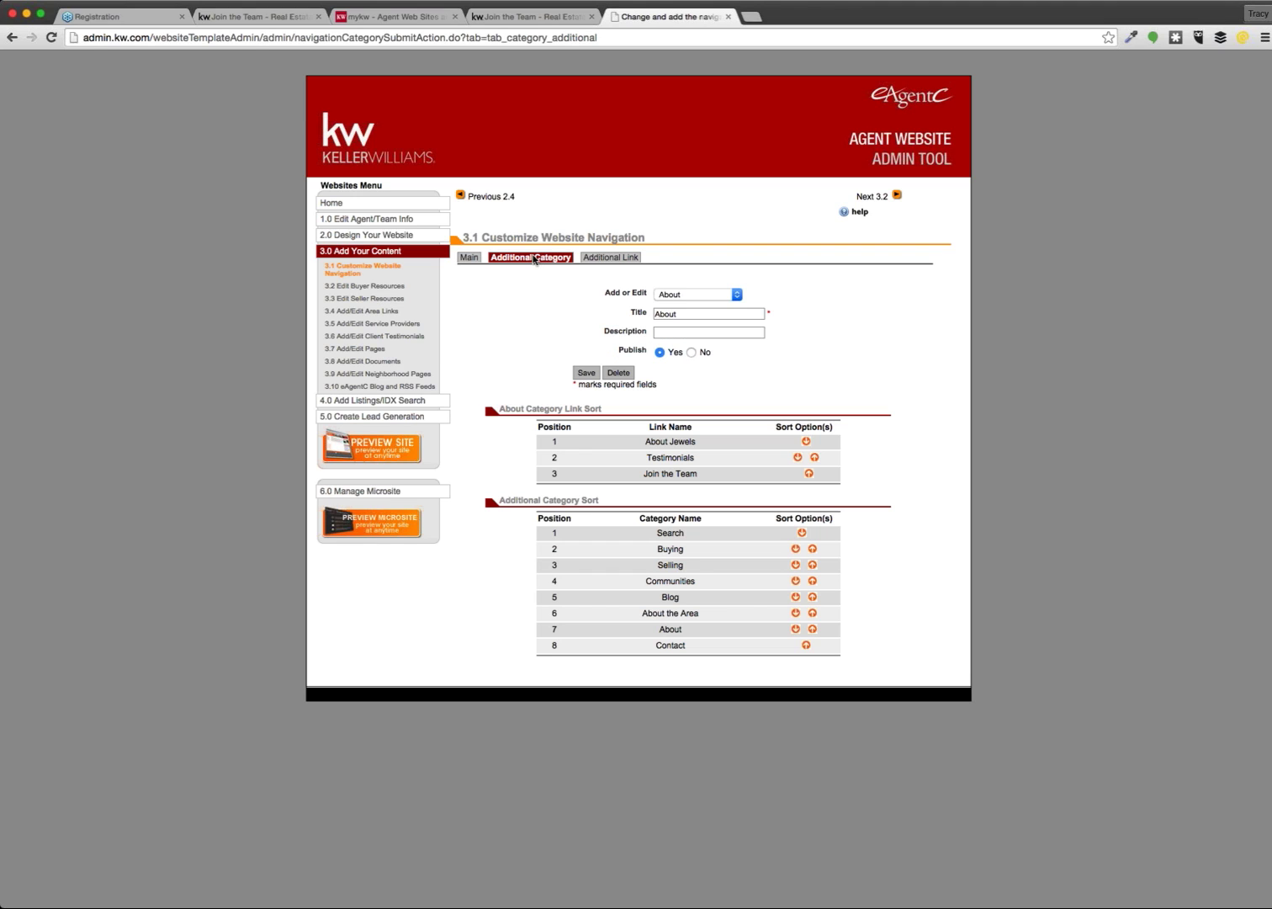
{"action": "left_click", "coordinate": [681, 295]}
{"action": "key", "text": "Up"}
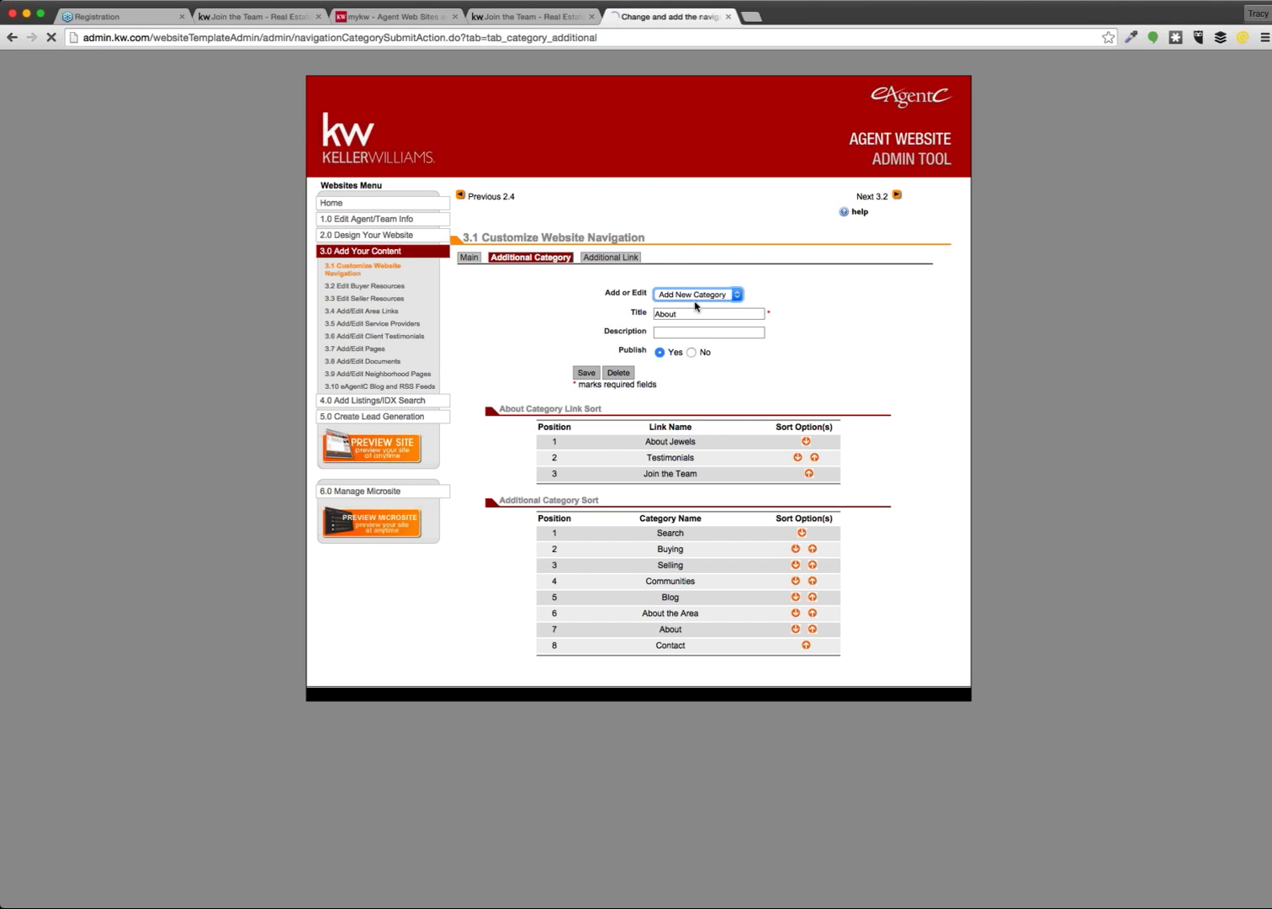
{"action": "left_click", "coordinate": [683, 314]}
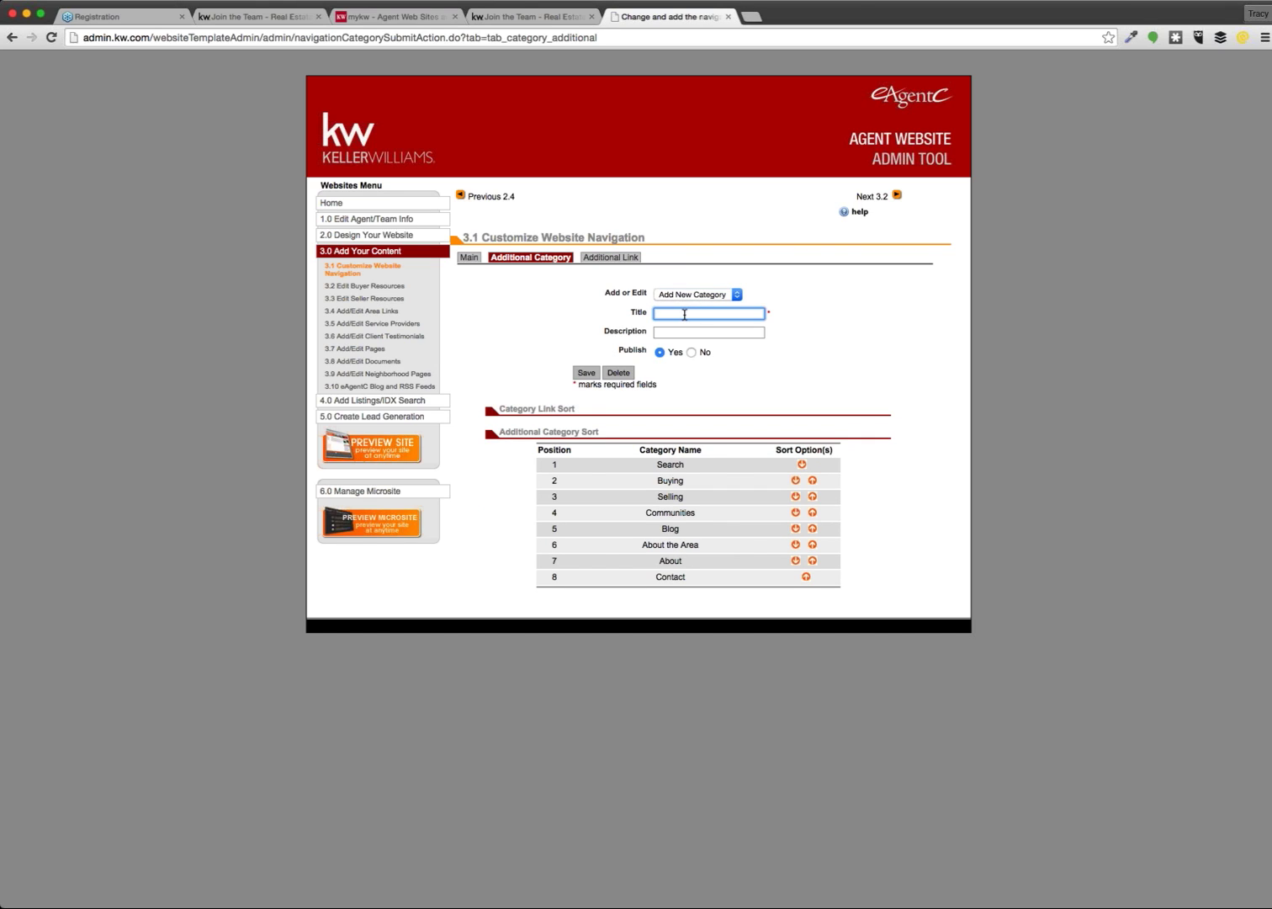
{"action": "left_click", "coordinate": [505, 325]}
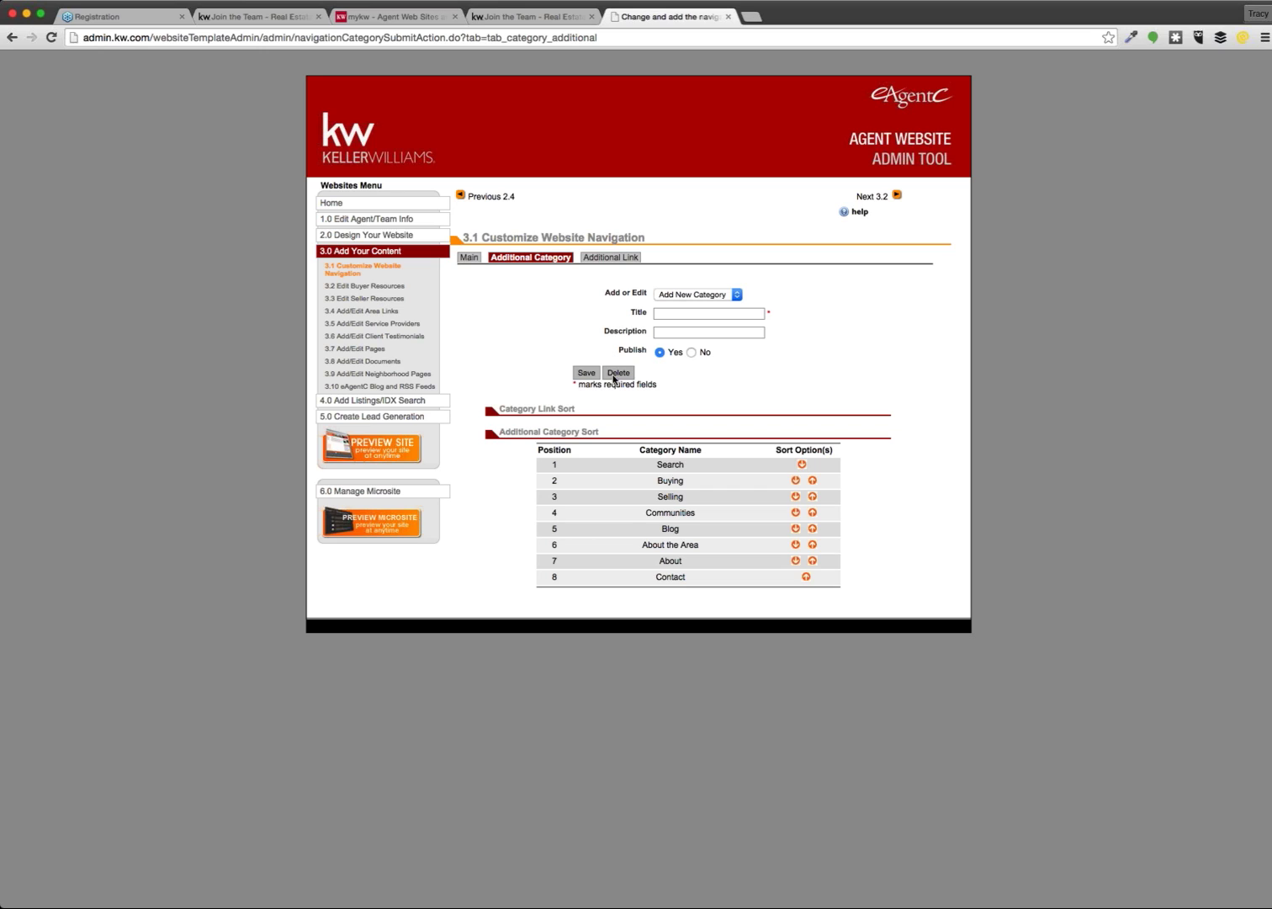
{"action": "left_click_drag", "start_coordinate": [530, 444], "coordinate": [851, 594]}
{"action": "left_click", "coordinate": [1030, 571]}
Step: Load the Additional category and check its Publish option
{"action": "left_click", "coordinate": [720, 292]}
{"action": "left_click", "coordinate": [710, 295]}
{"action": "left_click", "coordinate": [707, 342]}
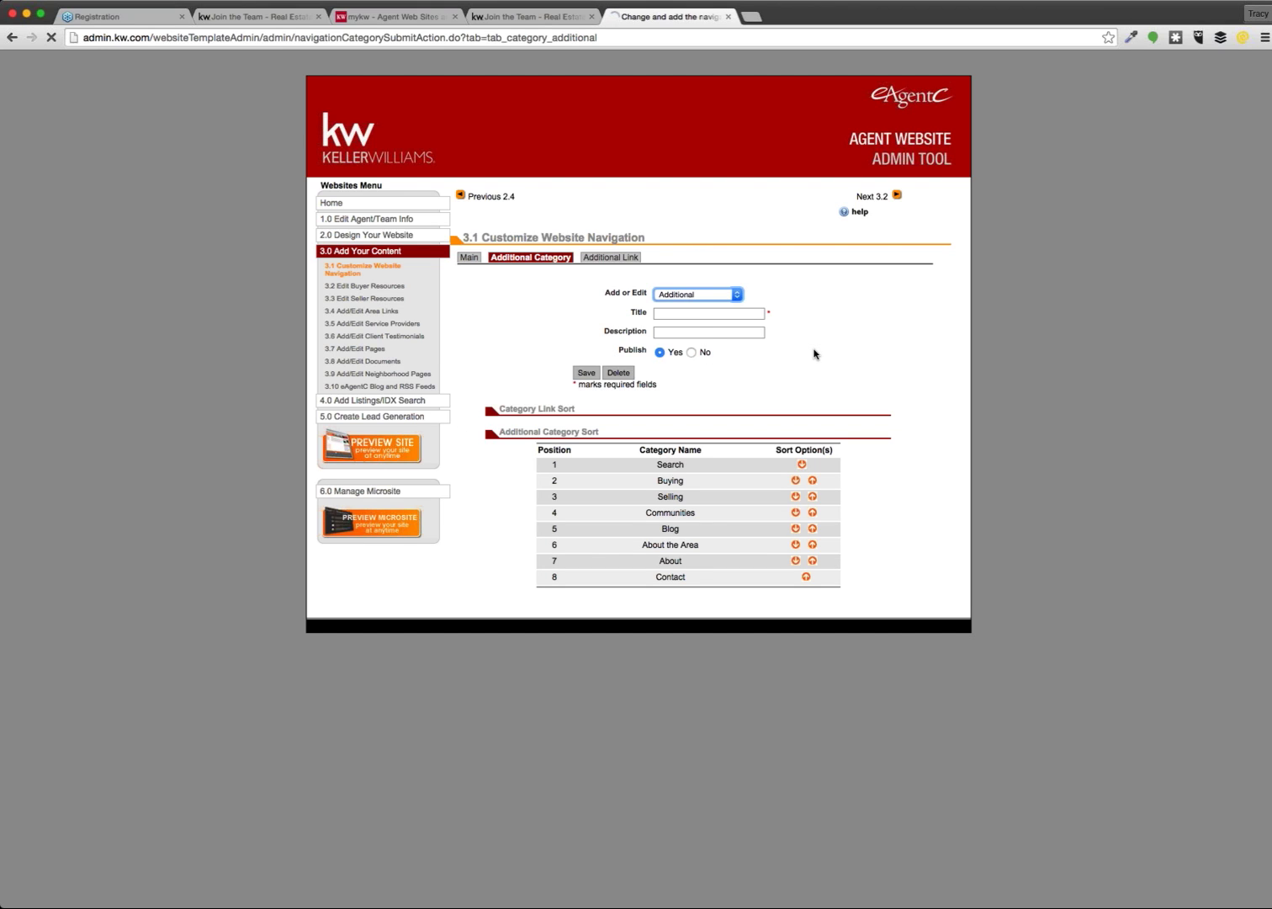
{"action": "triple_click", "coordinate": [705, 352]}
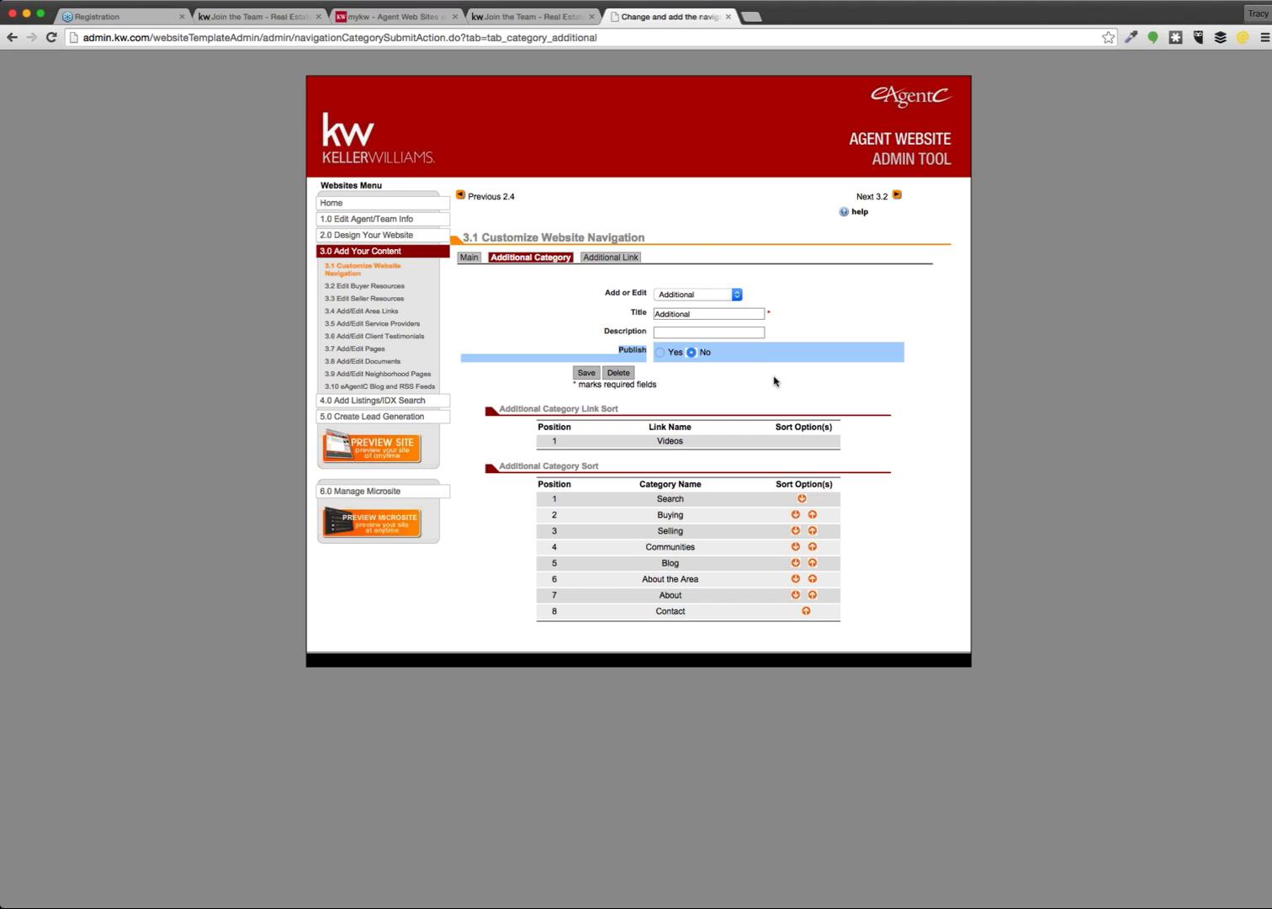
{"action": "left_click", "coordinate": [692, 355]}
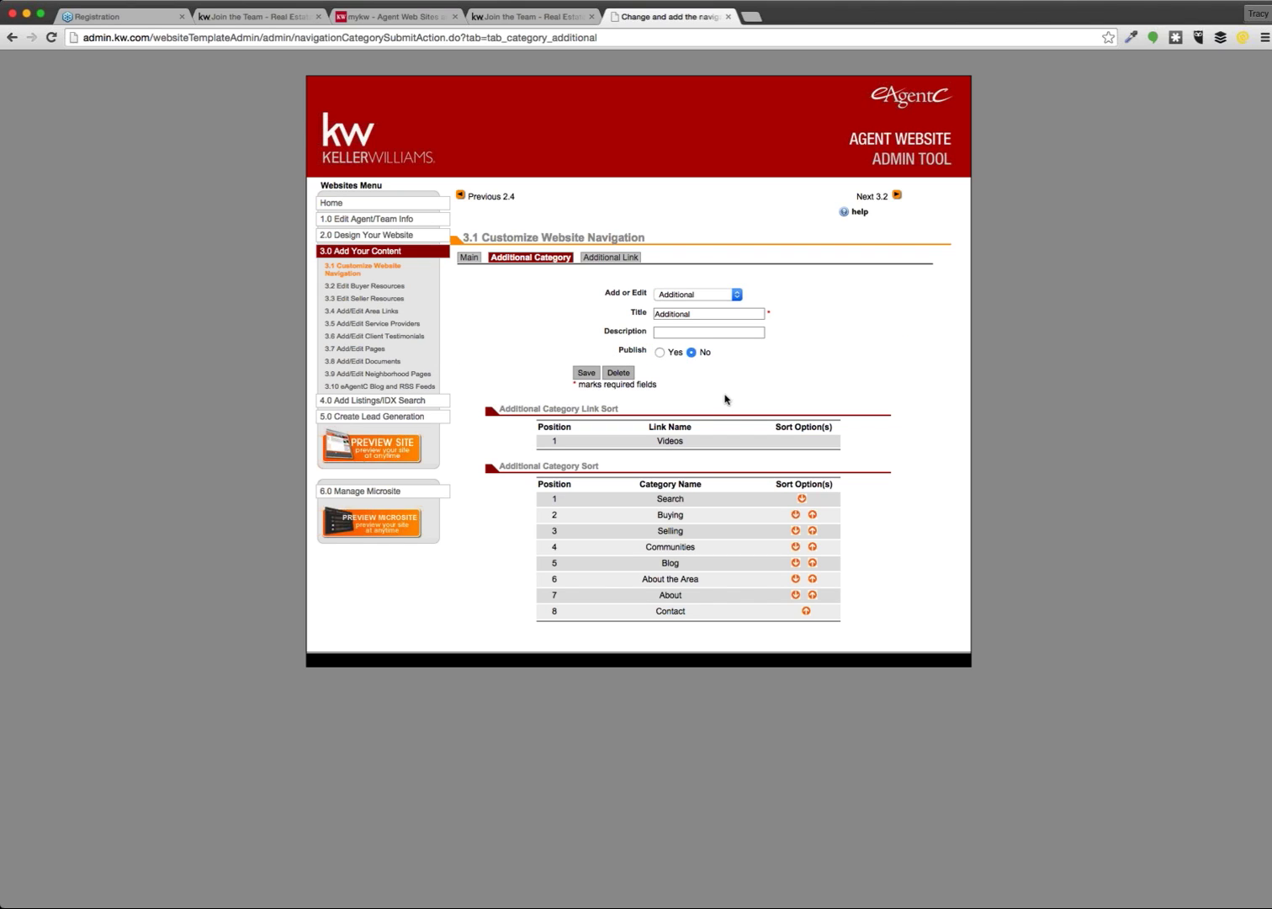
Step: Open the live website's home page and follow the Join the Team link in its About menu
{"action": "left_click", "coordinate": [529, 20]}
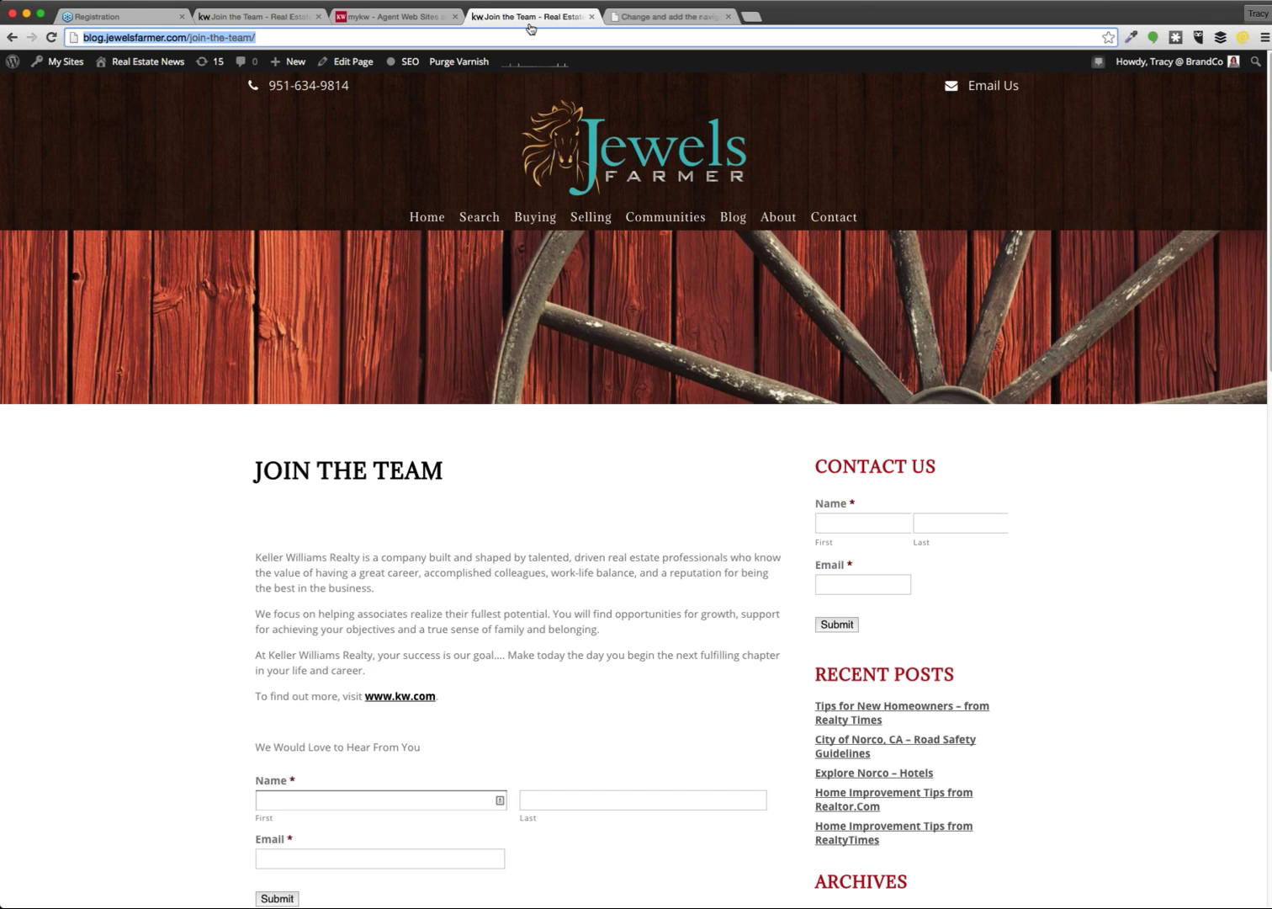
{"action": "left_click", "coordinate": [426, 219]}
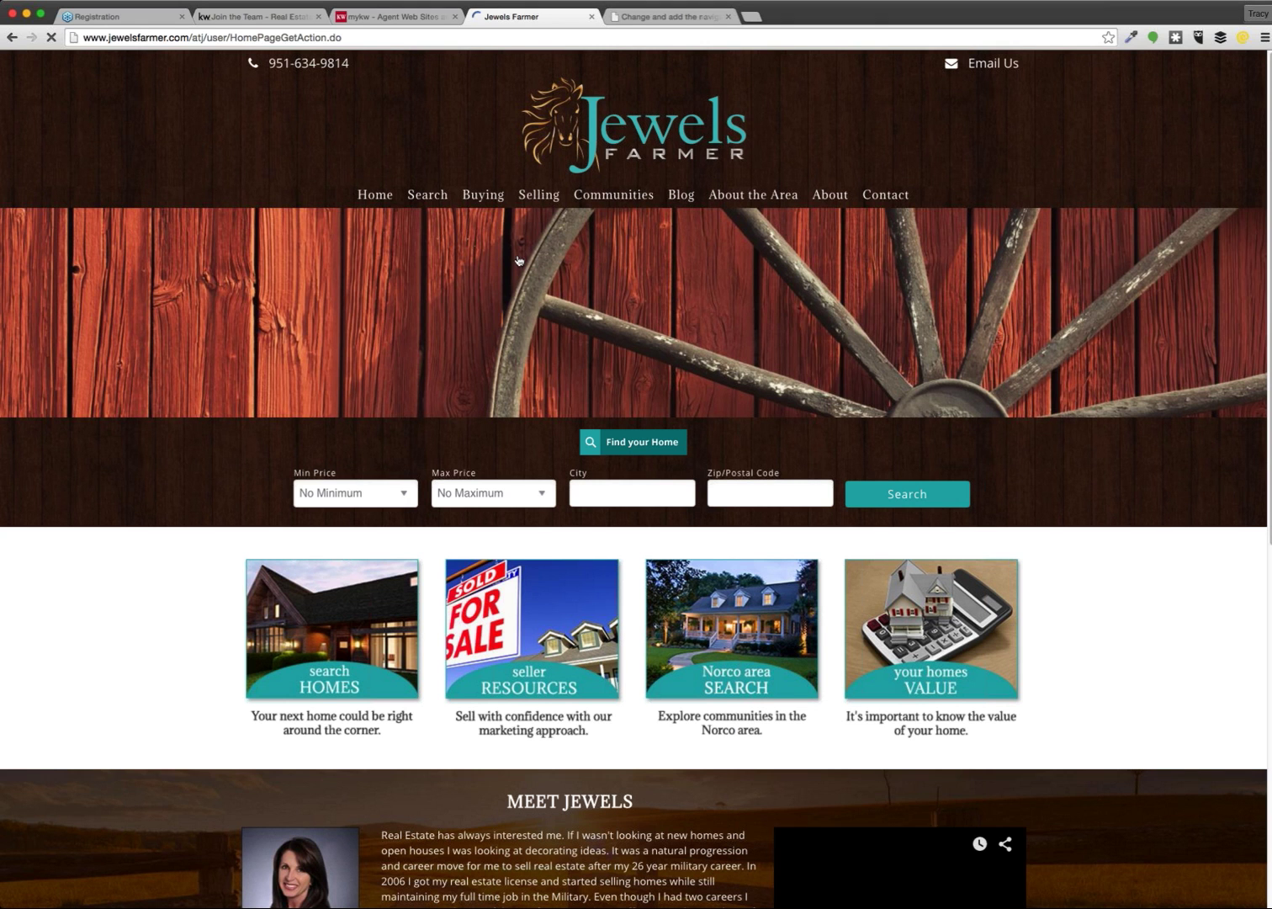
{"action": "mouse_move", "coordinate": [828, 203]}
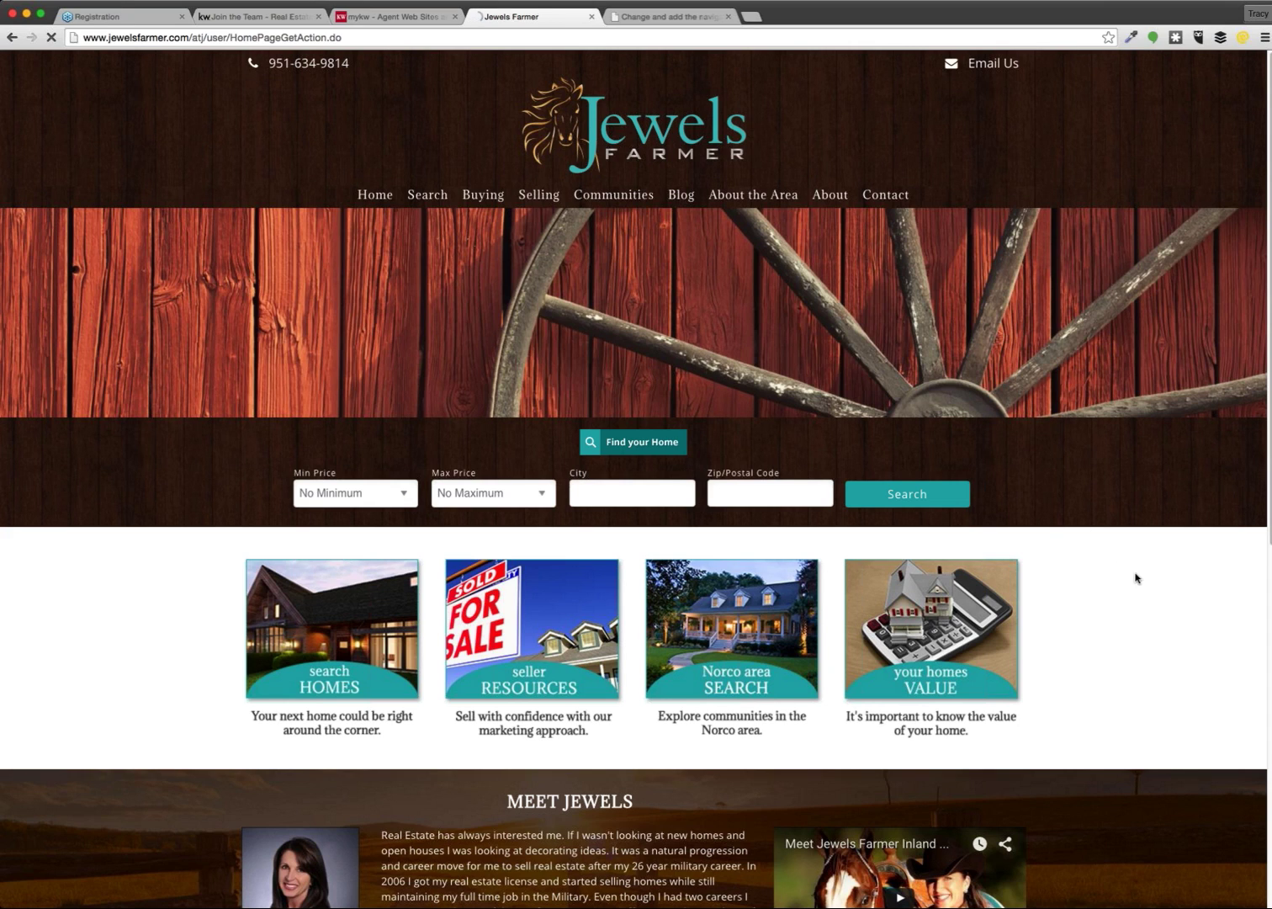
{"action": "scroll", "coordinate": [1098, 573], "scroll_direction": "down", "scroll_amount": 2}
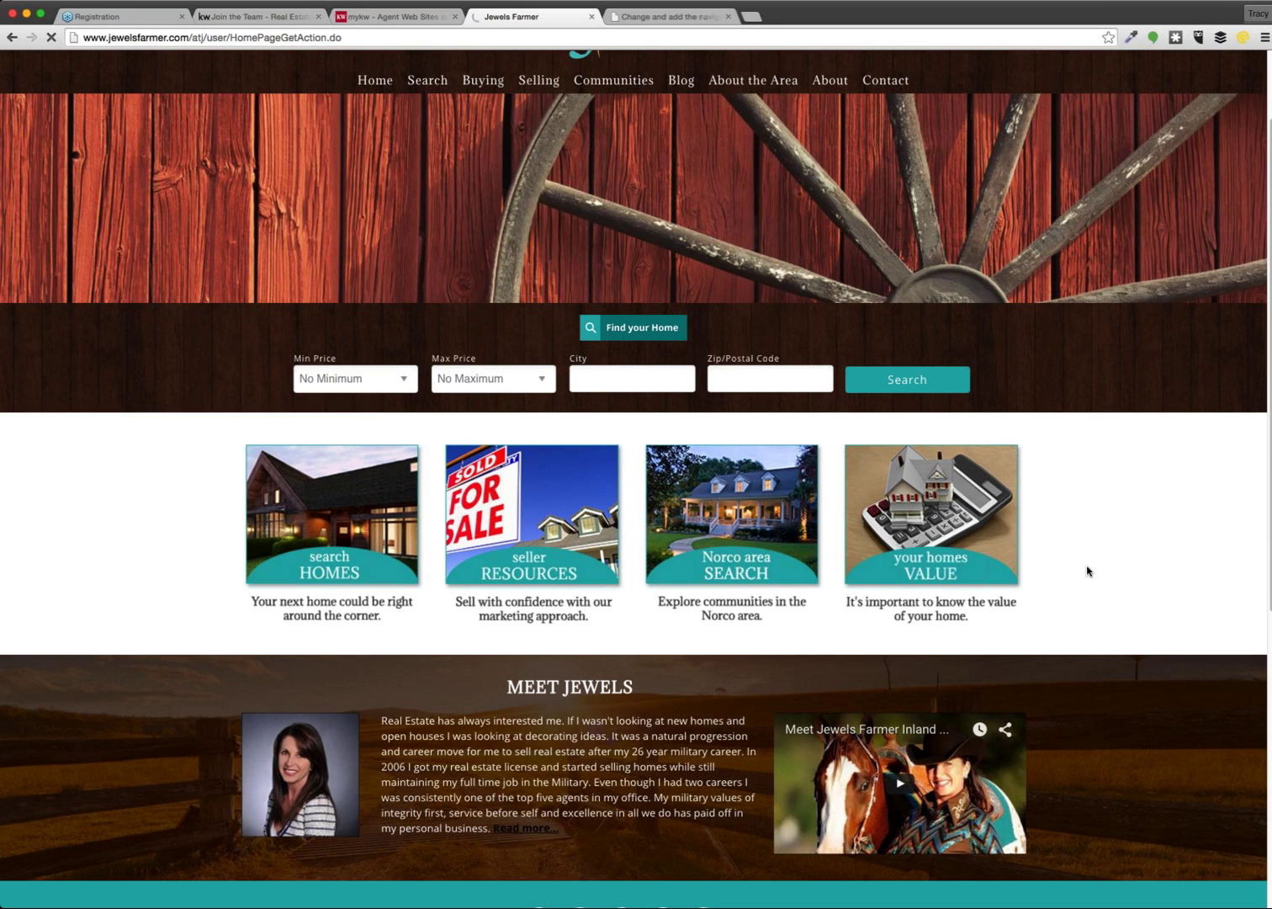
{"action": "scroll", "coordinate": [1094, 563], "scroll_direction": "down", "scroll_amount": 8}
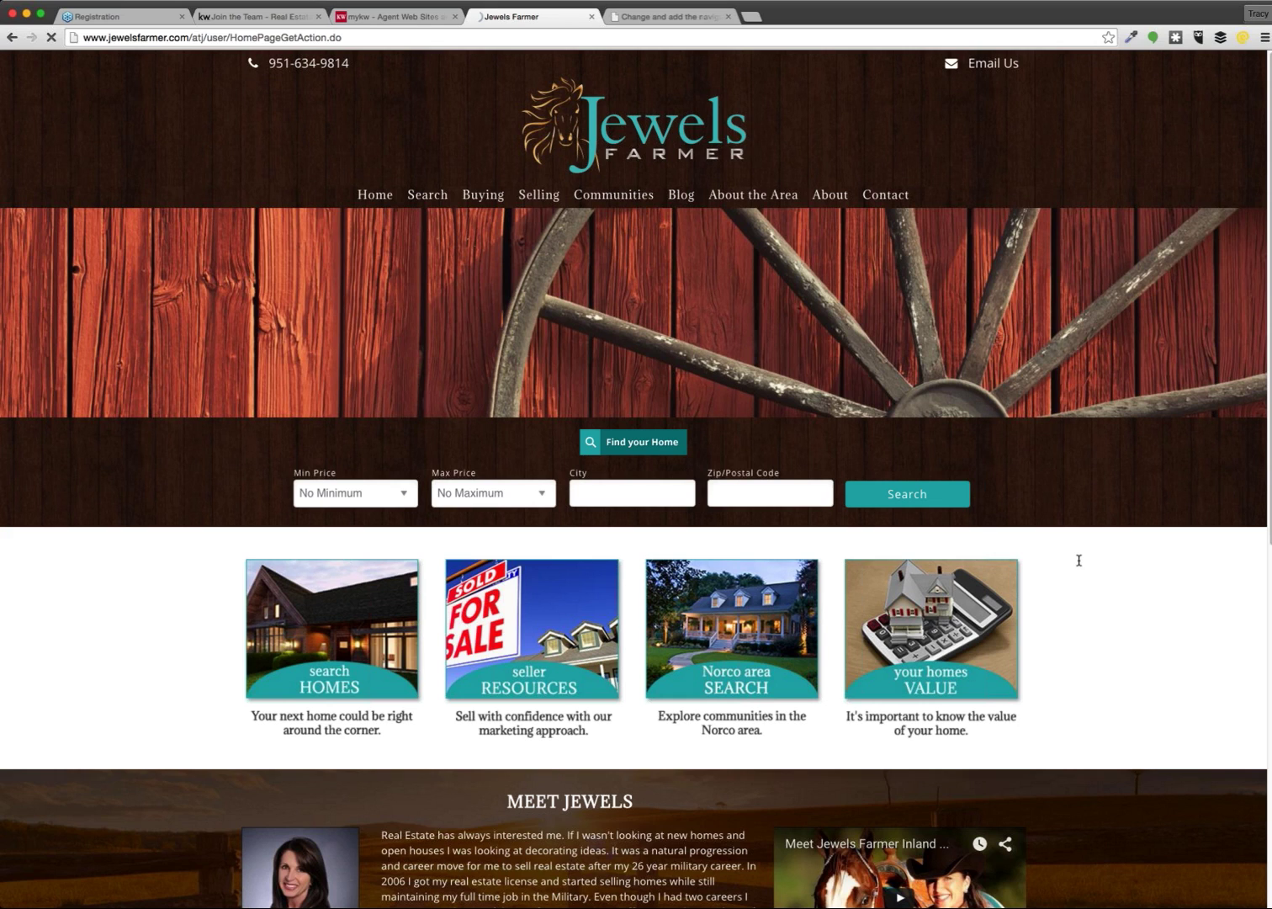
{"action": "mouse_move", "coordinate": [849, 230]}
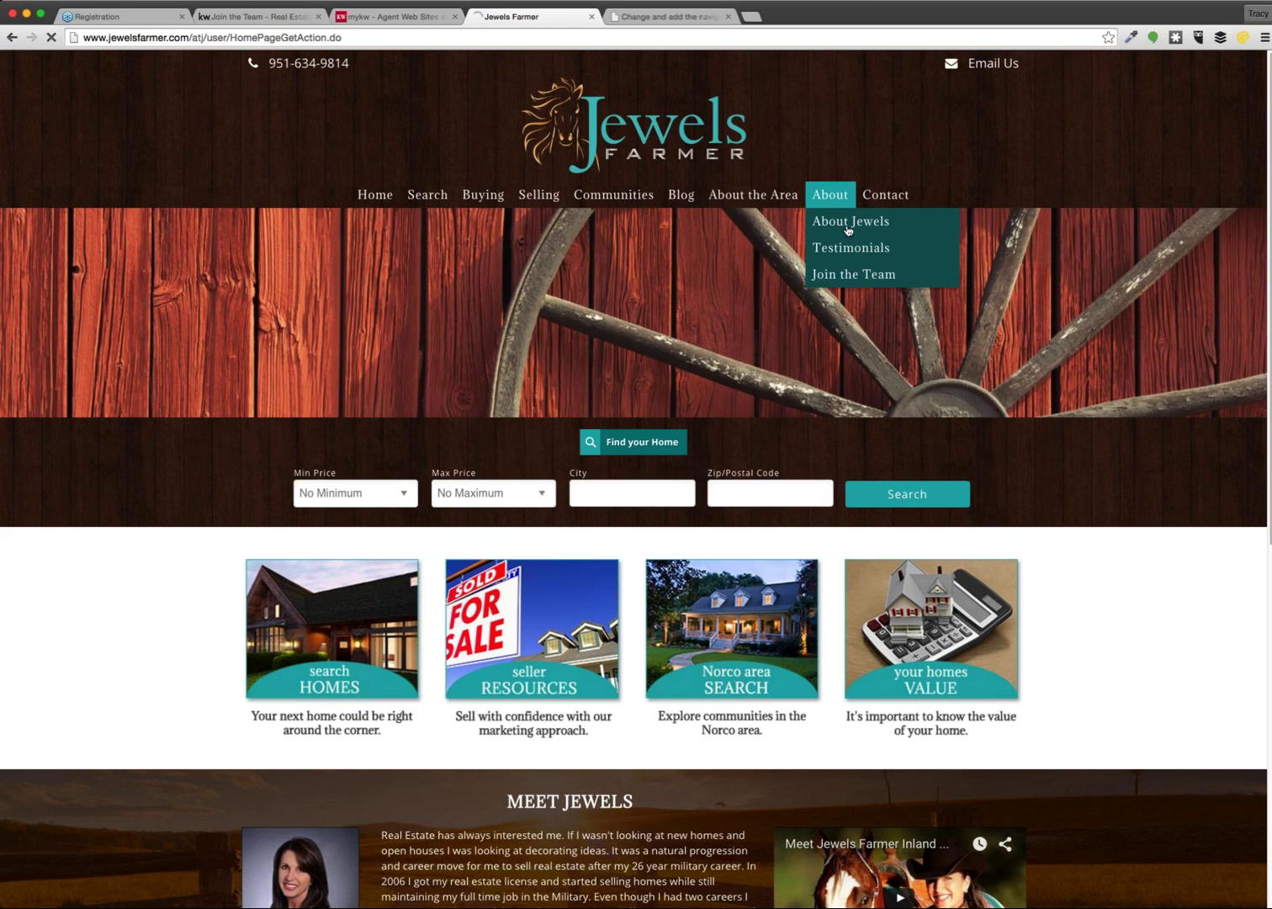
{"action": "left_click", "coordinate": [849, 275]}
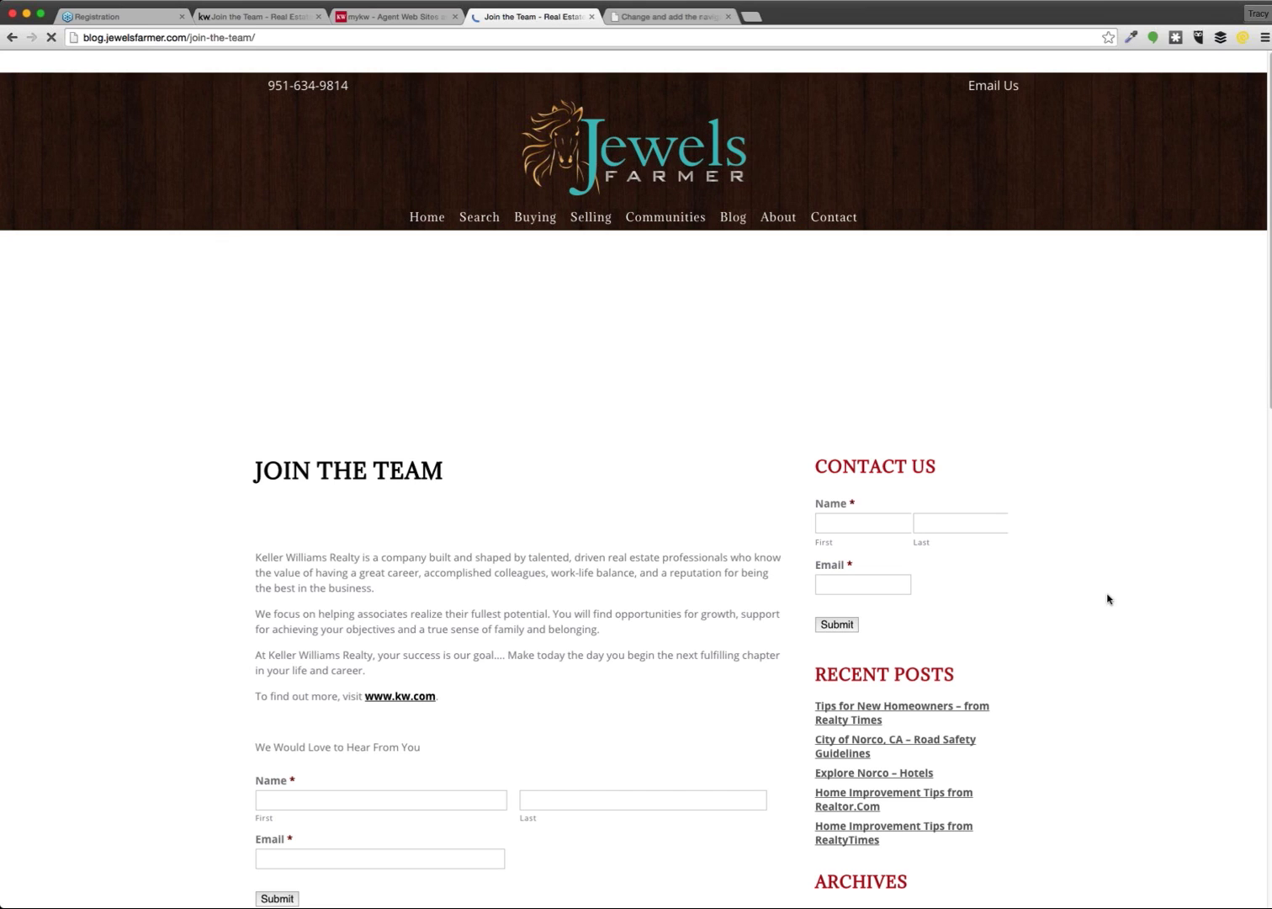
Step: Review the Join the Team blog page's text, contact form and web address
{"action": "scroll", "coordinate": [142, 477], "scroll_direction": "down", "scroll_amount": 3}
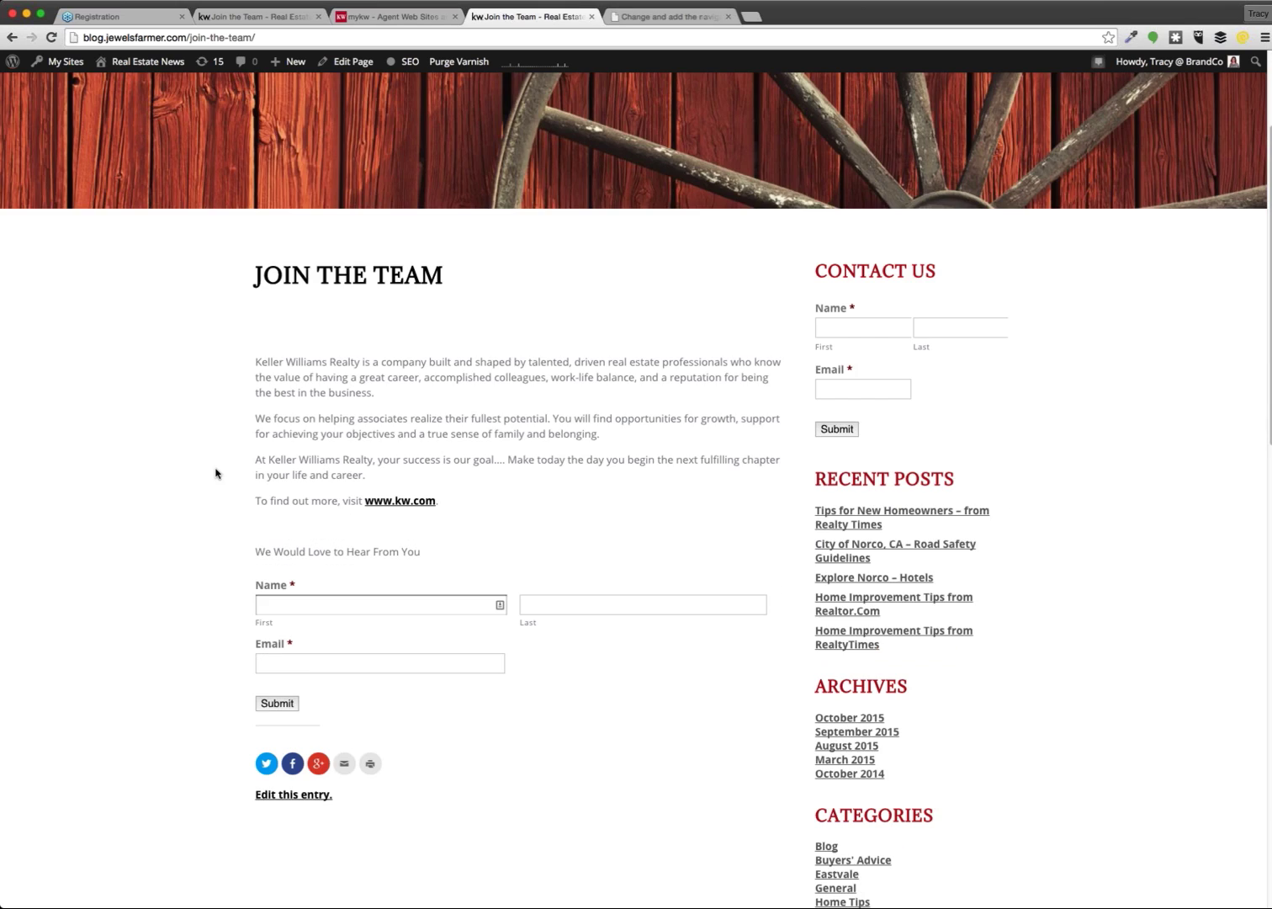
{"action": "scroll", "coordinate": [216, 475], "scroll_direction": "up", "scroll_amount": 3}
{"action": "left_click", "coordinate": [89, 37]}
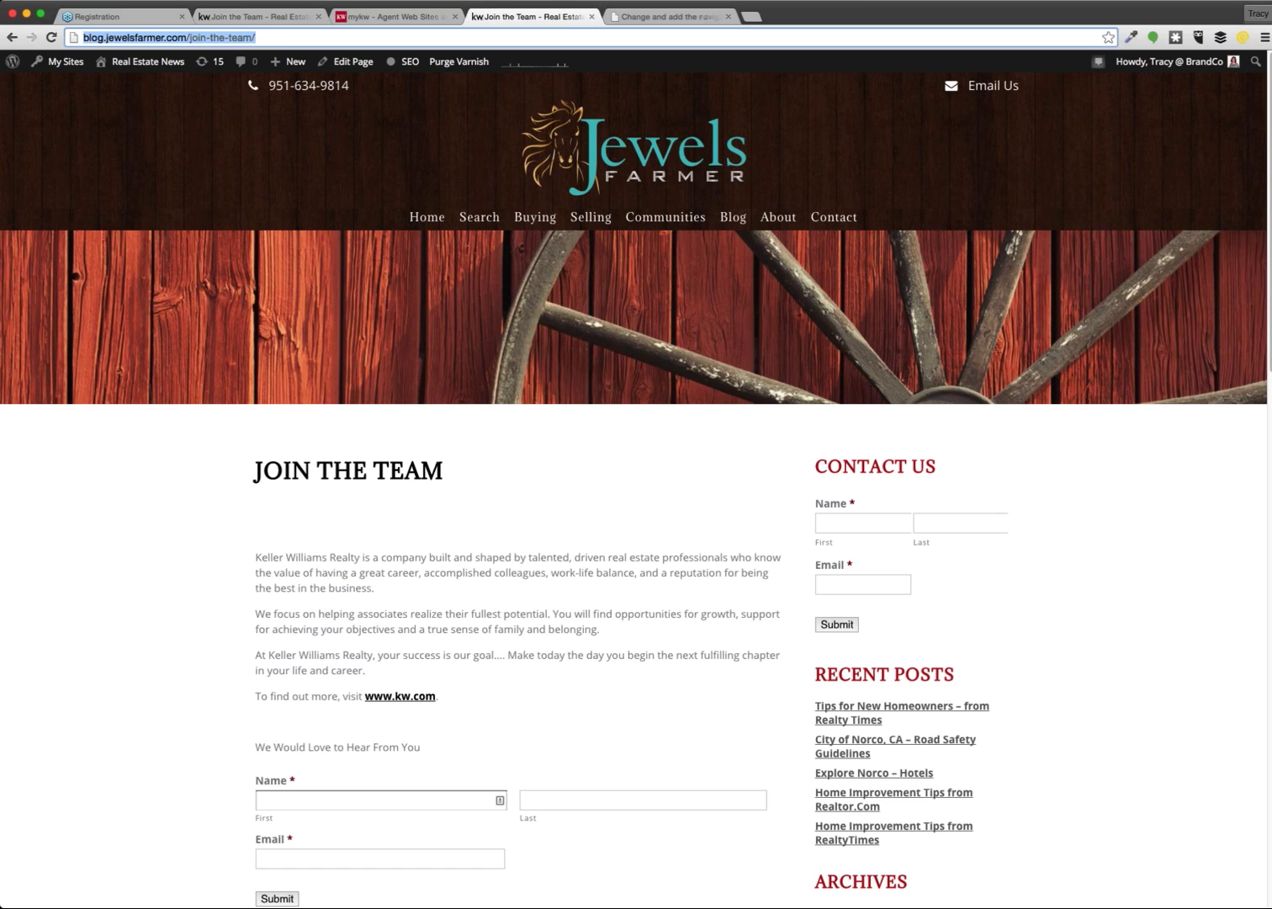
{"action": "left_click", "coordinate": [730, 659]}
{"action": "scroll", "coordinate": [731, 658], "scroll_direction": "down", "scroll_amount": 2}
{"action": "scroll", "coordinate": [731, 659], "scroll_direction": "down", "scroll_amount": 10}
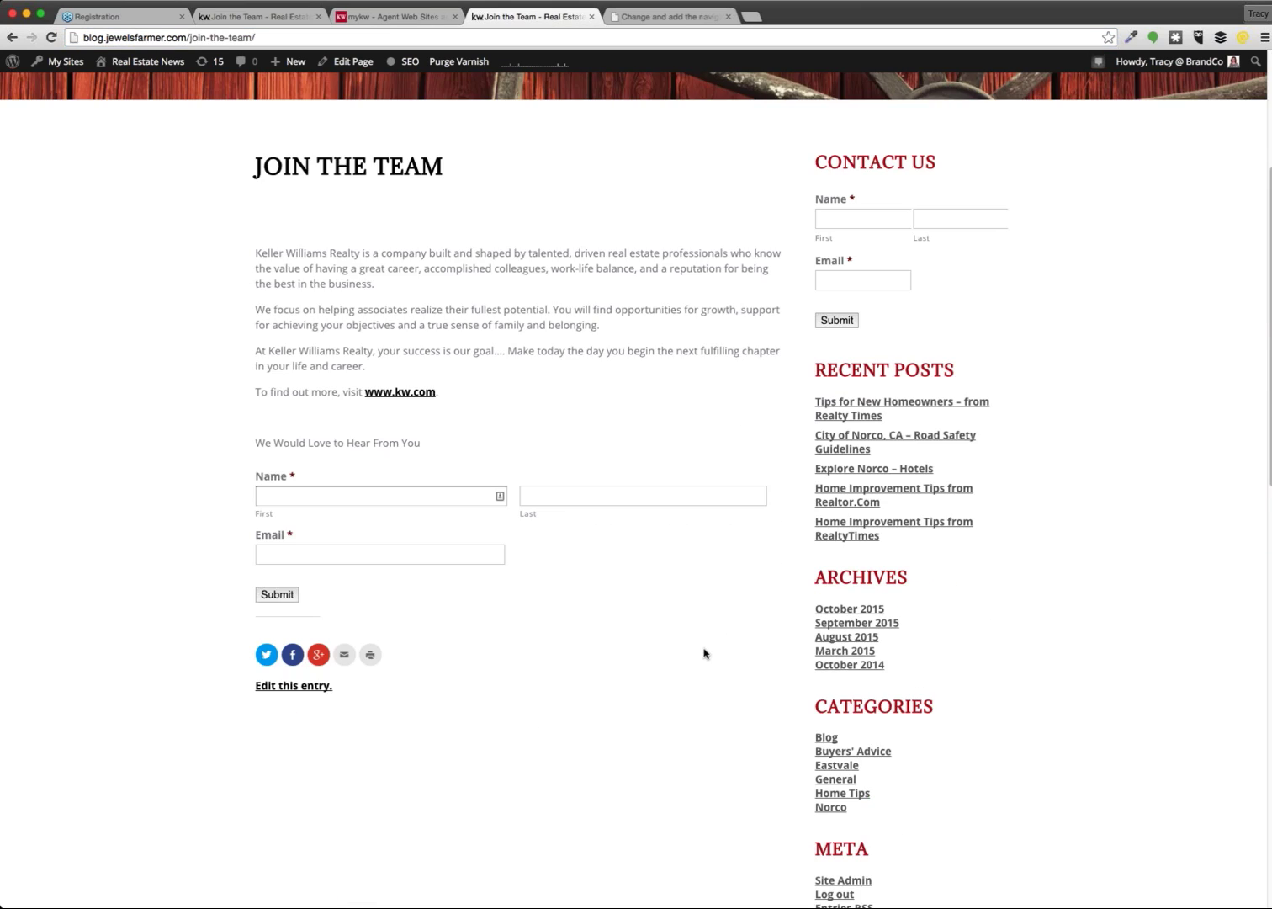
{"action": "scroll", "coordinate": [692, 645], "scroll_direction": "up", "scroll_amount": 10}
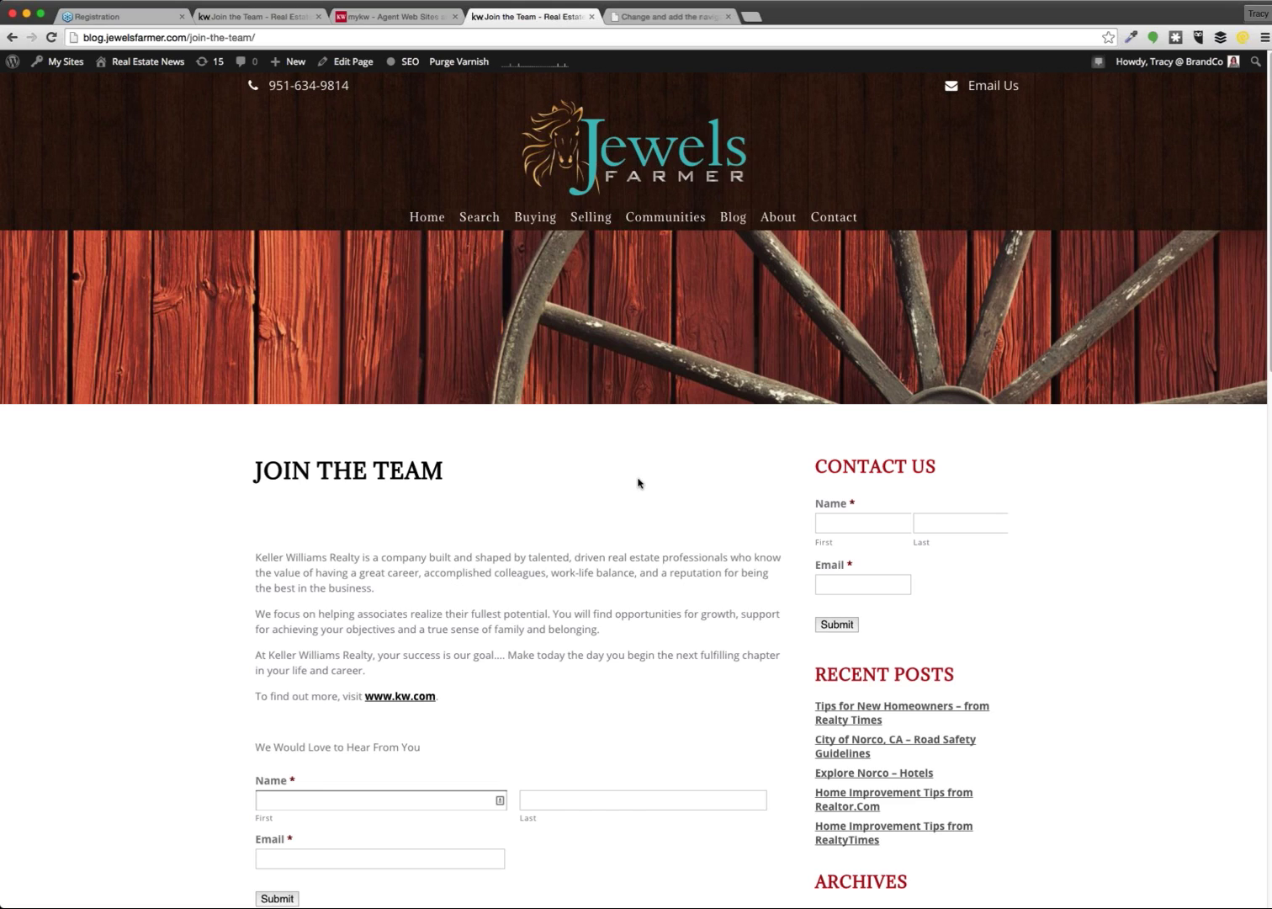
Step: Open the WolfNet general settings from the blog's dashboard and bring up the WolfNet Search Manager
{"action": "mouse_move", "coordinate": [138, 62]}
{"action": "left_click", "coordinate": [129, 95]}
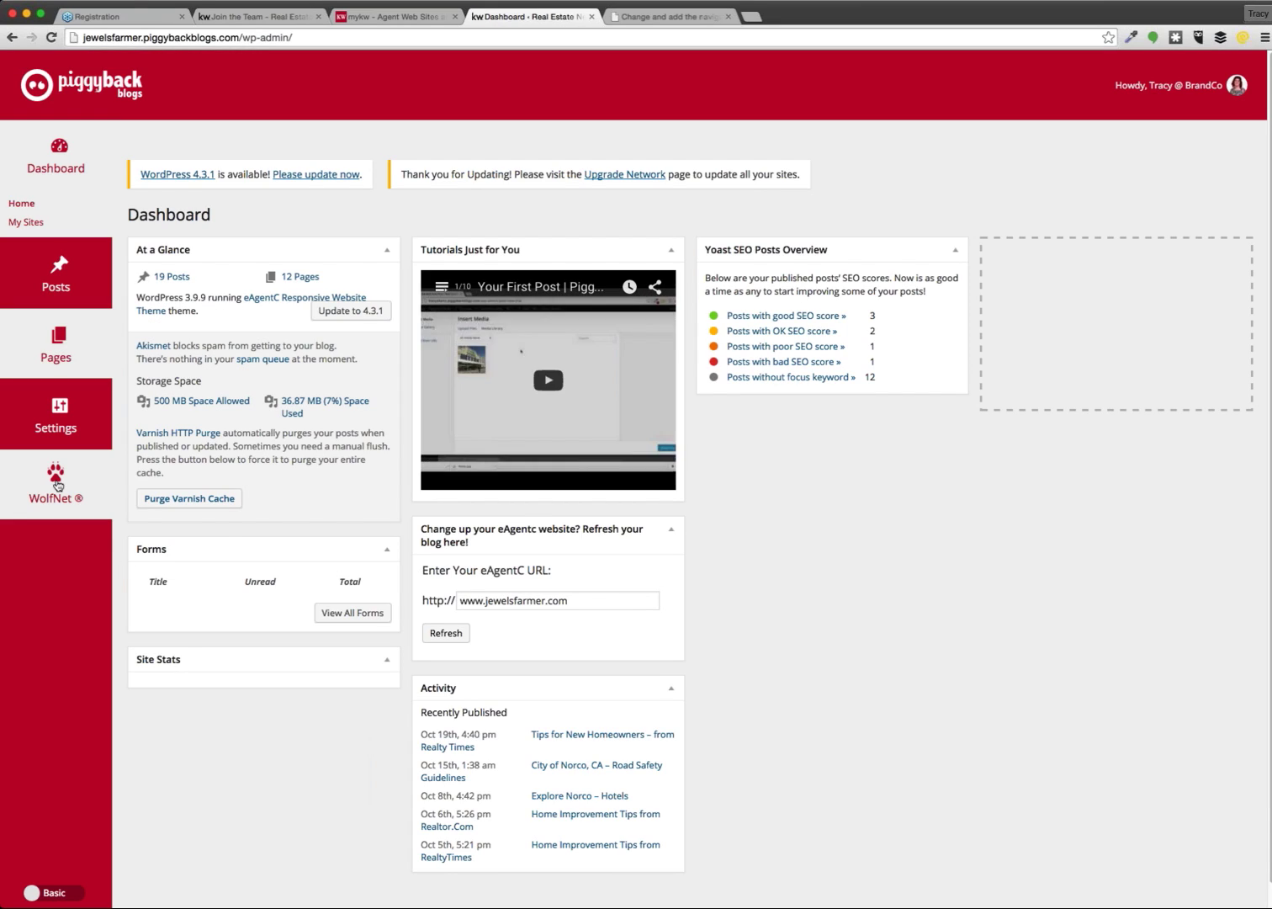
{"action": "mouse_move", "coordinate": [57, 485]}
{"action": "left_click", "coordinate": [135, 464]}
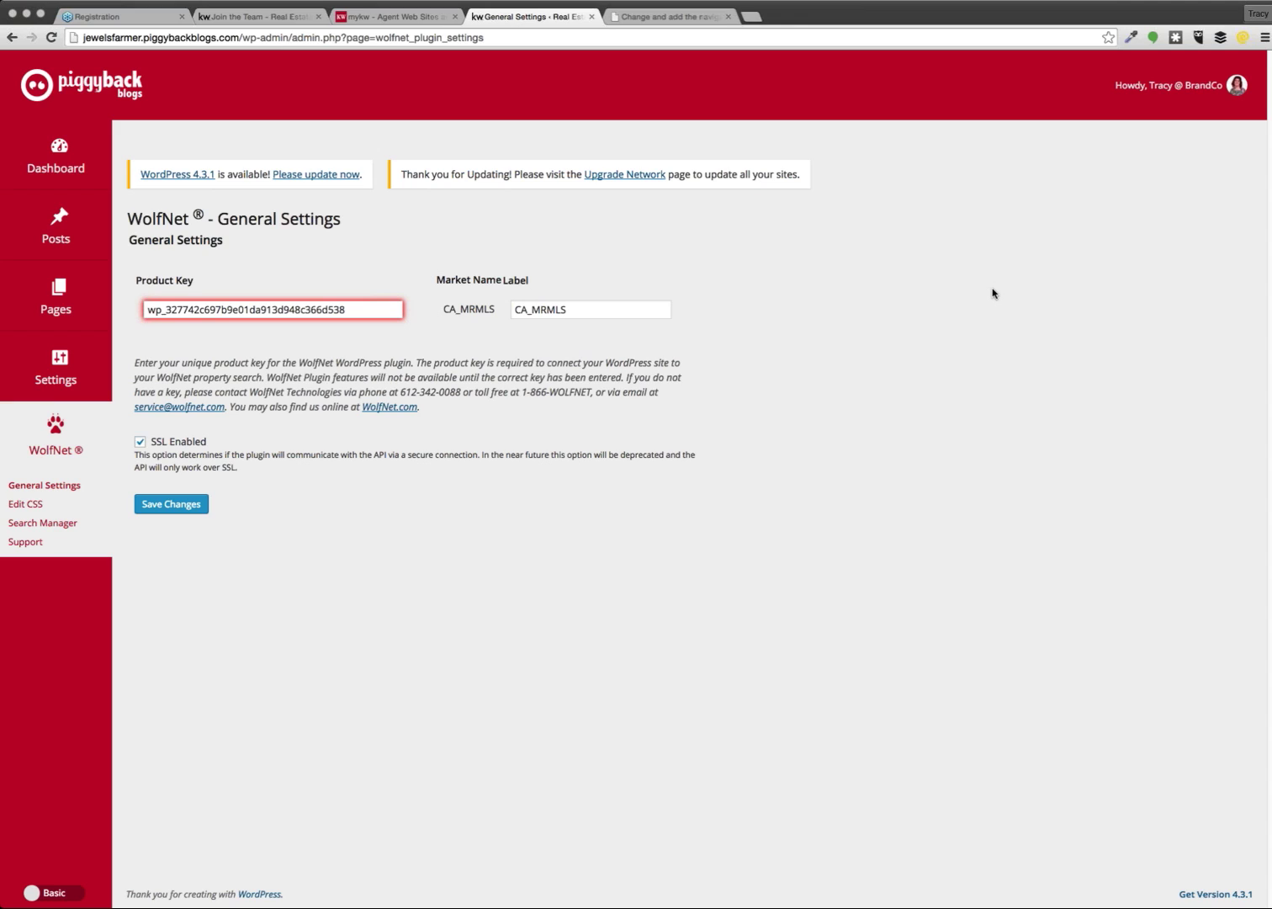
{"action": "left_click", "coordinate": [37, 525]}
{"action": "left_click", "coordinate": [267, 17]}
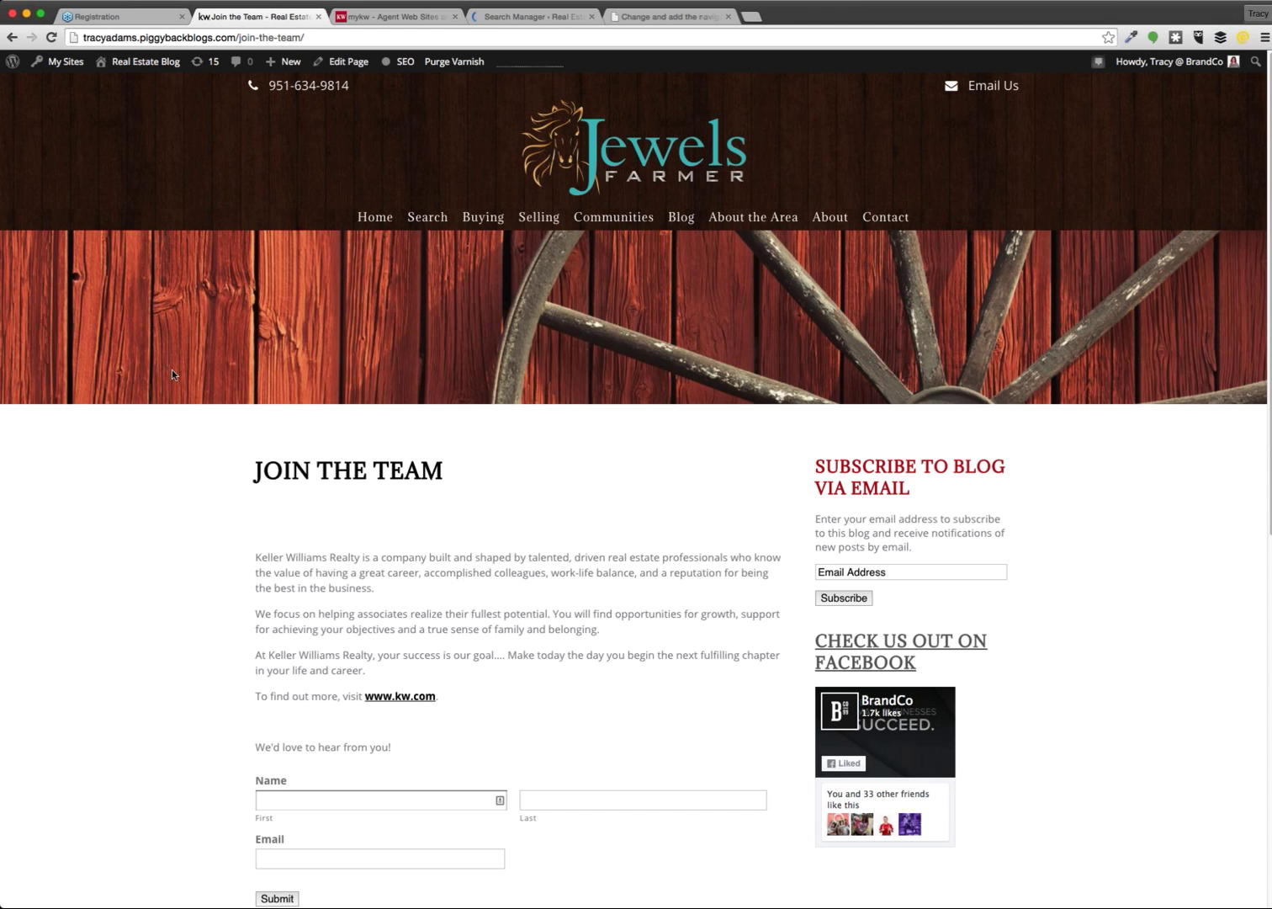
{"action": "mouse_move", "coordinate": [109, 62]}
{"action": "left_click", "coordinate": [532, 17]}
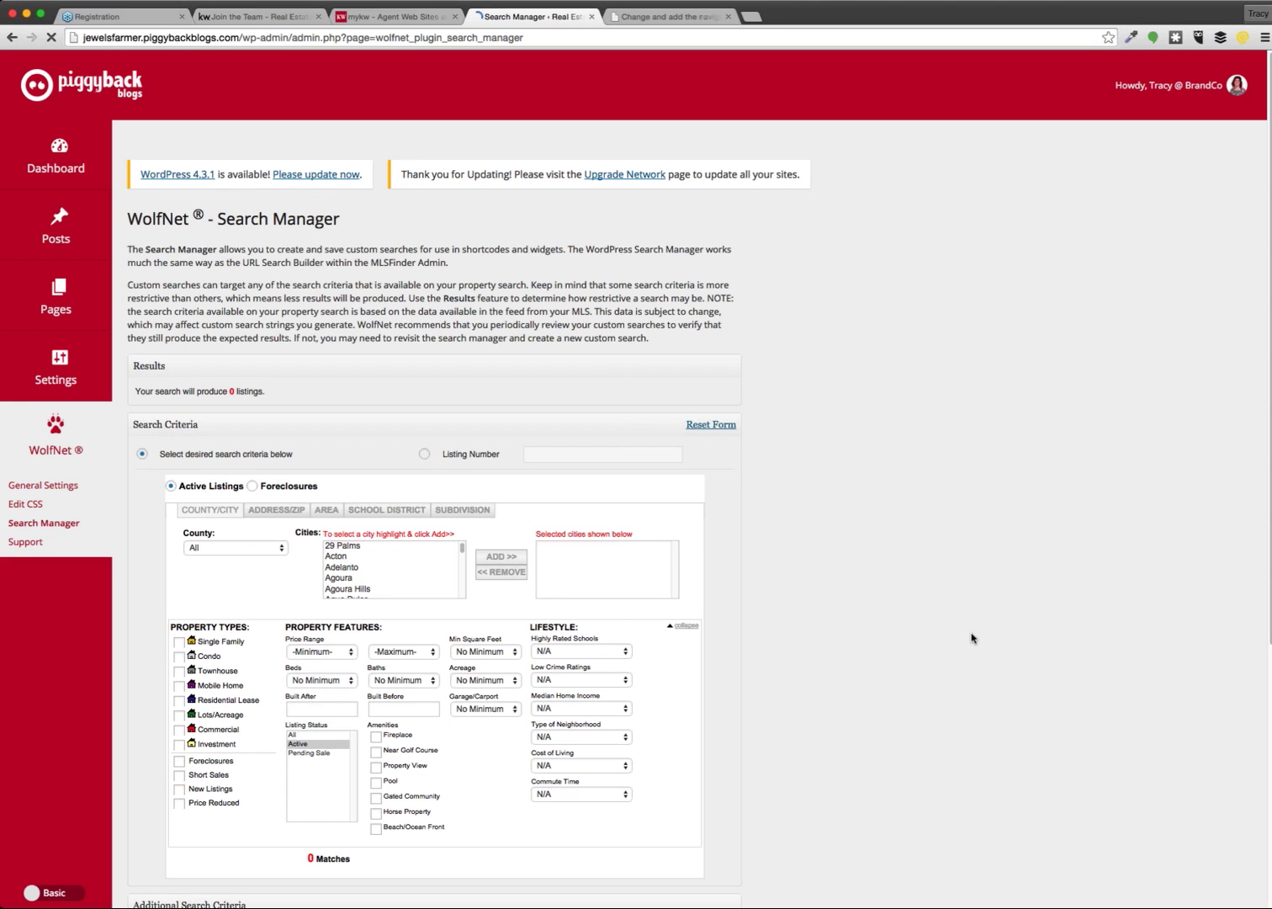
Step: Examine the WolfNet Search Manager's search criteria, agent and office ID fields, save option and list of saved searches
{"action": "scroll", "coordinate": [917, 623], "scroll_direction": "down", "scroll_amount": 5}
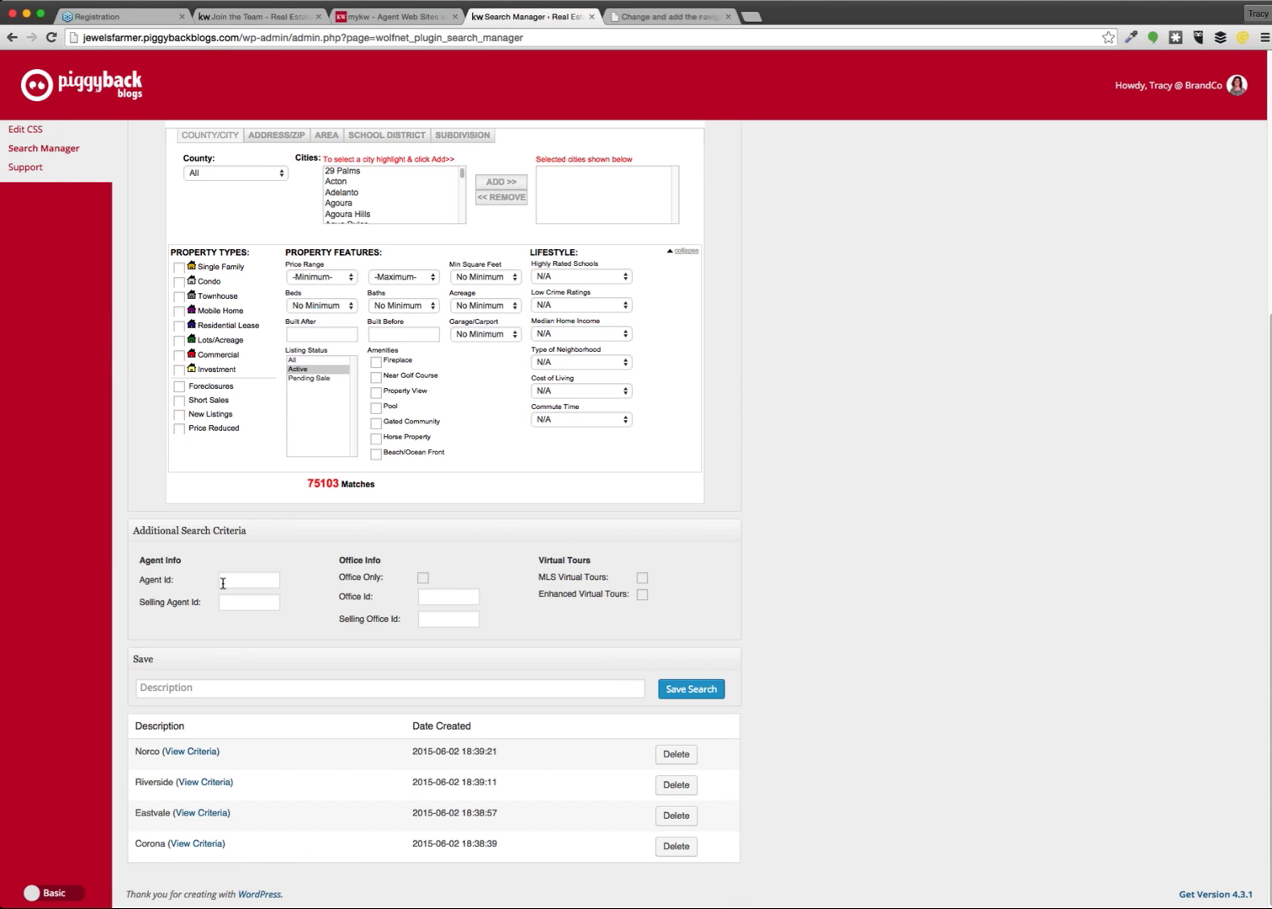
{"action": "left_click", "coordinate": [270, 584]}
{"action": "scroll", "coordinate": [235, 585], "scroll_direction": "up", "scroll_amount": 5}
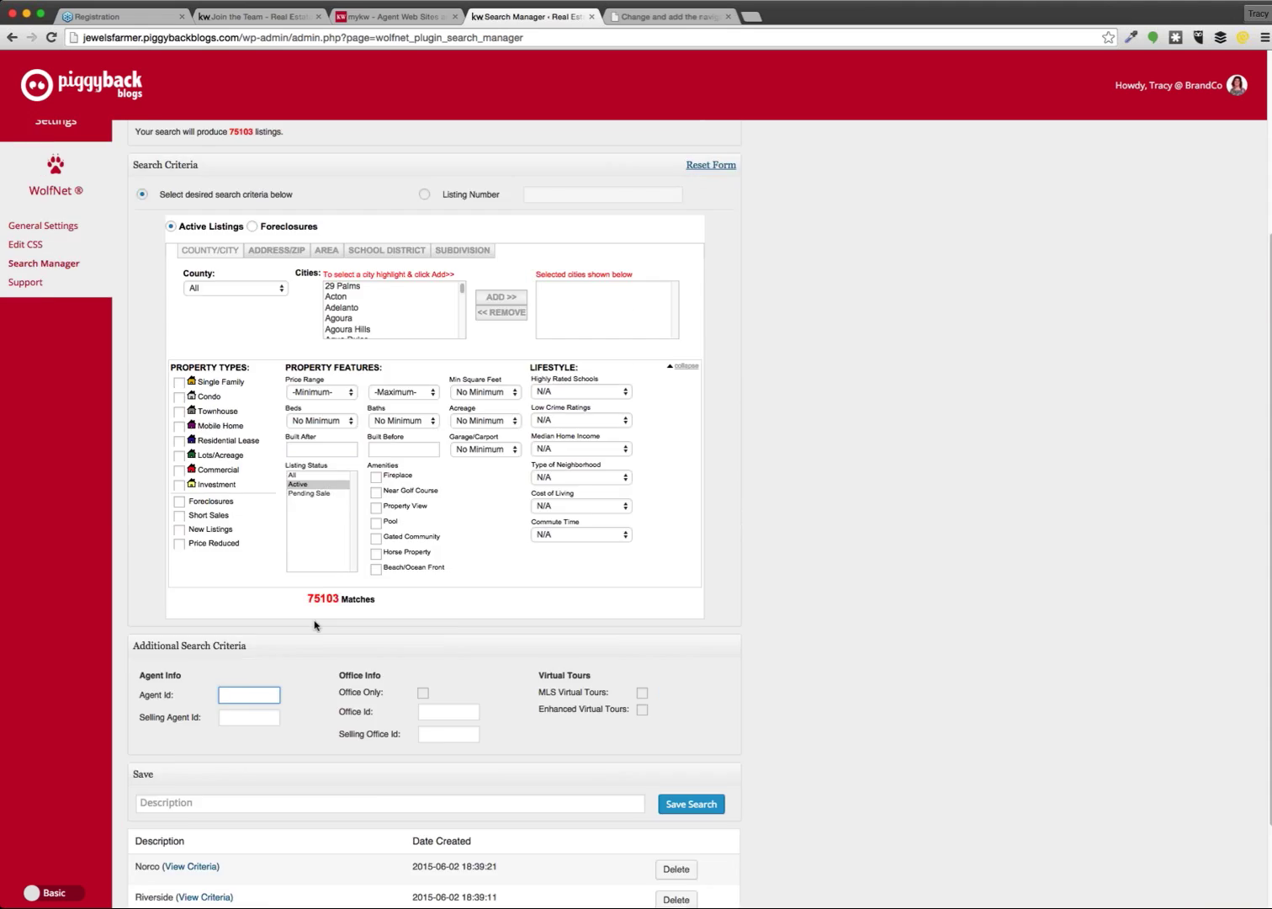
{"action": "scroll", "coordinate": [367, 709], "scroll_direction": "down", "scroll_amount": 5}
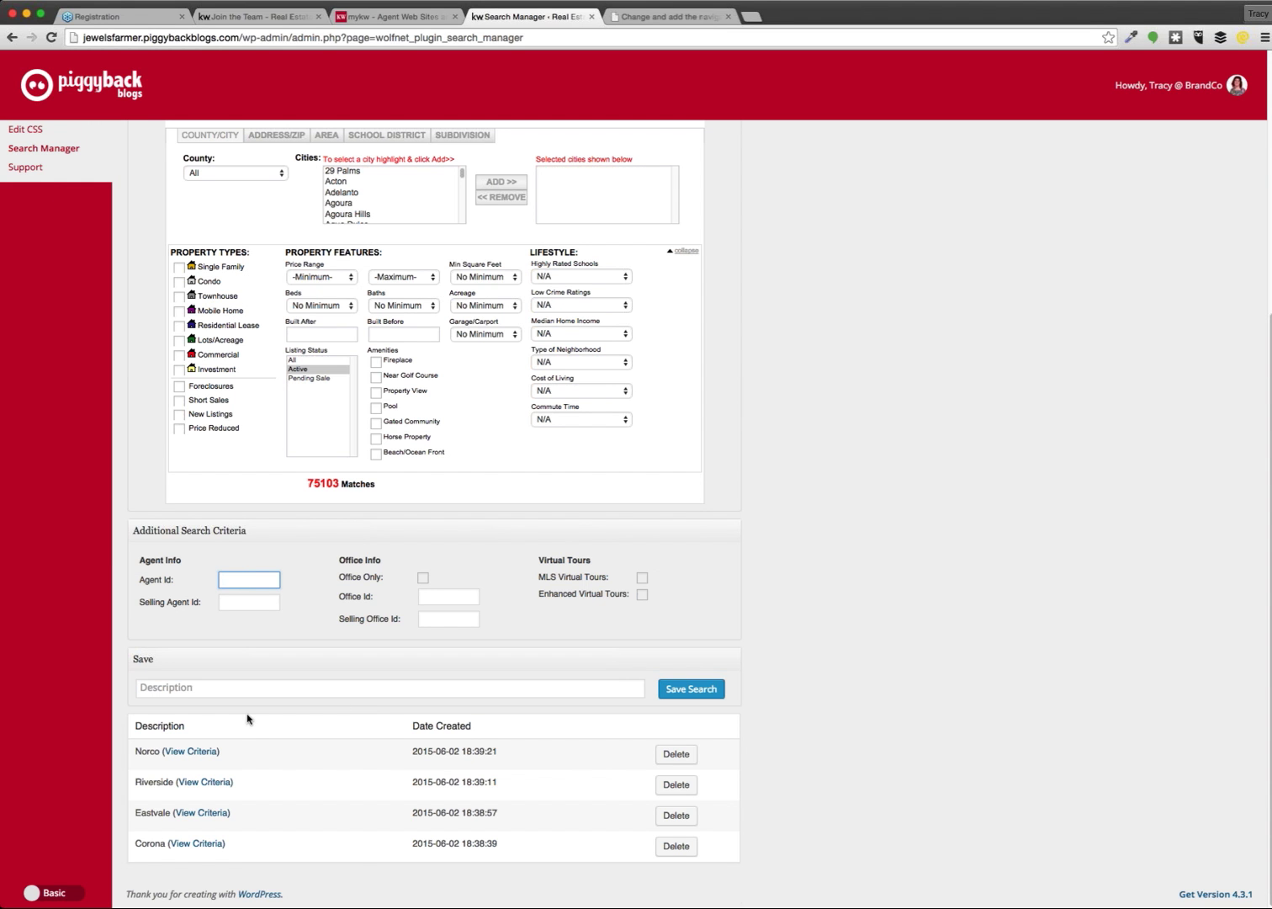
{"action": "left_click", "coordinate": [303, 670]}
{"action": "scroll", "coordinate": [761, 642], "scroll_direction": "up", "scroll_amount": 5}
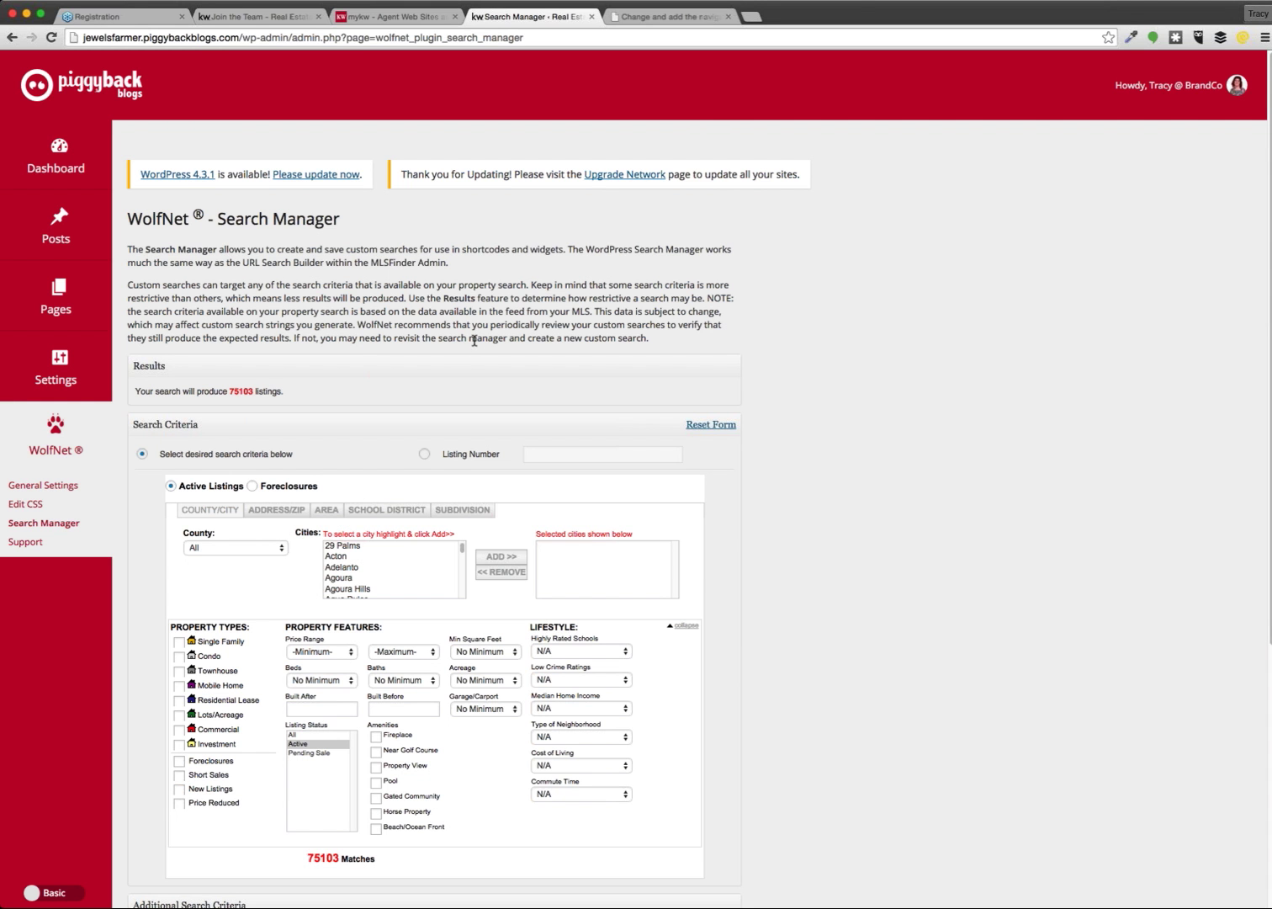
{"action": "left_click", "coordinate": [648, 16]}
{"action": "left_click", "coordinate": [530, 17]}
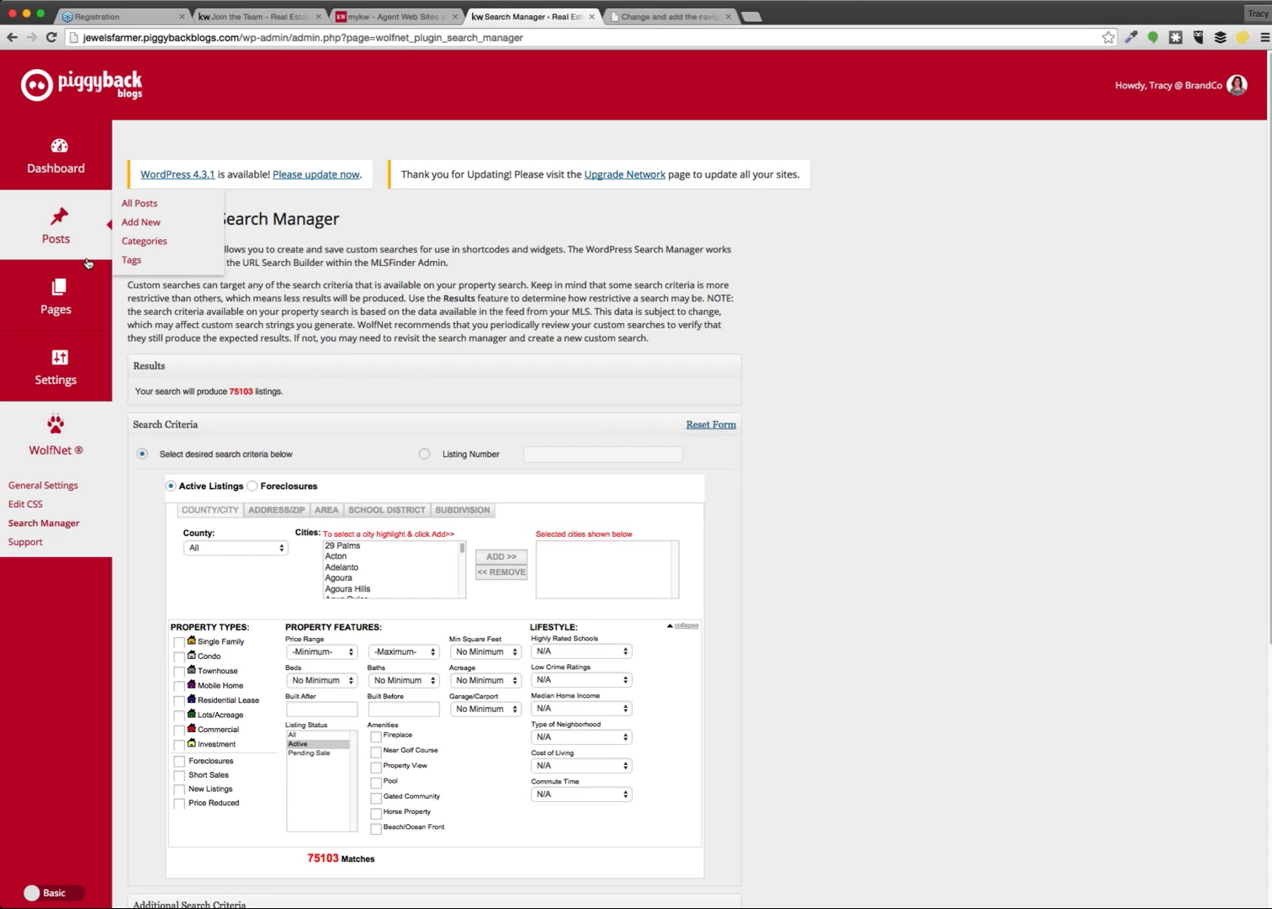
{"action": "left_click", "coordinate": [752, 17]}
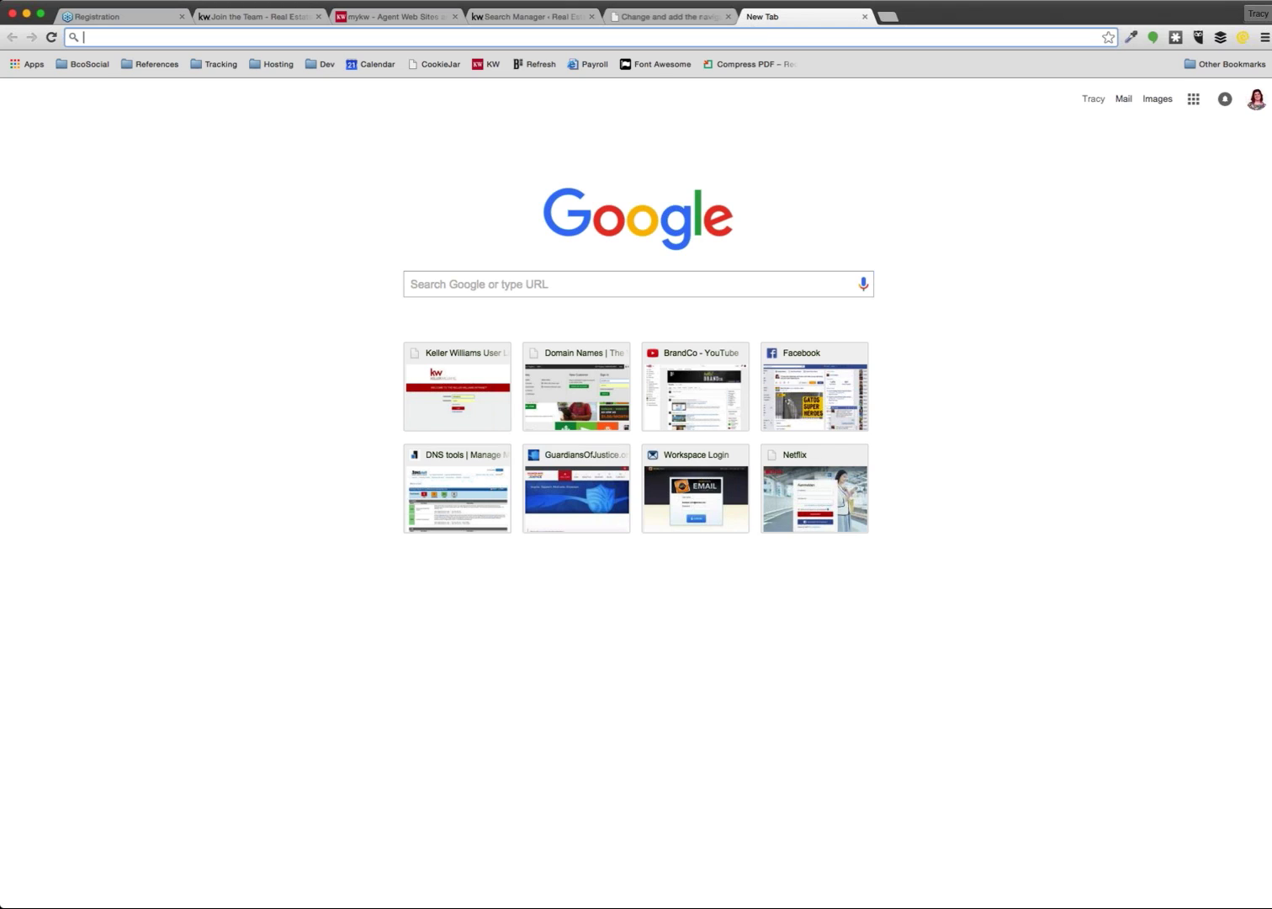
{"action": "key", "text": "super+Tab"}
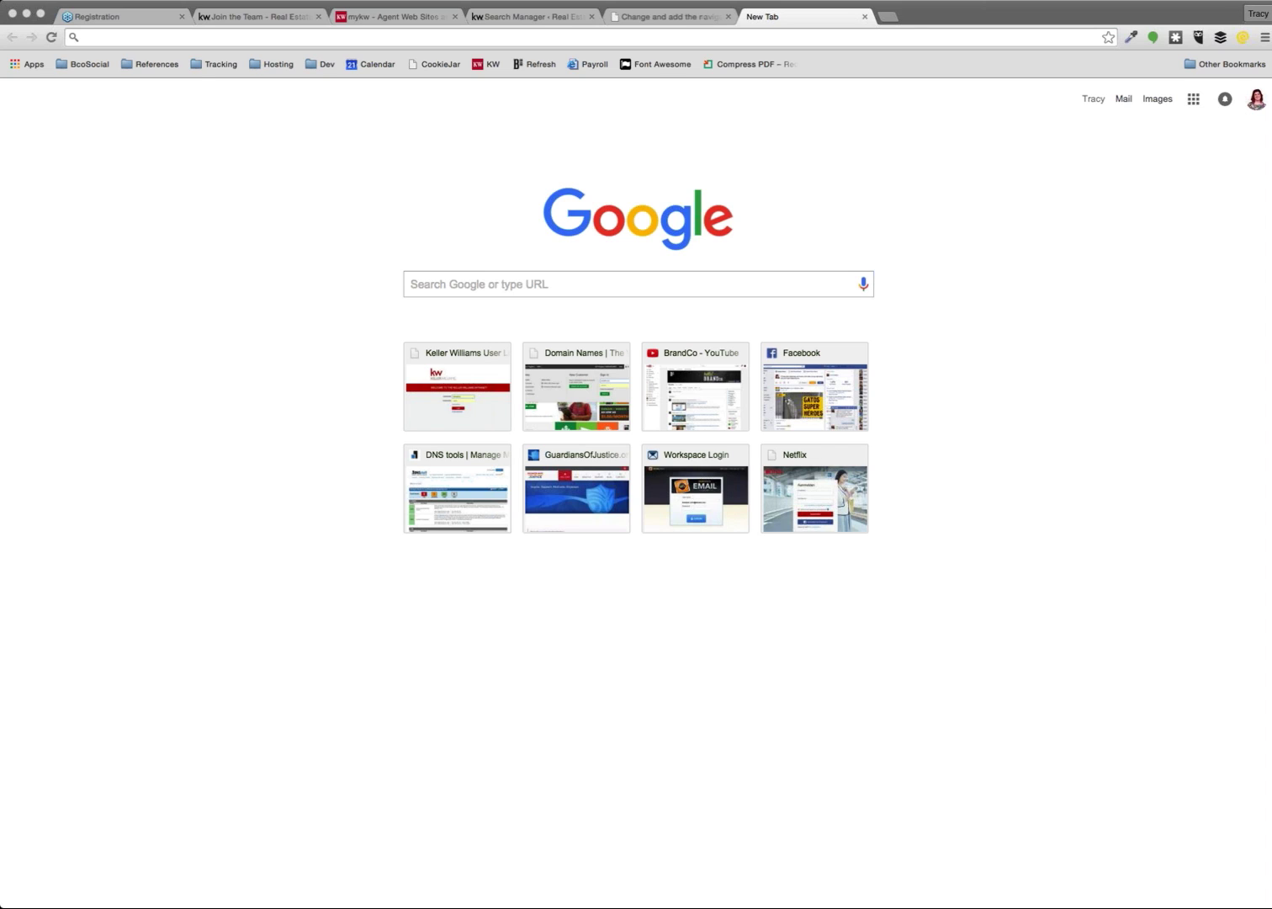
{"action": "left_click", "coordinate": [632, 26]}
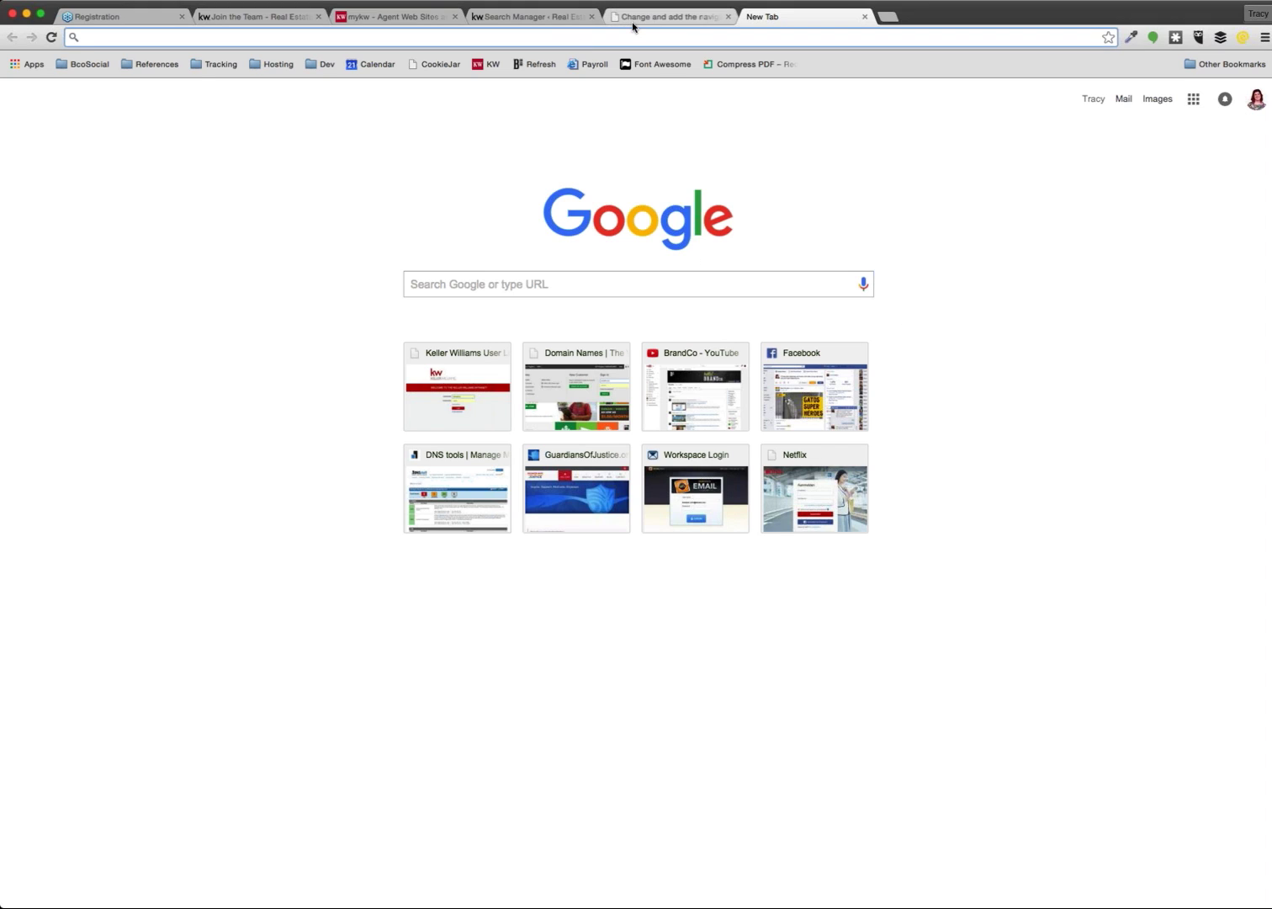
{"action": "left_click", "coordinate": [633, 22]}
{"action": "left_click", "coordinate": [530, 16]}
{"action": "left_click", "coordinate": [395, 17]}
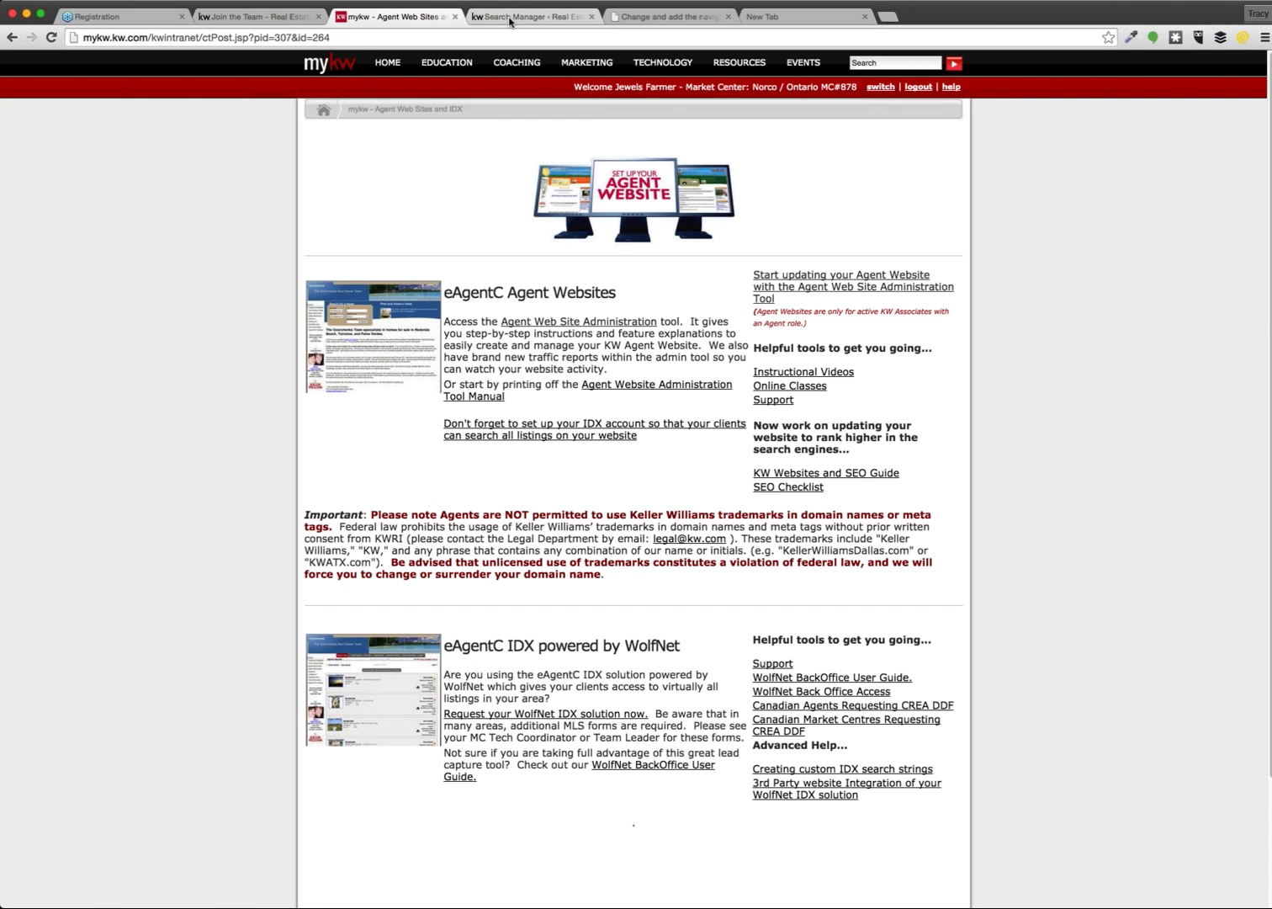
{"action": "left_click", "coordinate": [510, 18]}
{"action": "left_click", "coordinate": [390, 20]}
{"action": "left_click", "coordinate": [476, 19]}
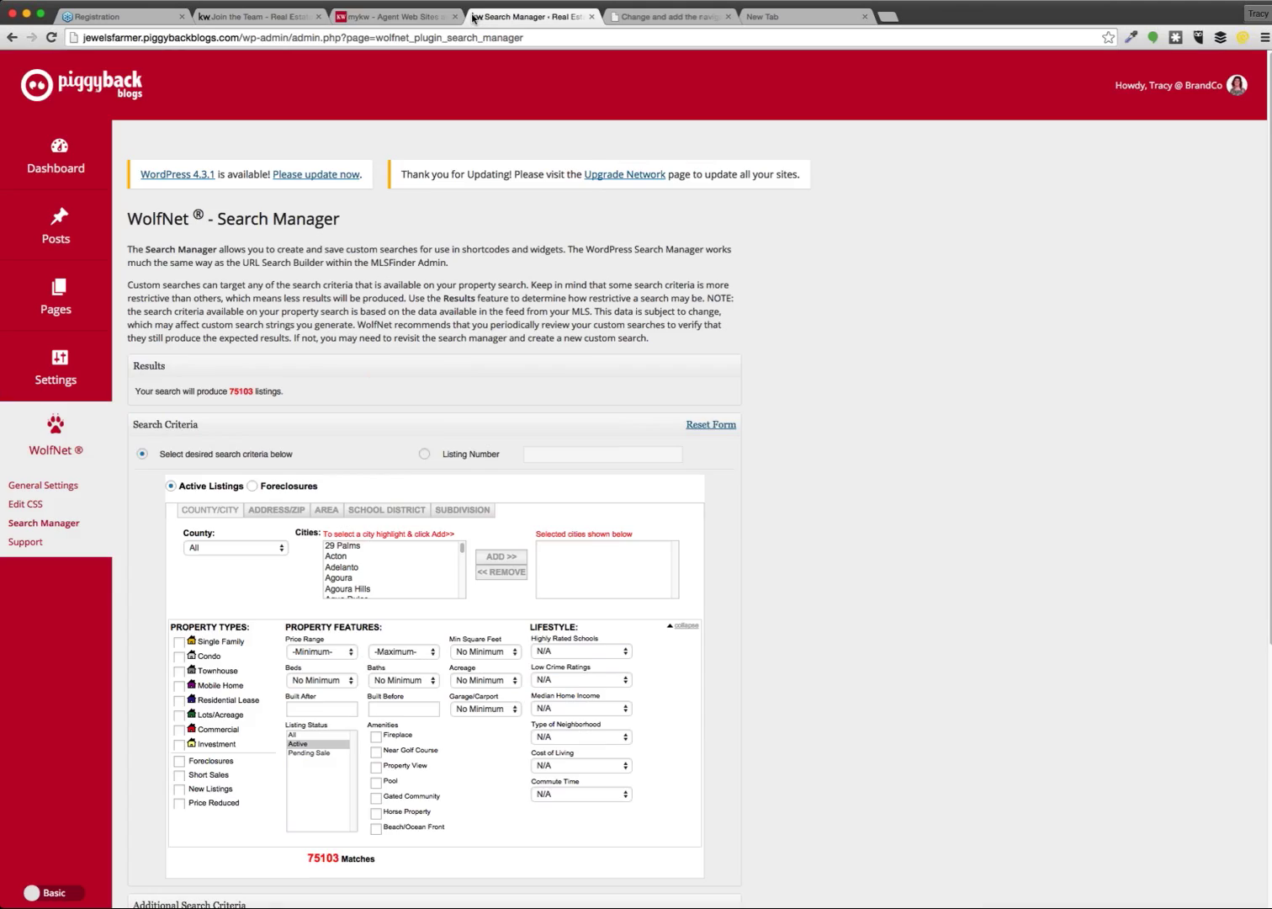
{"action": "left_click", "coordinate": [381, 20]}
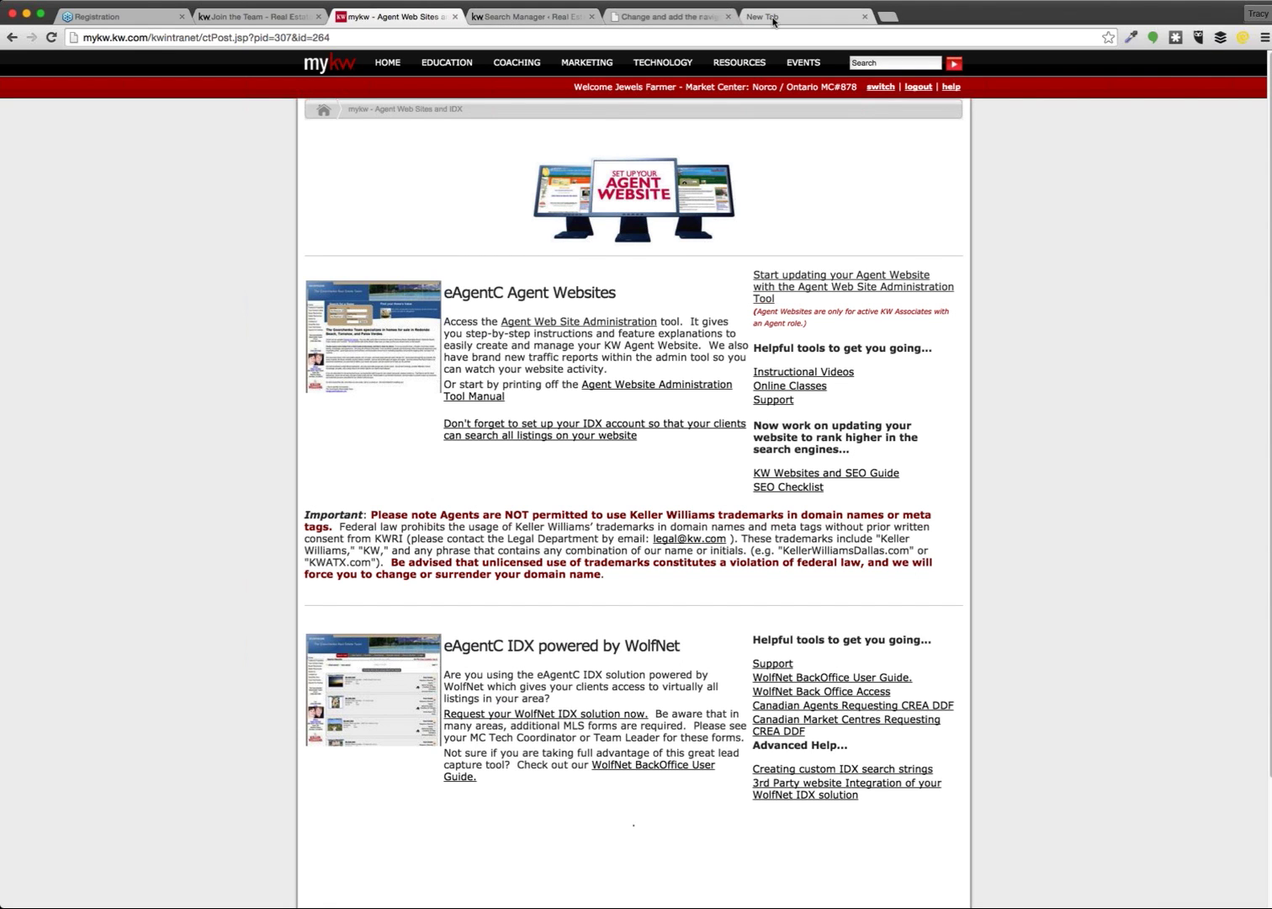
{"action": "left_click", "coordinate": [747, 17]}
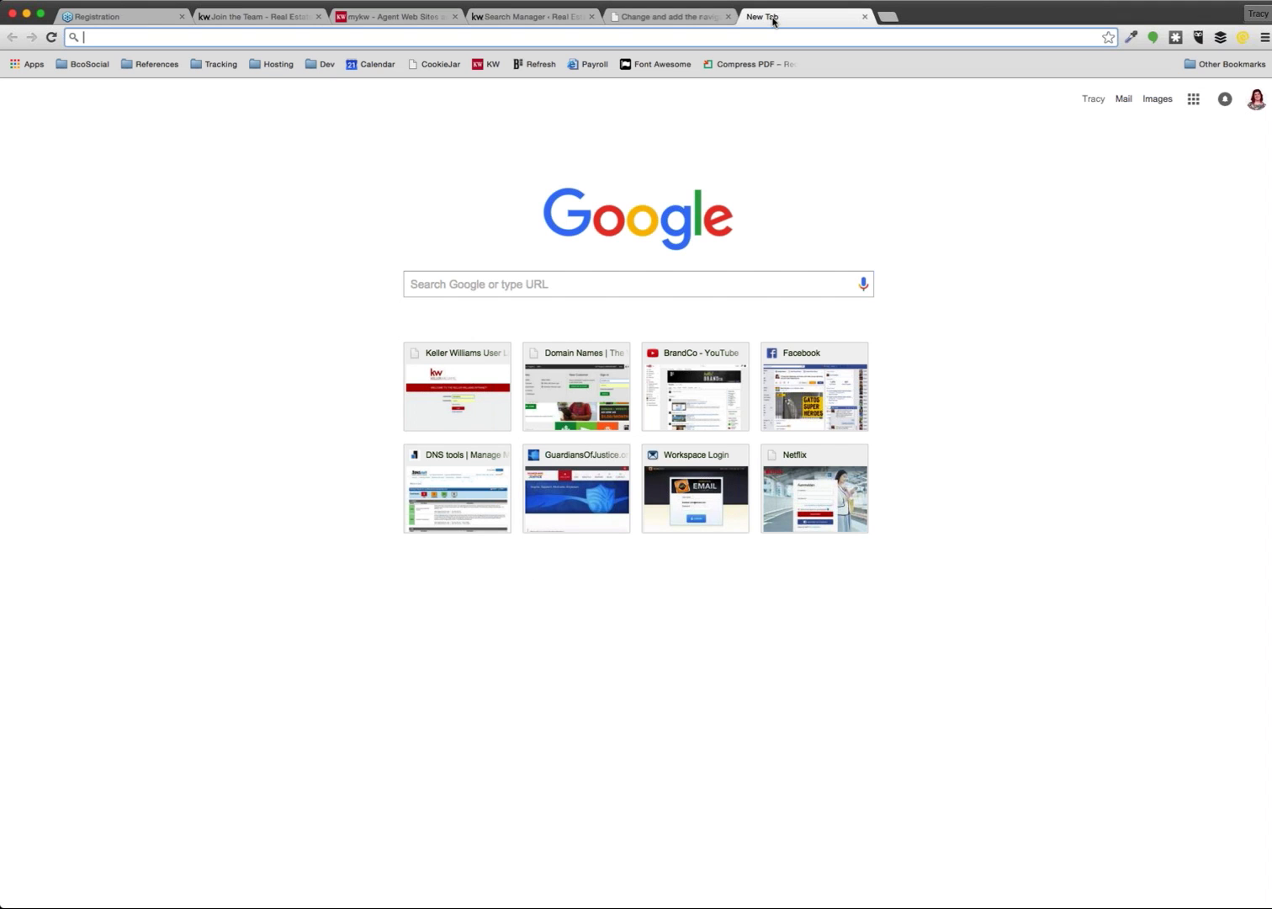
Step: Return to the blog's Join the Team page and look over its header and navigation menu
{"action": "left_click", "coordinate": [286, 23]}
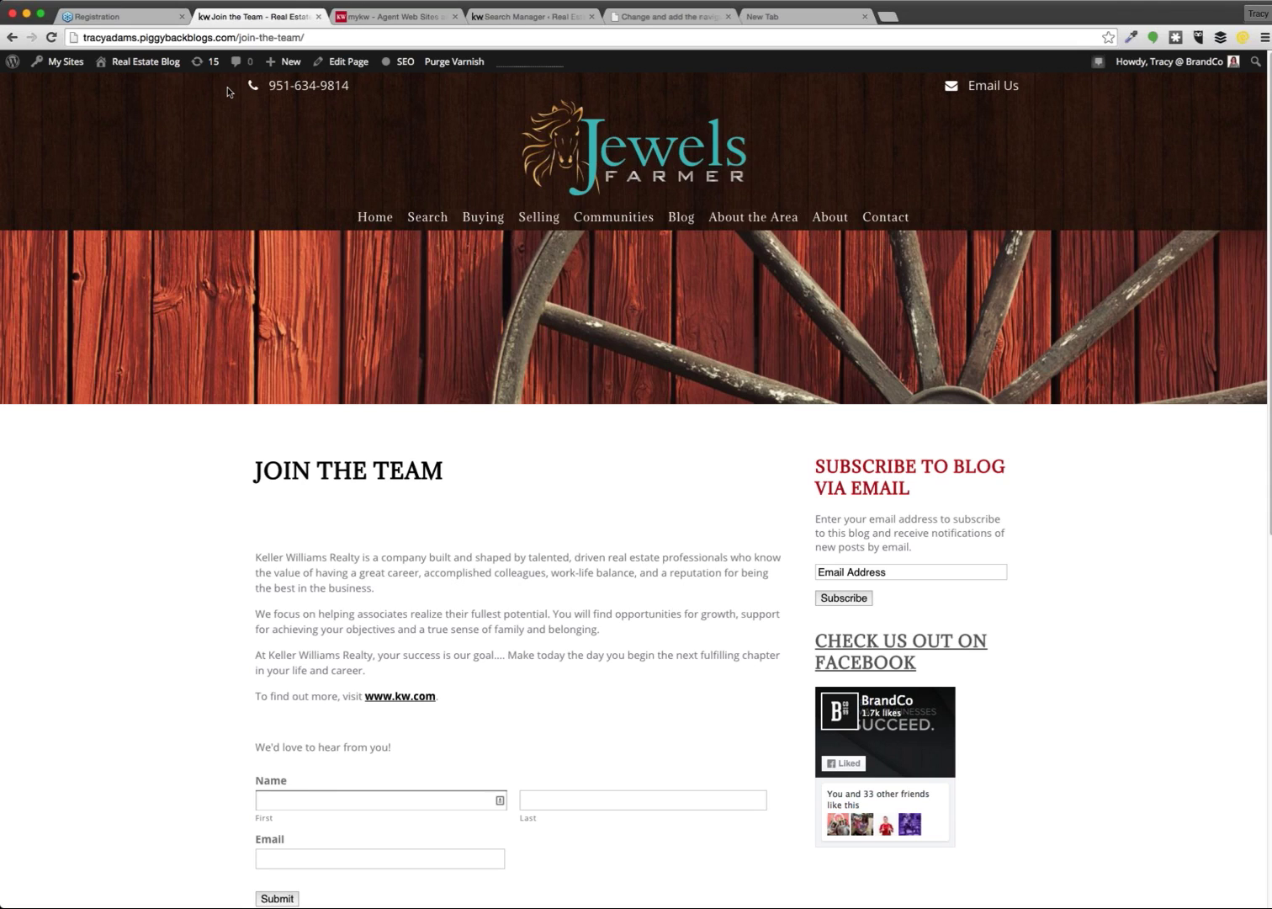
{"action": "mouse_move", "coordinate": [134, 62]}
{"action": "mouse_move", "coordinate": [606, 227]}
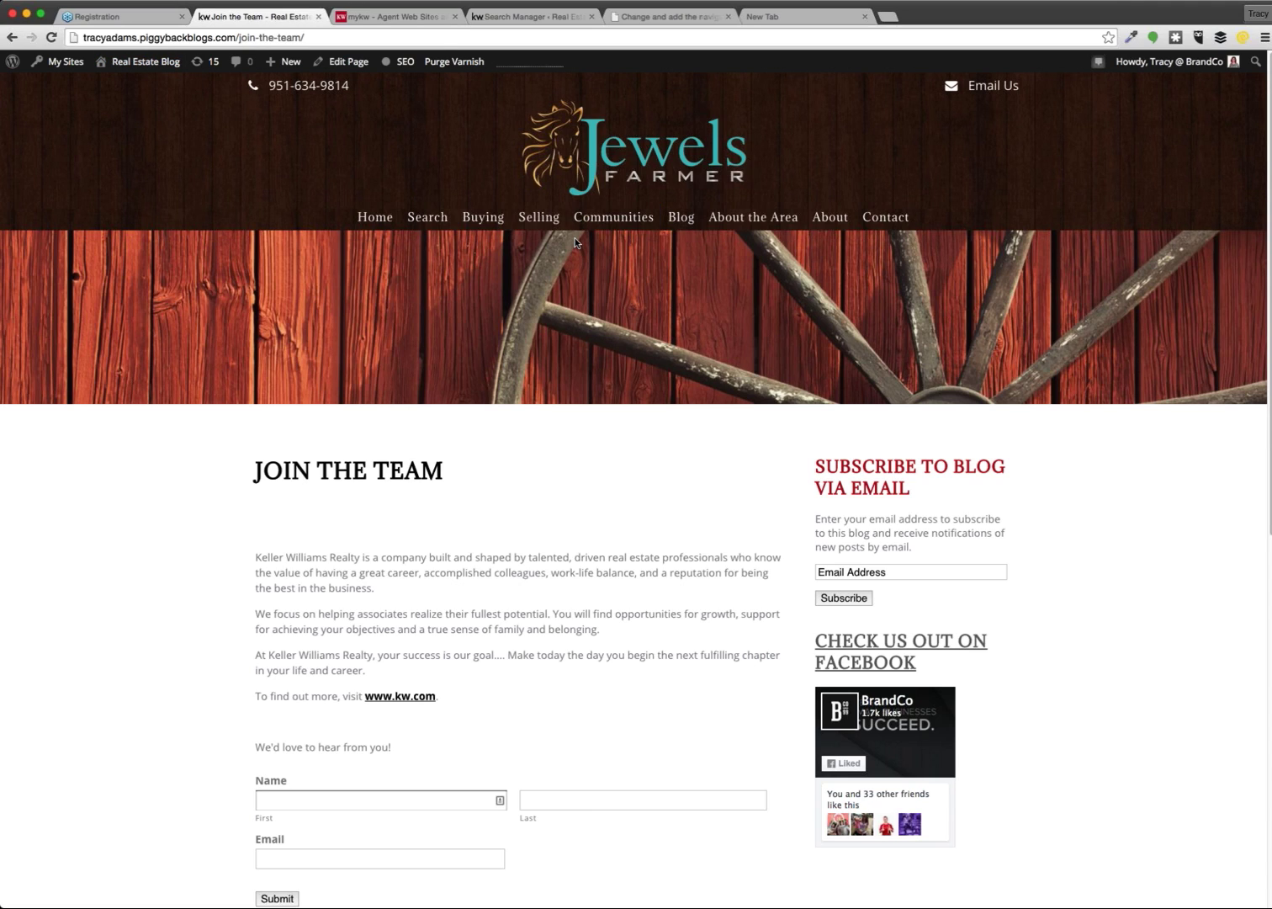